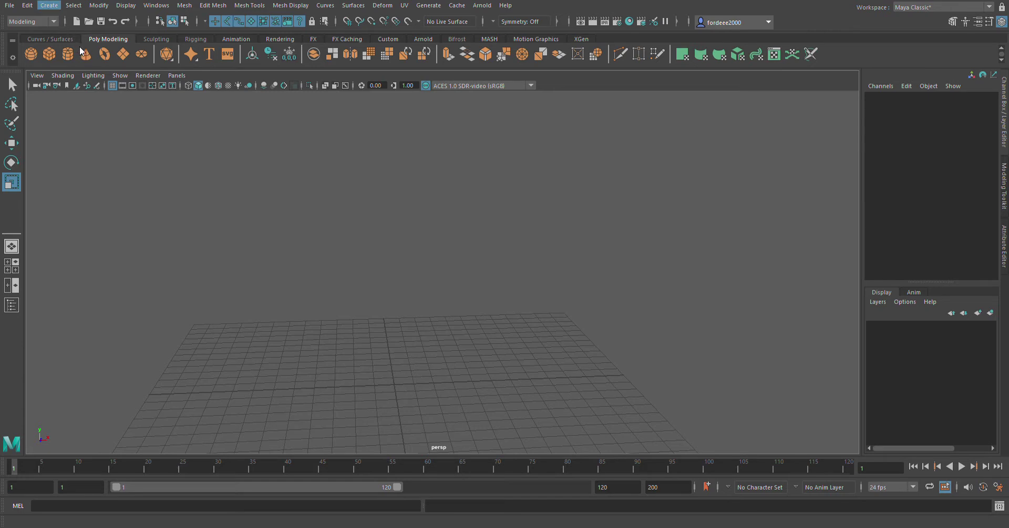
# - Create a polygon cube and lift it up off the grid
pyautogui.click(232, 57)
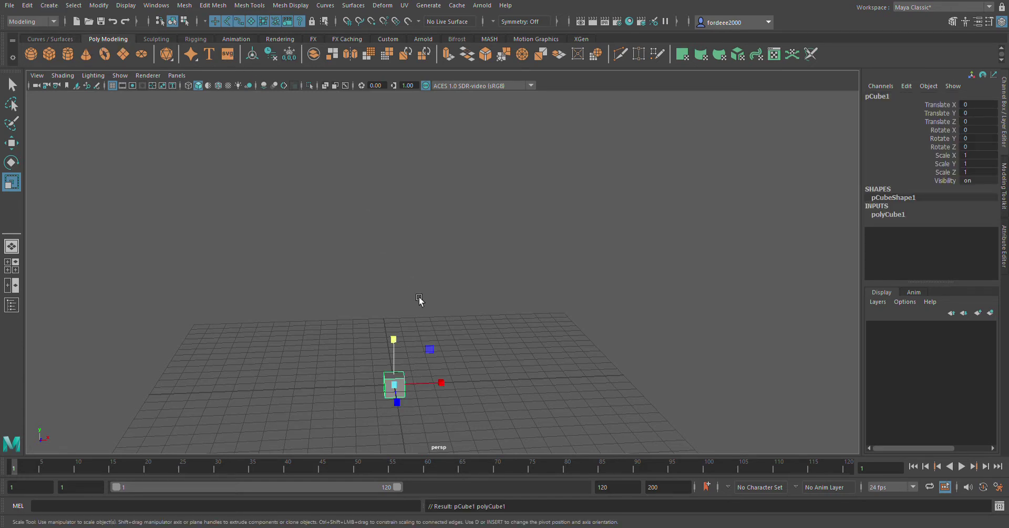
pyautogui.moveTo(411, 321)
pyautogui.keyDown('alt'); pyautogui.mouseDown()
pyautogui.moveTo(423, 306)
pyautogui.moveTo(423, 105)
pyautogui.mouseUp(); pyautogui.keyUp('alt')
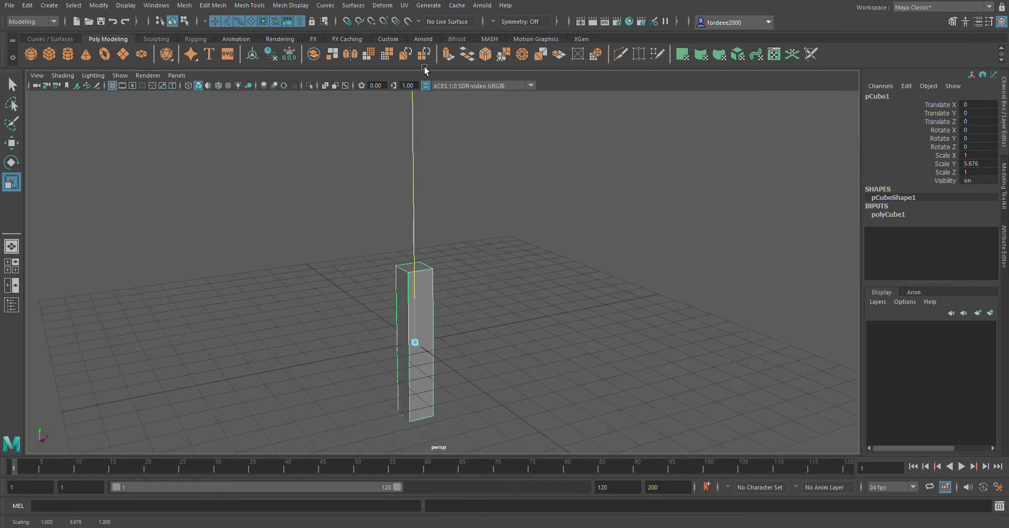
pyautogui.scroll(-3, 423, 237)
pyautogui.press('w')
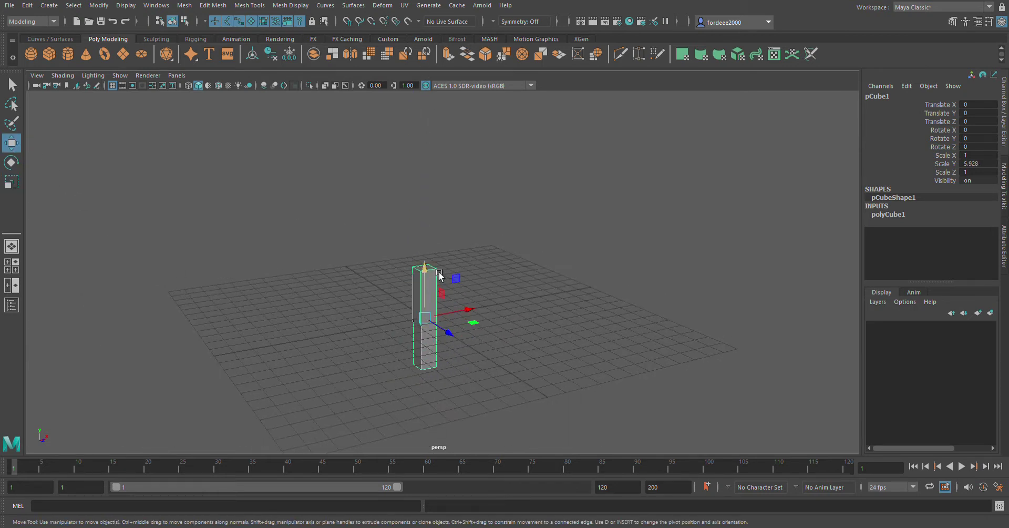
pyautogui.moveTo(438, 272); pyautogui.dragTo(438, 209)
pyautogui.keyDown('alt'); pyautogui.moveTo(439, 316); pyautogui.dragTo(468, 318); pyautogui.keyUp('alt')
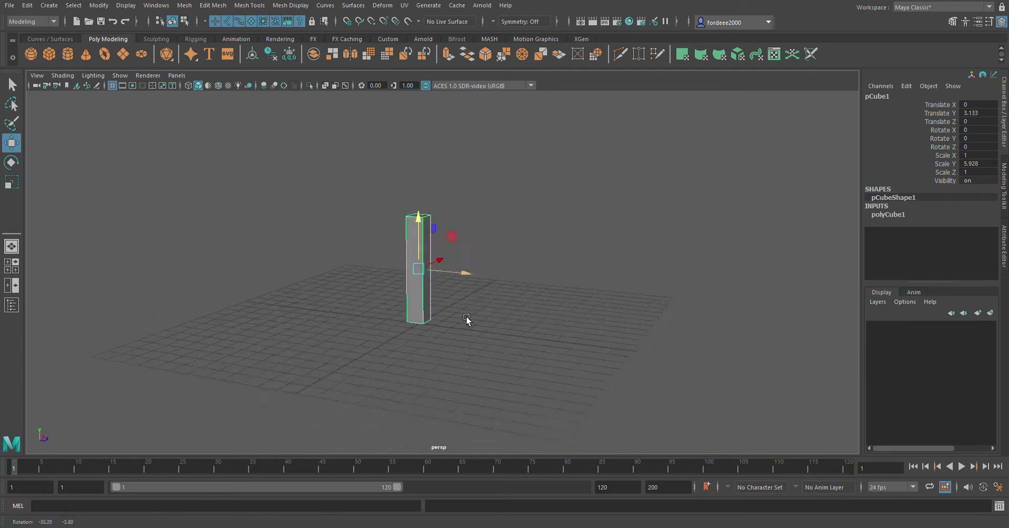
# - Scale the cube to Y 12.091 and Z 2.041, and raise it to Translate Y 6.08
pyautogui.press('r')
pyautogui.moveTo(464, 272); pyautogui.dragTo(524, 282)
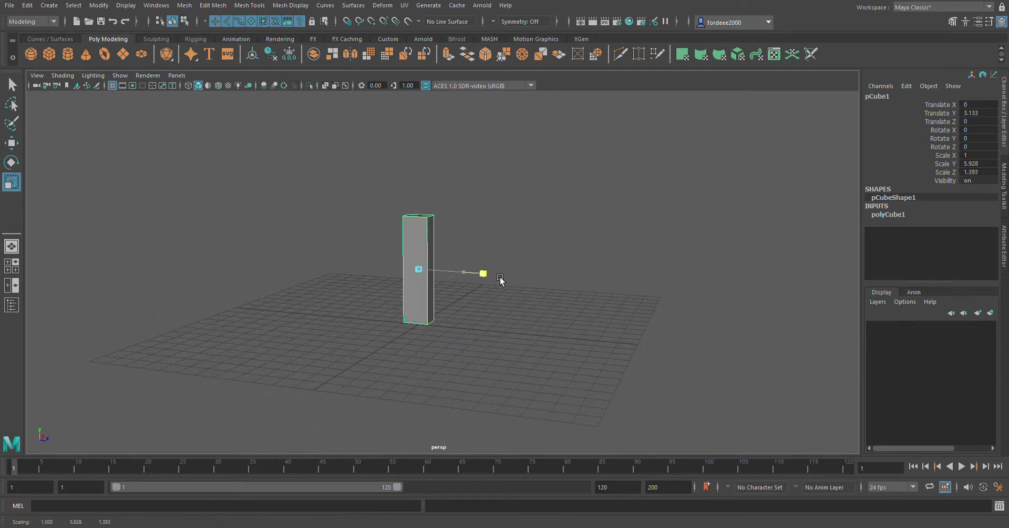
pyautogui.keyDown('alt'); pyautogui.moveTo(512, 356); pyautogui.dragTo(444, 365); pyautogui.keyUp('alt')
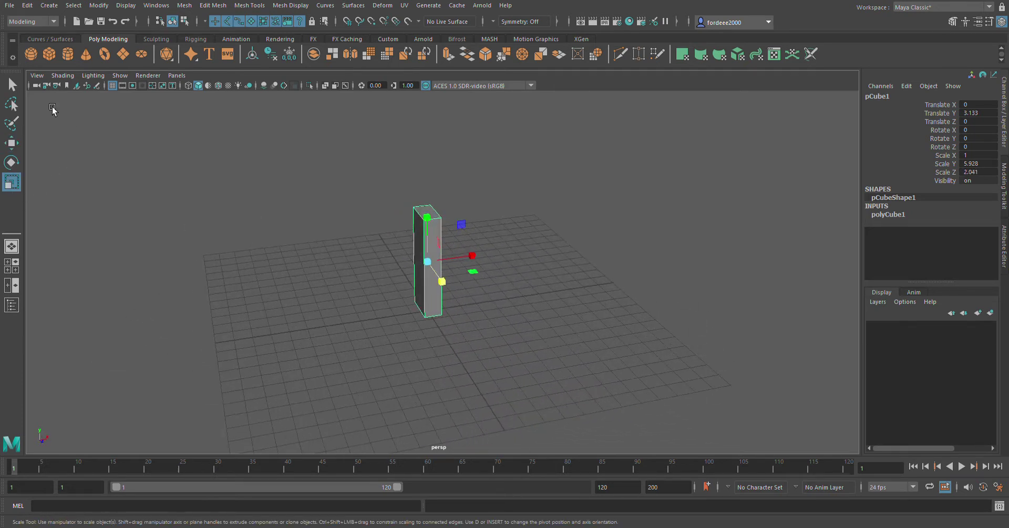
pyautogui.moveTo(428, 215); pyautogui.dragTo(437, 167)
pyautogui.press('w')
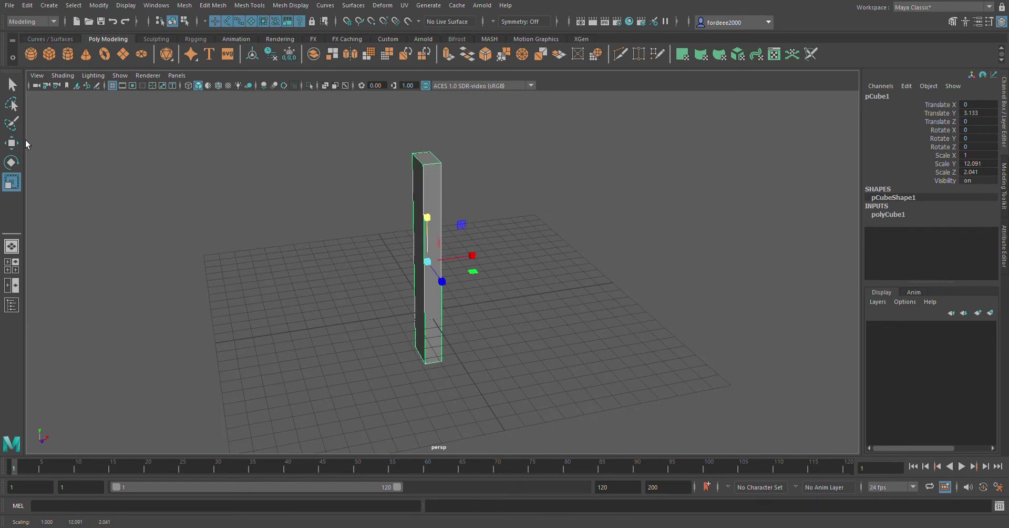
pyautogui.keyDown('alt'); pyautogui.moveTo(275, 207); pyautogui.dragTo(402, 274); pyautogui.keyUp('alt')
pyautogui.moveTo(417, 227); pyautogui.dragTo(411, 183)
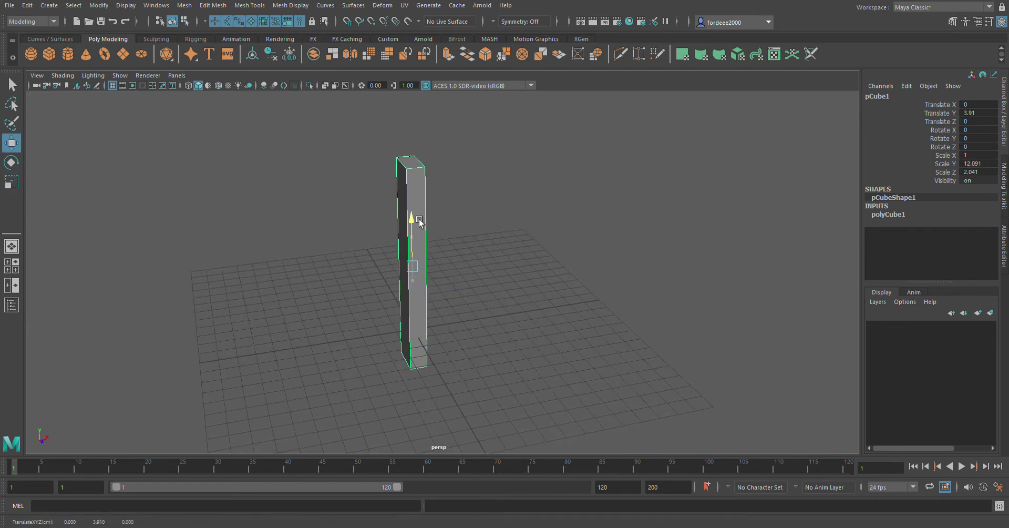
pyautogui.keyDown('alt'); pyautogui.moveTo(465, 247); pyautogui.dragTo(462, 210); pyautogui.keyUp('alt')
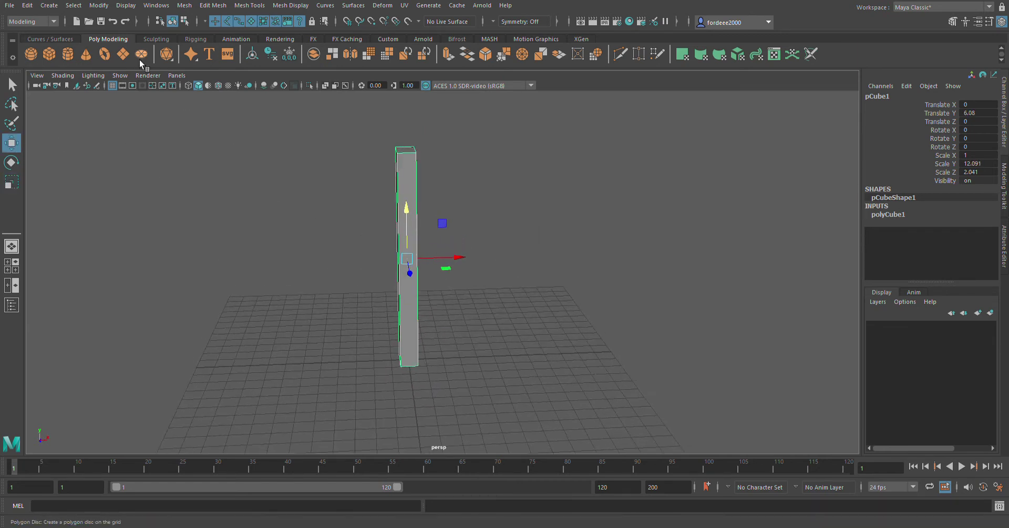
# - Duplicate the pillar and slide the copy to Translate X 1.923
pyautogui.click(32, 8)
pyautogui.click(59, 160)
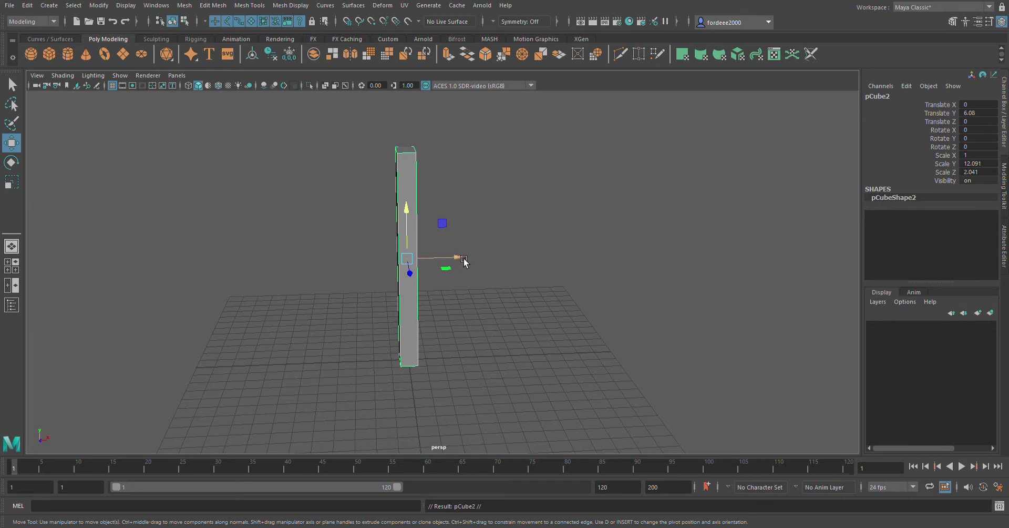
pyautogui.moveTo(464, 259)
pyautogui.mouseDown()
pyautogui.moveTo(495, 258)
pyautogui.moveTo(389, 286)
pyautogui.moveTo(450, 288)
pyautogui.moveTo(451, 313)
pyautogui.moveTo(392, 308)
pyautogui.moveTo(349, 264)
pyautogui.mouseUp()
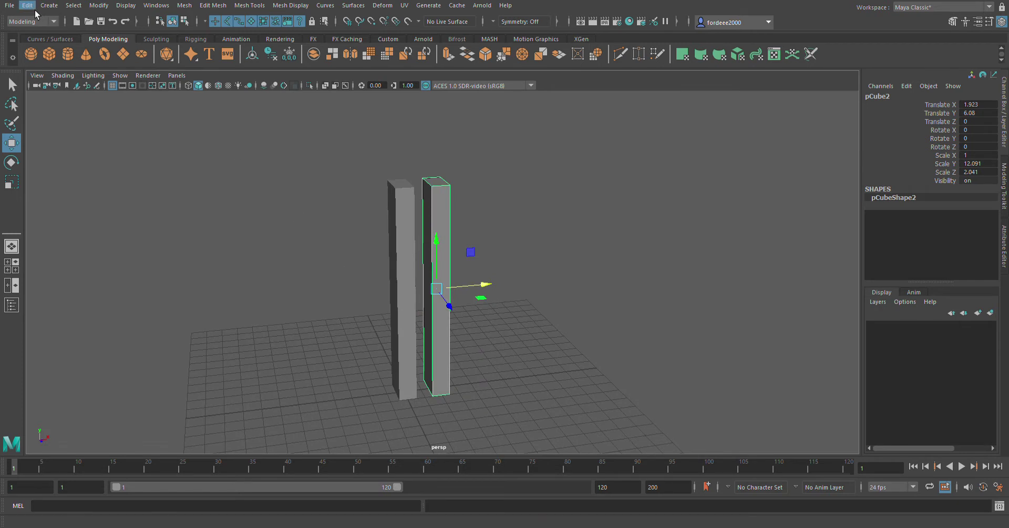
# - Add a middle pillar at X 0.965 with Scale Z 1.462, then select both outer pillars
pyautogui.click(58, 160)
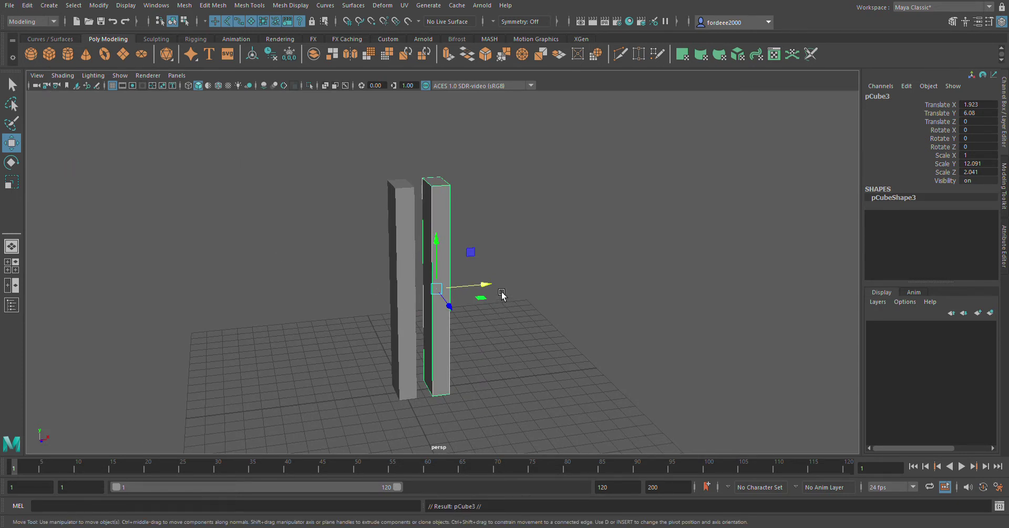
pyautogui.moveTo(496, 287)
pyautogui.mouseDown()
pyautogui.moveTo(466, 286)
pyautogui.moveTo(479, 288)
pyautogui.mouseUp()
pyautogui.click(12, 181)
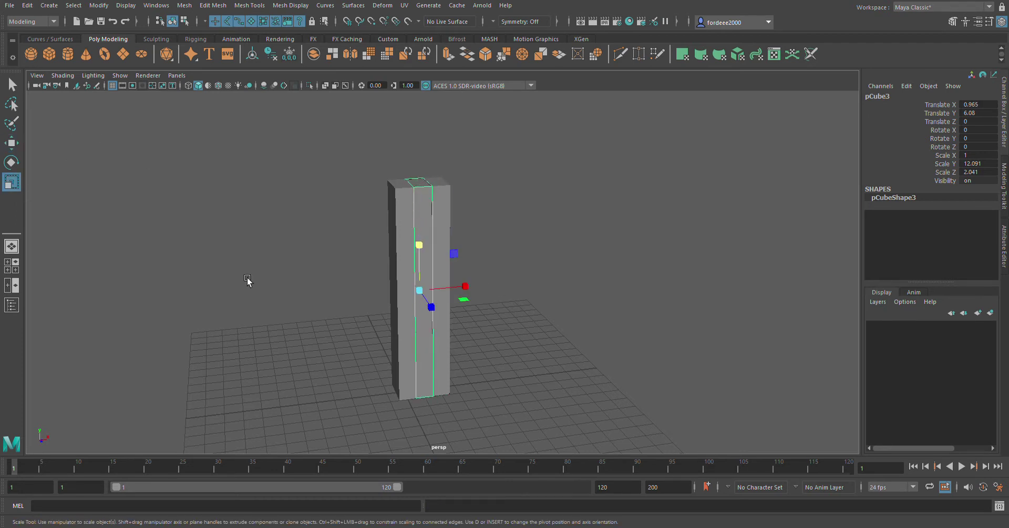
pyautogui.keyDown('alt'); pyautogui.moveTo(366, 319); pyautogui.dragTo(435, 343); pyautogui.keyUp('alt')
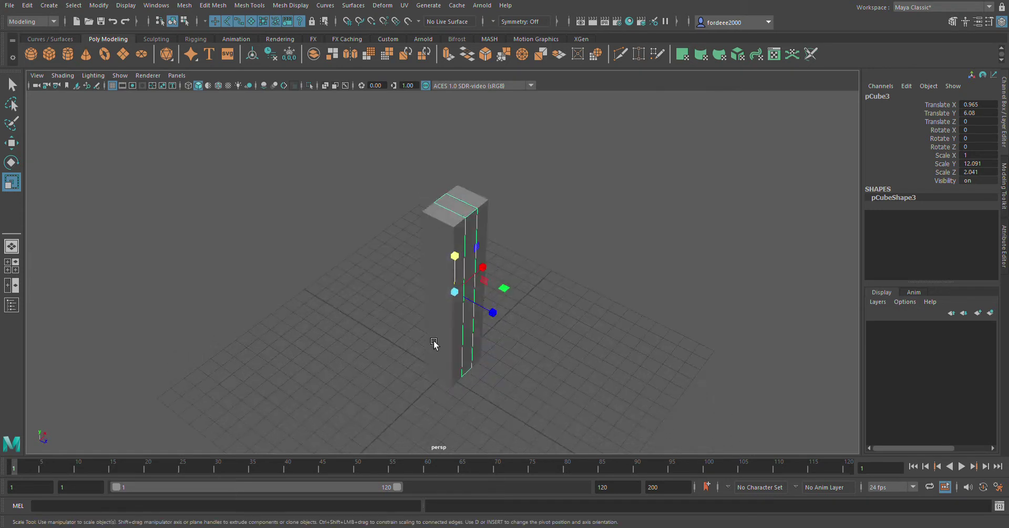
pyautogui.moveTo(493, 313)
pyautogui.mouseDown()
pyautogui.moveTo(434, 260)
pyautogui.moveTo(380, 271)
pyautogui.moveTo(419, 284)
pyautogui.mouseUp()
pyautogui.click(378, 258)
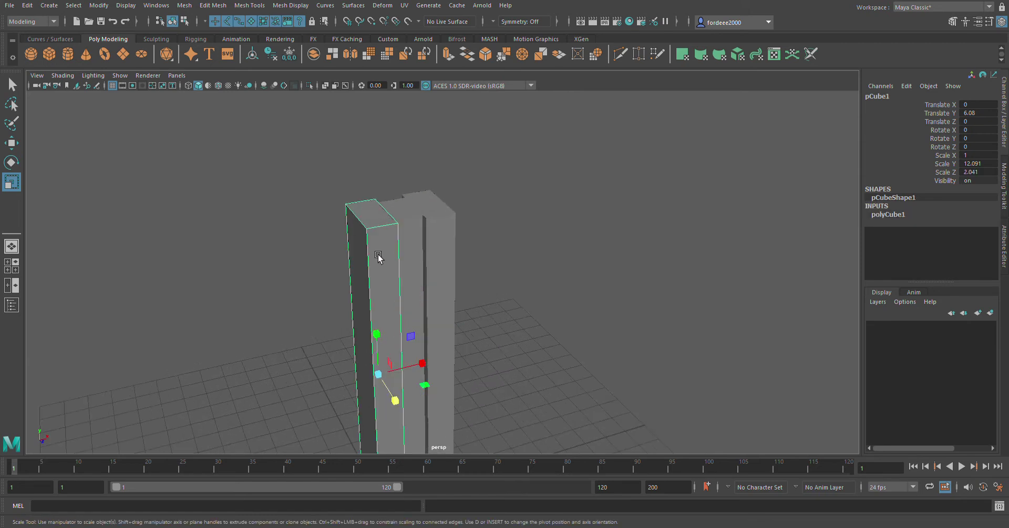
pyautogui.click(451, 283)
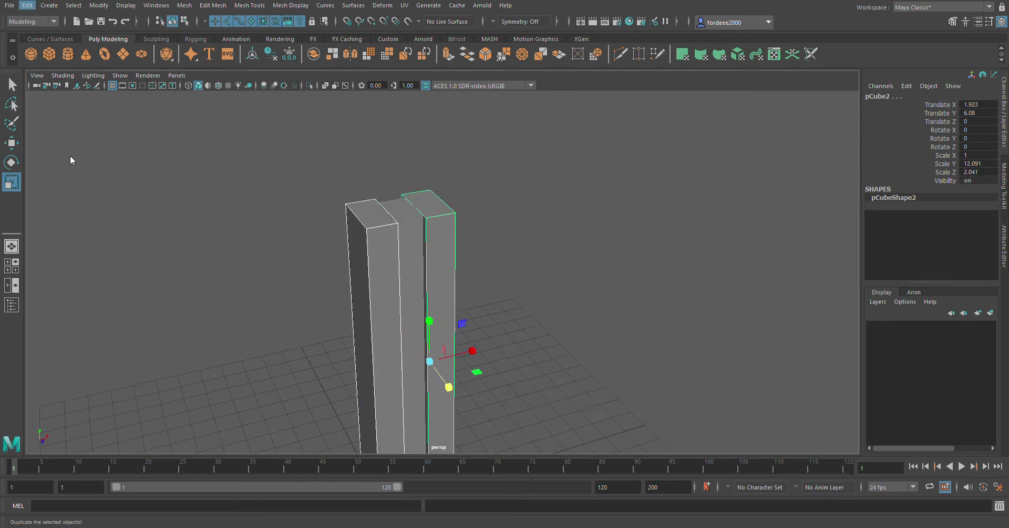
# - Duplicate all three pillars, raise the copies to Translate Y 9.684 and shrink them to Scale Y 8.898
pyautogui.hotkey('ctrl', 'd')
pyautogui.press('w')
pyautogui.keyDown('alt'); pyautogui.moveTo(263, 273); pyautogui.dragTo(295, 275); pyautogui.keyUp('alt')
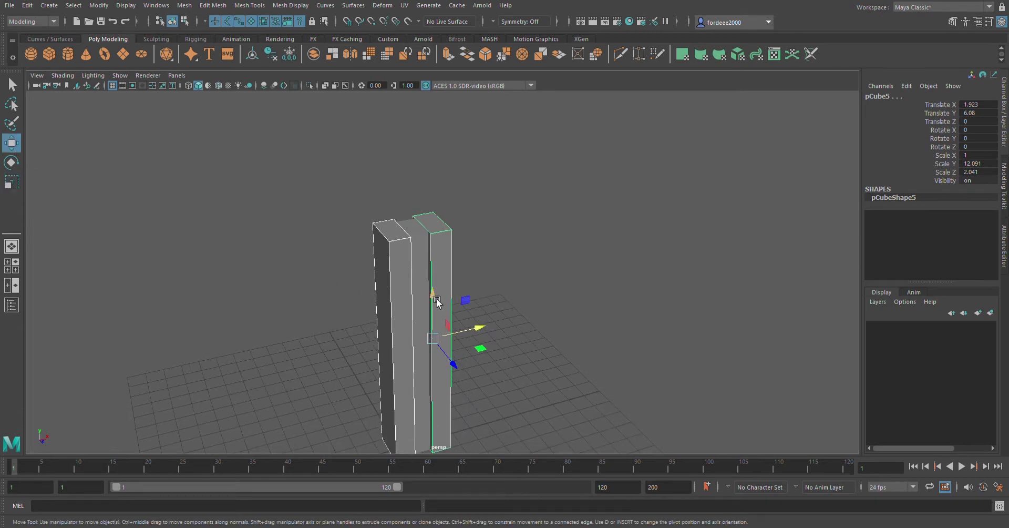
pyautogui.moveTo(435, 295)
pyautogui.mouseDown()
pyautogui.moveTo(448, 275)
pyautogui.moveTo(450, 207)
pyautogui.mouseUp()
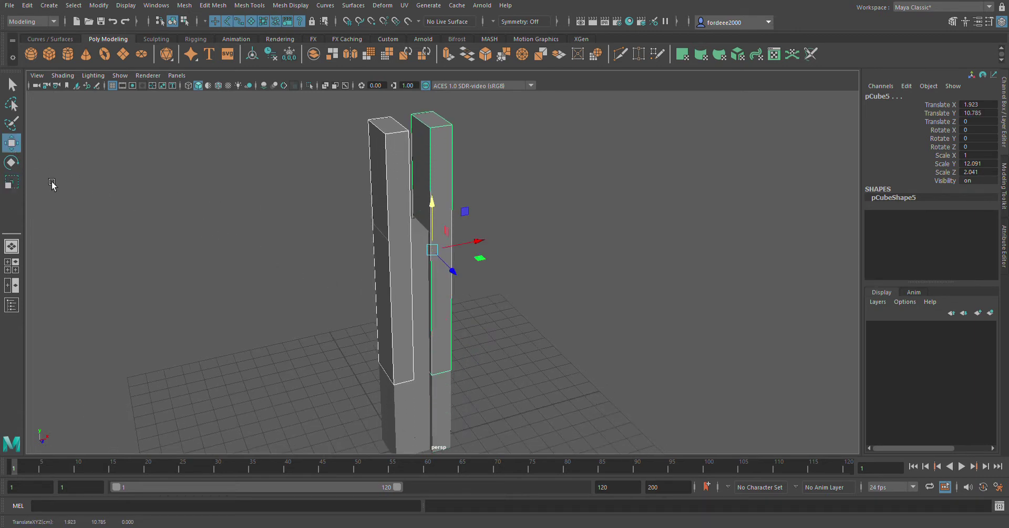
pyautogui.hotkey('ctrl', 'z')
pyautogui.hotkey('ctrl', 'z')
pyautogui.hotkey('ctrl', 'z')
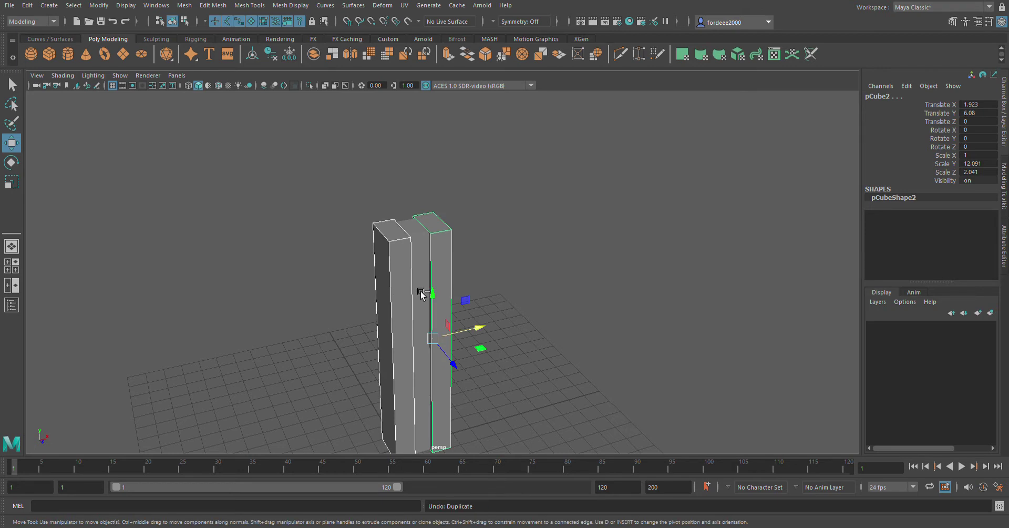
pyautogui.click(425, 266)
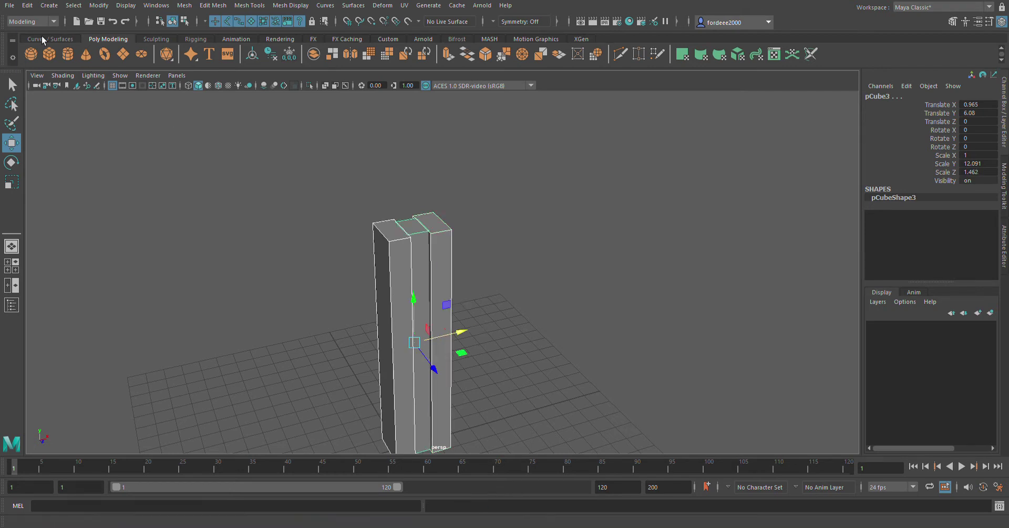
pyautogui.hotkey('ctrl', 'd')
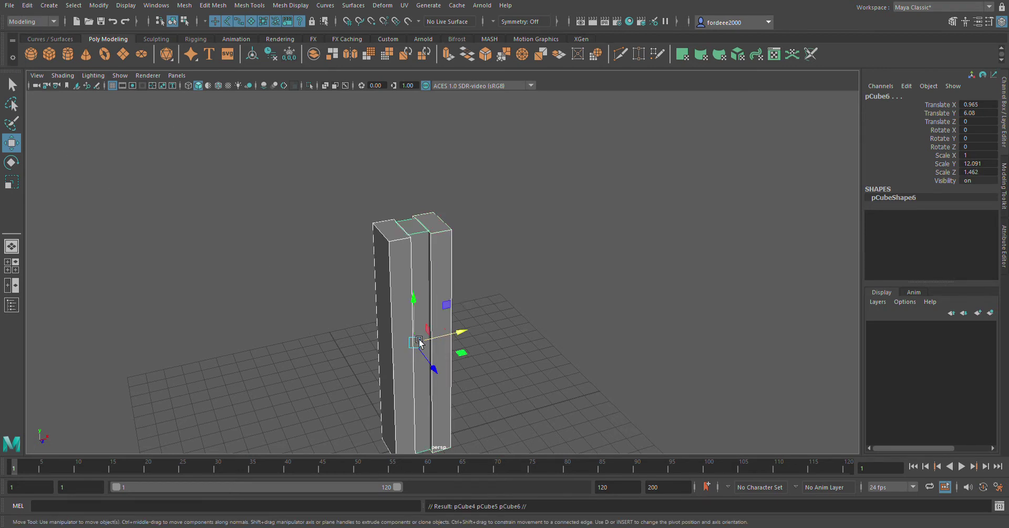
pyautogui.moveTo(421, 304); pyautogui.dragTo(414, 246)
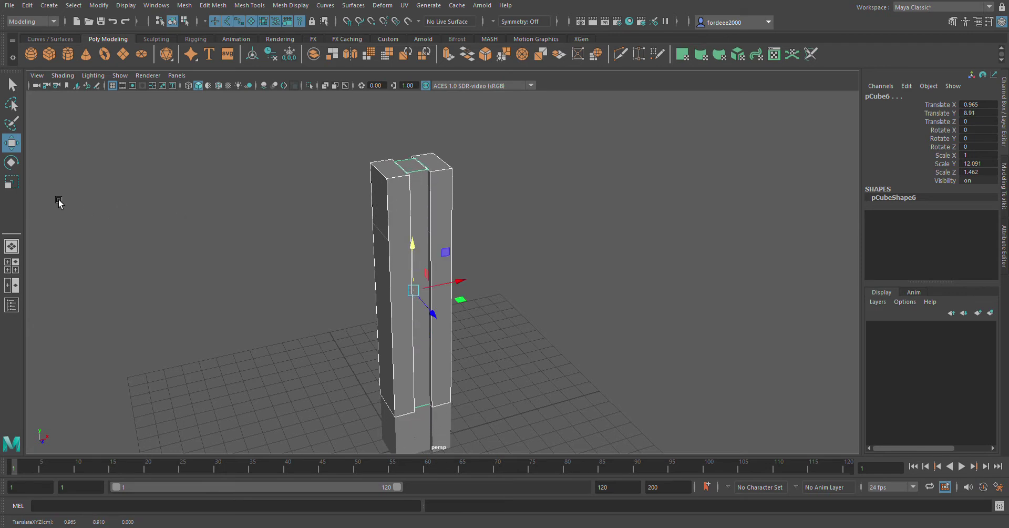
pyautogui.press('r')
pyautogui.moveTo(413, 290)
pyautogui.mouseDown()
pyautogui.moveTo(388, 293)
pyautogui.moveTo(421, 307)
pyautogui.moveTo(407, 377)
pyautogui.moveTo(399, 310)
pyautogui.mouseUp()
# - Nudge the upper-tier outer pillars inward along X
pyautogui.press('w')
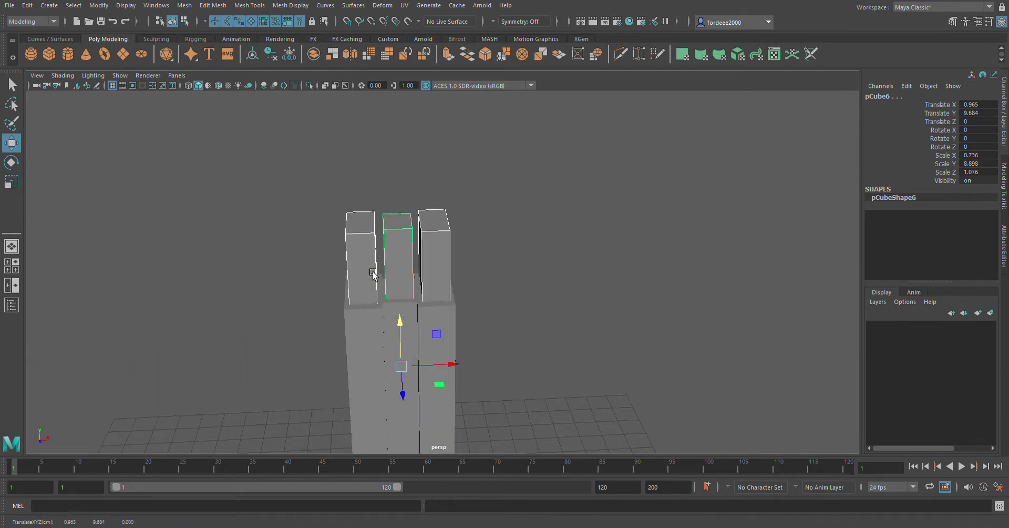
pyautogui.click(372, 273)
pyautogui.moveTo(427, 367); pyautogui.dragTo(489, 367)
pyautogui.click(444, 271)
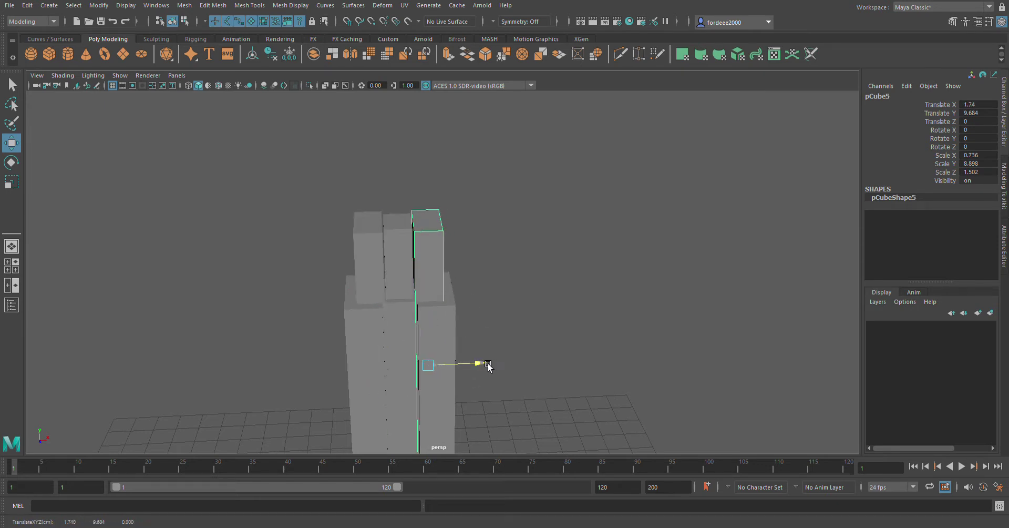
pyautogui.click(565, 272)
pyautogui.moveTo(461, 323)
pyautogui.keyDown('alt'); pyautogui.mouseDown()
pyautogui.moveTo(462, 309)
pyautogui.moveTo(489, 298)
pyautogui.mouseUp(); pyautogui.keyUp('alt')
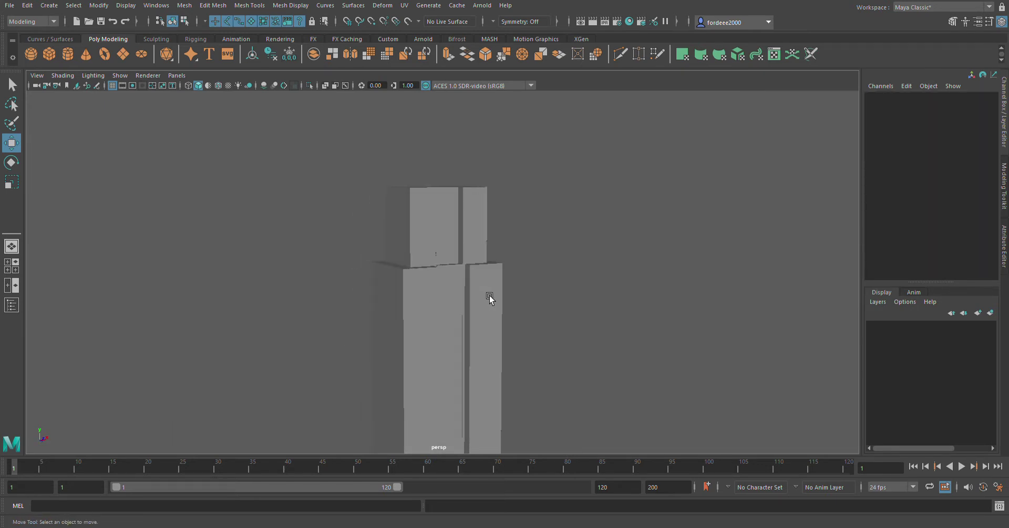
# - Select the upper-tier blocks and nudge pCube5 slightly along X
pyautogui.keyDown('alt'); pyautogui.moveTo(489, 298); pyautogui.dragTo(500, 346, button='right'); pyautogui.keyUp('alt')
pyautogui.keyDown('alt'); pyautogui.moveTo(500, 347); pyautogui.dragTo(452, 280); pyautogui.keyUp('alt')
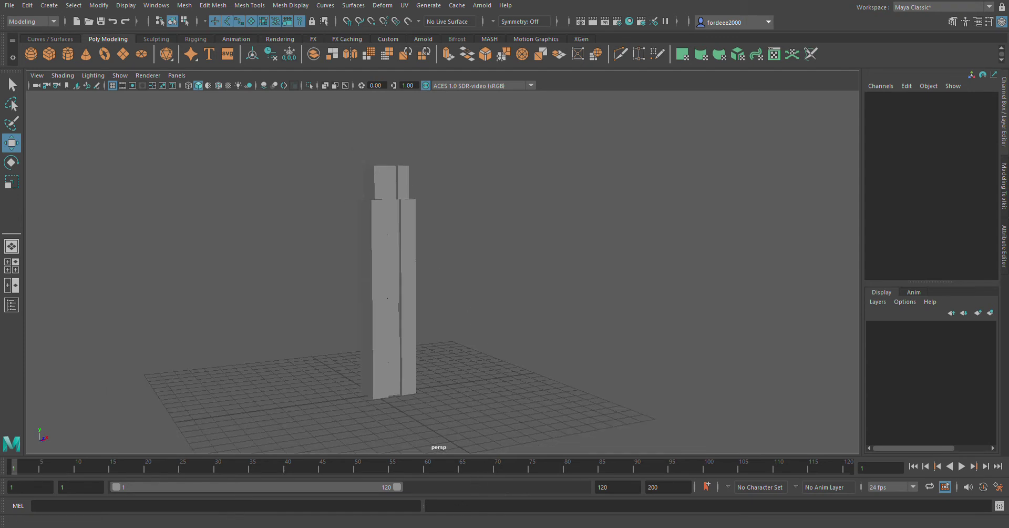
pyautogui.keyDown('alt'); pyautogui.moveTo(451, 229); pyautogui.dragTo(462, 347, button='right'); pyautogui.keyUp('alt')
pyautogui.keyDown('alt'); pyautogui.moveTo(462, 347); pyautogui.dragTo(464, 293, button='middle'); pyautogui.keyUp('alt')
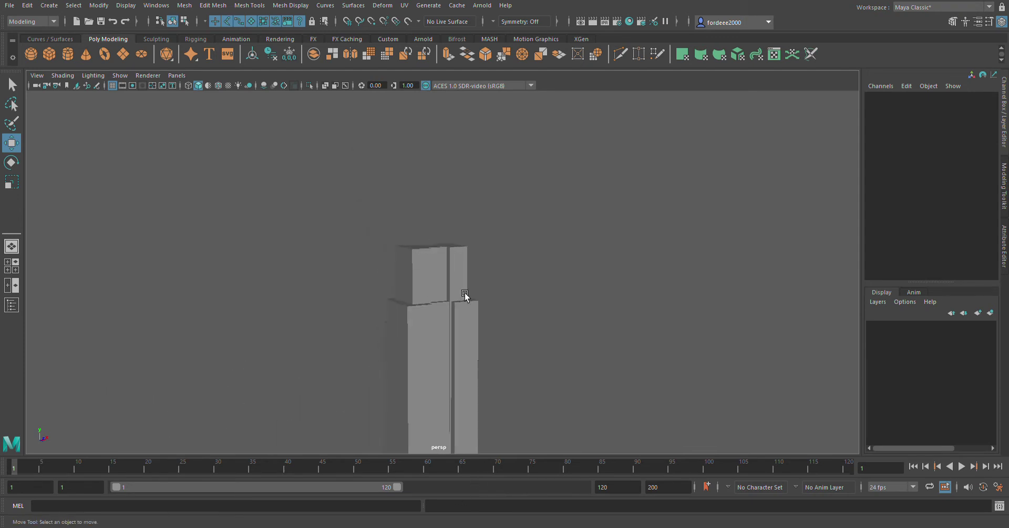
pyautogui.click(448, 266)
pyautogui.keyDown('alt'); pyautogui.moveTo(449, 267); pyautogui.dragTo(241, 108); pyautogui.keyUp('alt')
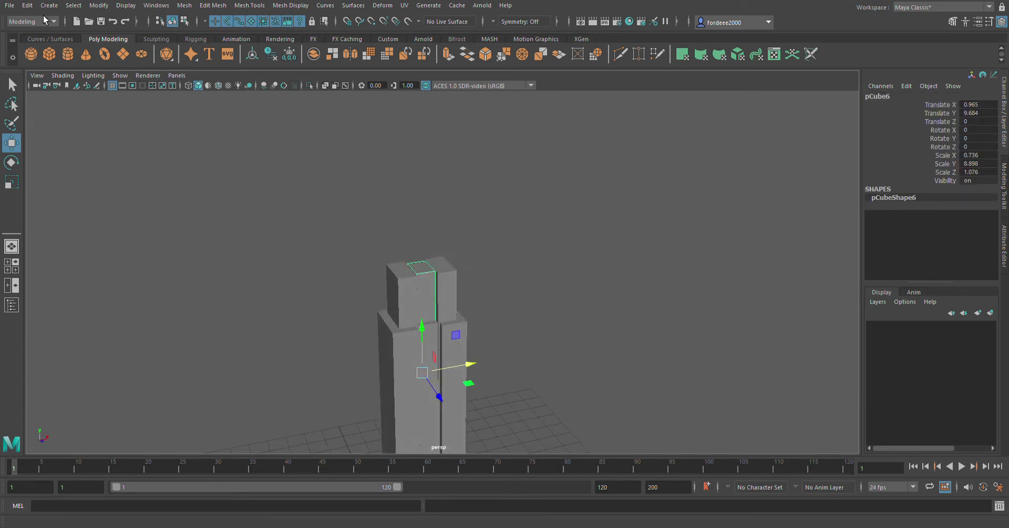
pyautogui.moveTo(286, 265)
pyautogui.keyDown('alt'); pyautogui.mouseDown()
pyautogui.moveTo(297, 271)
pyautogui.moveTo(286, 286)
pyautogui.moveTo(339, 326)
pyautogui.mouseUp(); pyautogui.keyUp('alt')
pyautogui.click(339, 327)
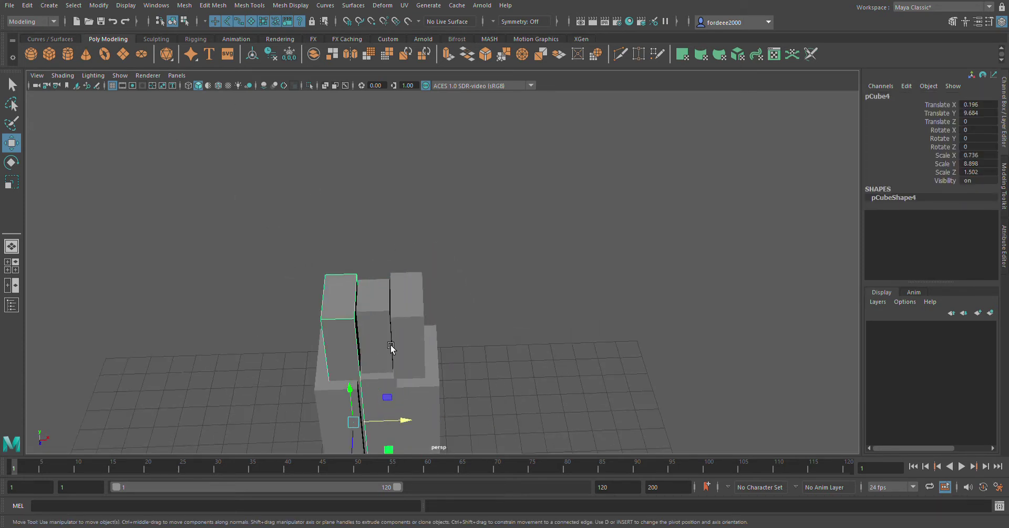
pyautogui.click(424, 306)
pyautogui.moveTo(471, 419); pyautogui.dragTo(367, 226)
# - Duplicate upper block pCube6 and raise the copy, pCube7, to Translate Y 12.376
pyautogui.click(388, 300)
pyautogui.keyDown('alt'); pyautogui.moveTo(387, 300); pyautogui.dragTo(217, 96); pyautogui.keyUp('alt')
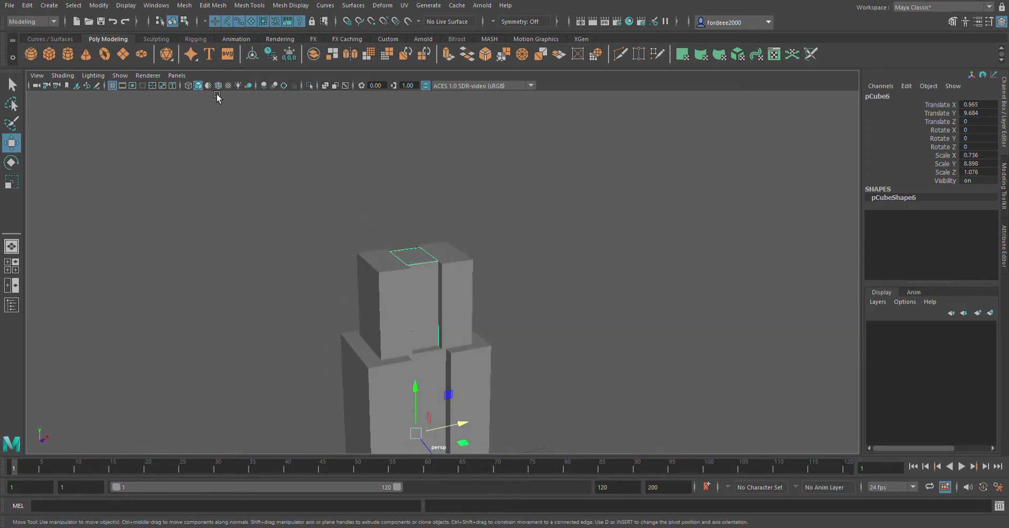
pyautogui.hotkey('ctrl', 'd')
pyautogui.moveTo(416, 387)
pyautogui.mouseDown()
pyautogui.moveTo(432, 275)
pyautogui.moveTo(432, 299)
pyautogui.moveTo(524, 327)
pyautogui.mouseUp()
# - Scale pCube7 to X 1.678 and Z 0.817, then lower it to Translate Y 11.526
pyautogui.click(11, 182)
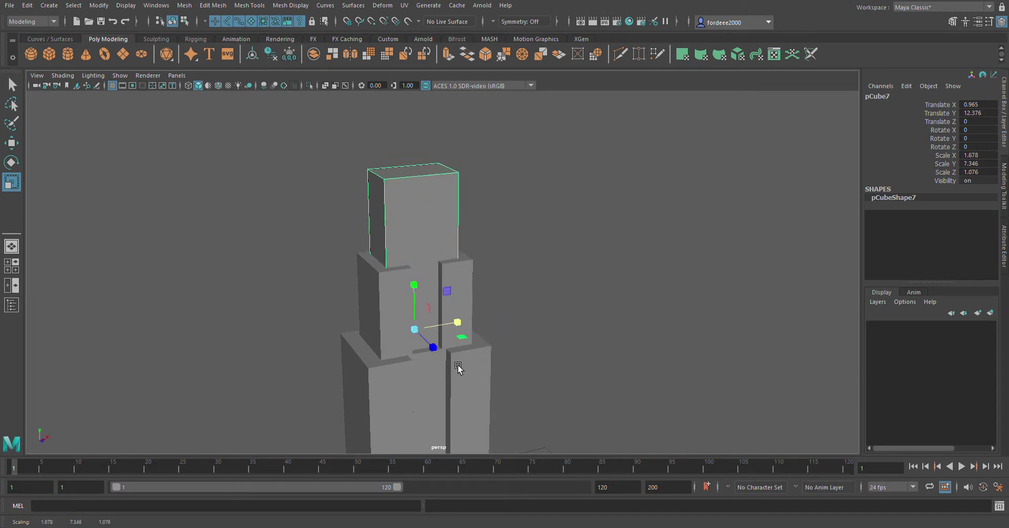
pyautogui.moveTo(433, 347); pyautogui.dragTo(419, 335)
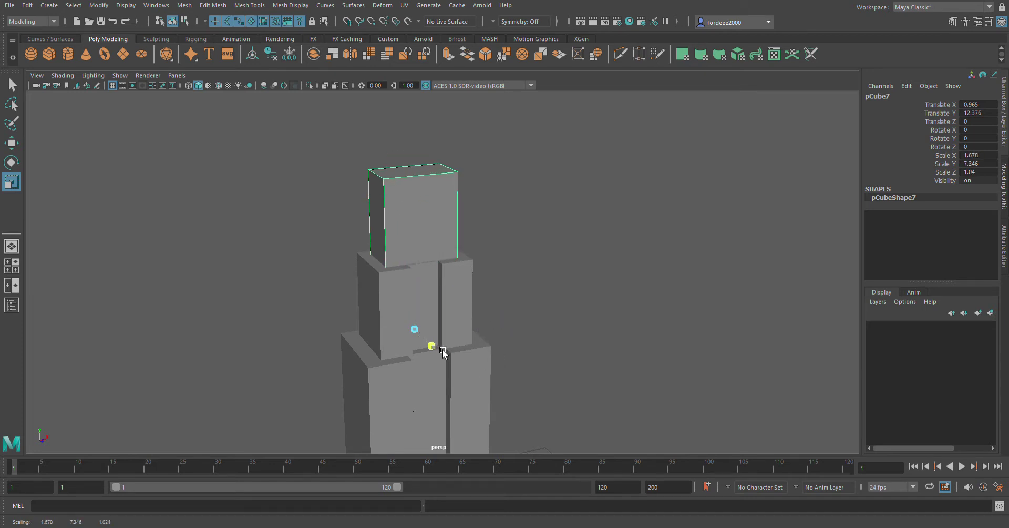
pyautogui.click(11, 142)
pyautogui.moveTo(423, 286)
pyautogui.mouseDown()
pyautogui.moveTo(428, 317)
pyautogui.moveTo(417, 315)
pyautogui.moveTo(446, 254)
pyautogui.moveTo(401, 369)
pyautogui.mouseUp()
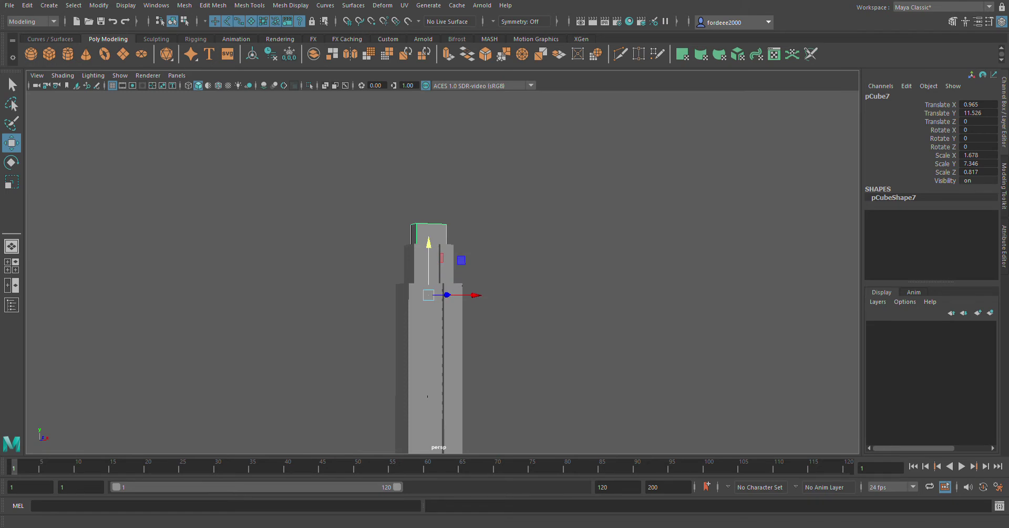
pyautogui.keyDown('alt'); pyautogui.moveTo(412, 383); pyautogui.dragTo(410, 342); pyautogui.keyUp('alt')
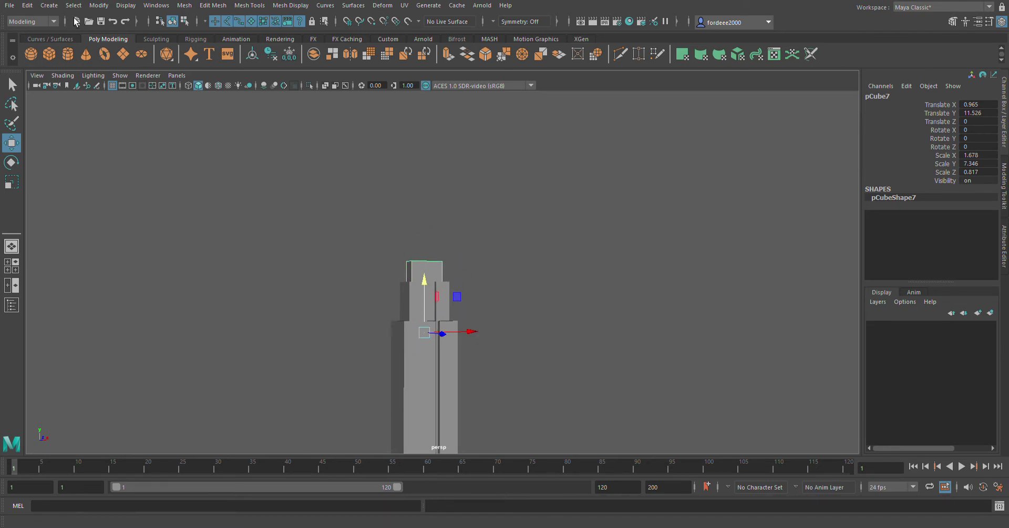
pyautogui.moveTo(307, 264)
pyautogui.keyDown('alt'); pyautogui.mouseDown()
pyautogui.moveTo(373, 344)
pyautogui.moveTo(385, 239)
pyautogui.mouseUp(); pyautogui.keyUp('alt')
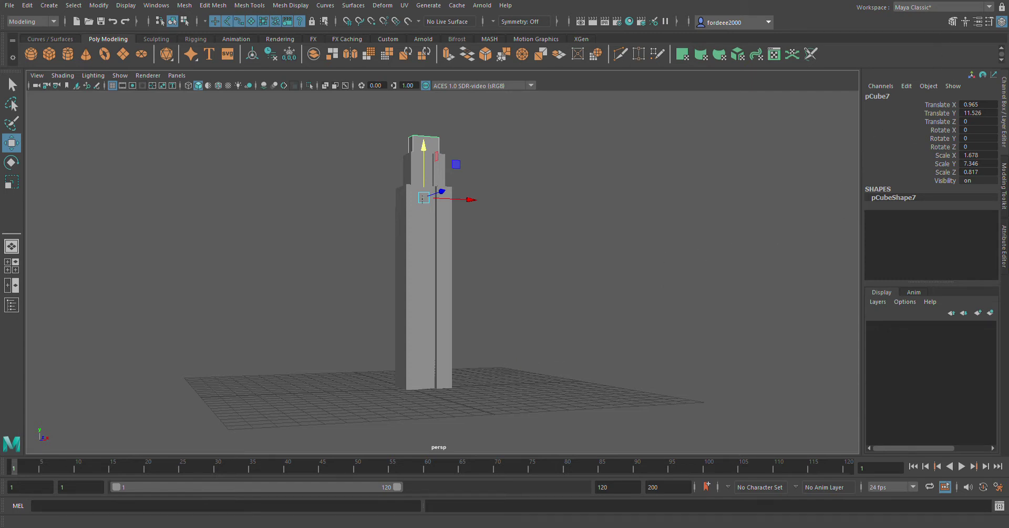
# - Duplicate pCube2 into a wider, shorter base block resting on the grid
pyautogui.click(433, 238)
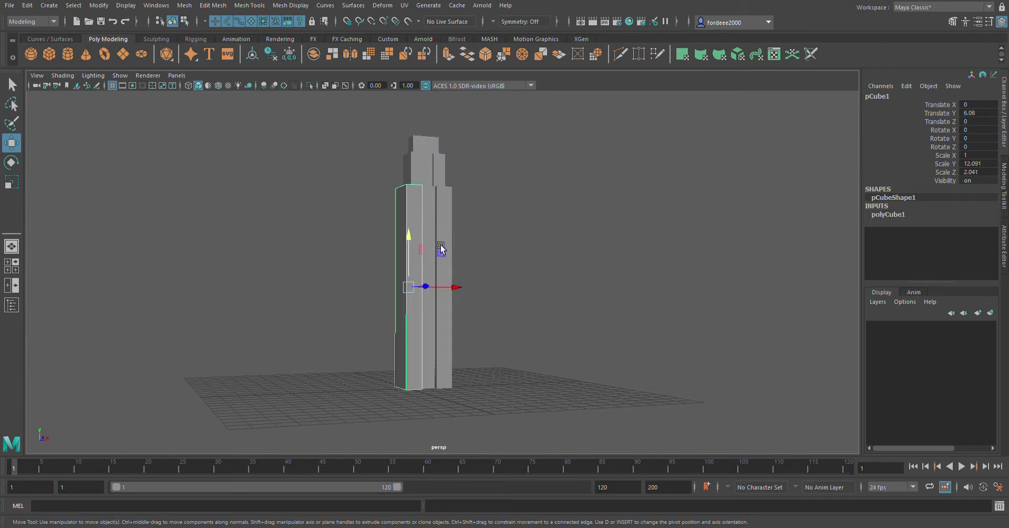
pyautogui.click(444, 230)
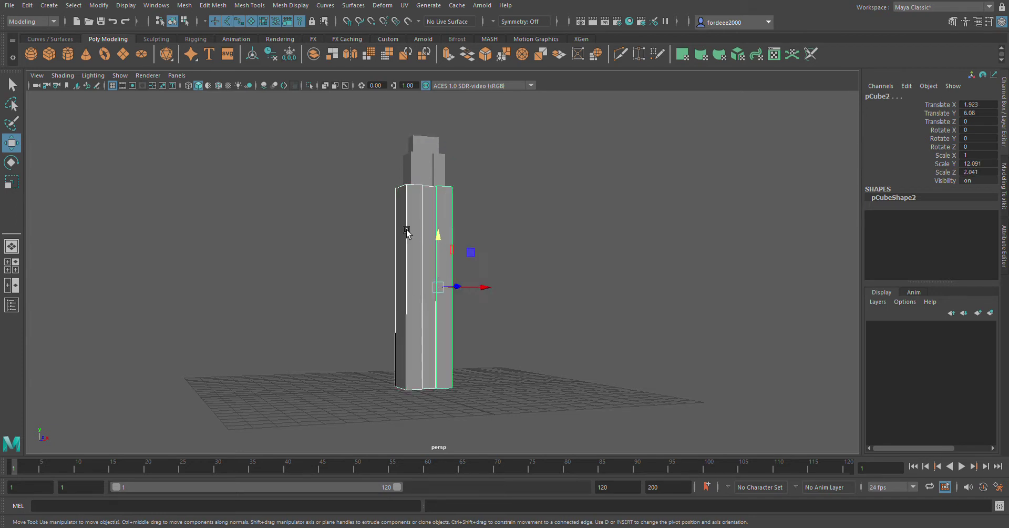
pyautogui.hotkey('ctrl', 'd')
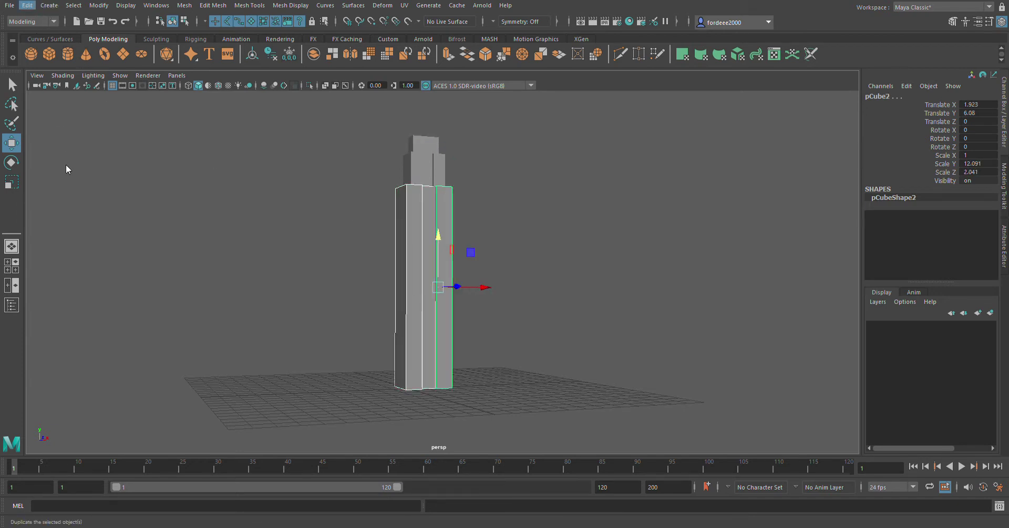
pyautogui.moveTo(454, 247); pyautogui.dragTo(453, 331)
pyautogui.press('r')
pyautogui.keyDown('alt'); pyautogui.moveTo(268, 305); pyautogui.dragTo(376, 371); pyautogui.keyUp('alt')
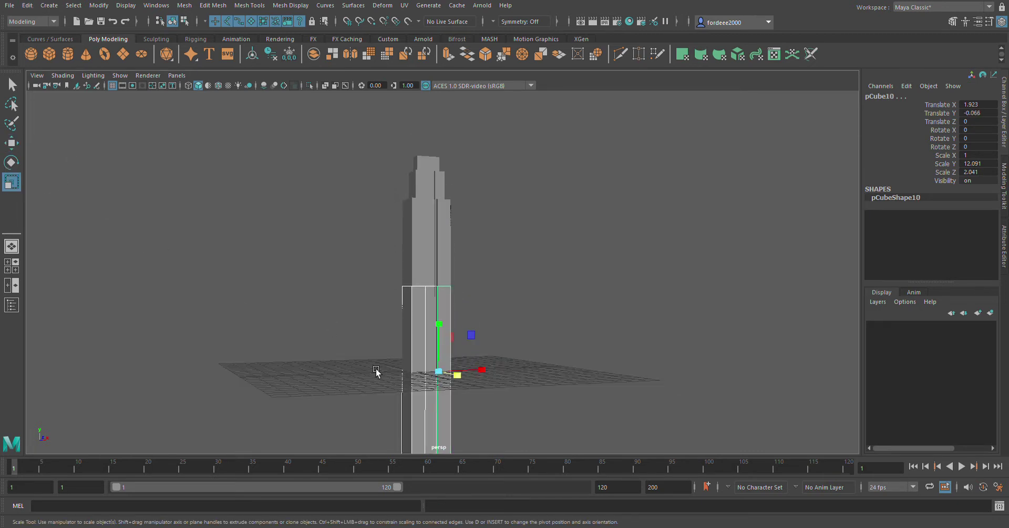
pyautogui.moveTo(438, 371)
pyautogui.mouseDown()
pyautogui.moveTo(458, 340)
pyautogui.moveTo(451, 329)
pyautogui.moveTo(450, 366)
pyautogui.mouseUp()
pyautogui.click(11, 142)
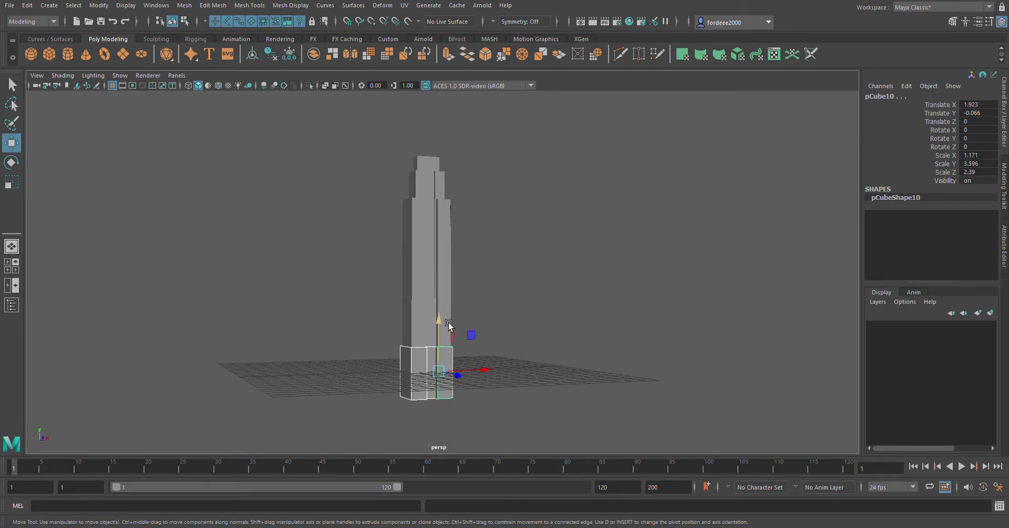
pyautogui.moveTo(450, 325); pyautogui.dragTo(451, 297)
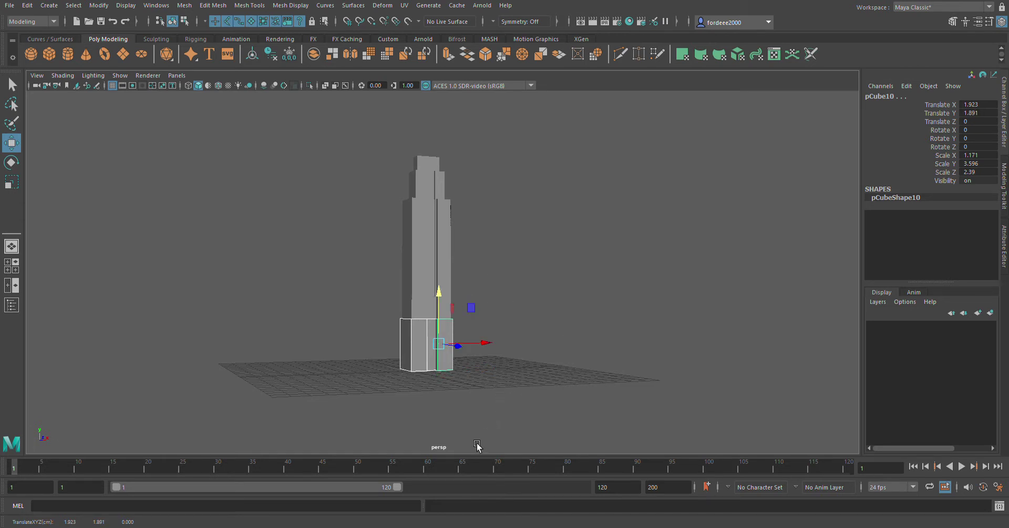
pyautogui.moveTo(506, 386)
pyautogui.keyDown('alt'); pyautogui.mouseDown()
pyautogui.moveTo(475, 394)
pyautogui.moveTo(437, 379)
pyautogui.mouseUp(); pyautogui.keyUp('alt')
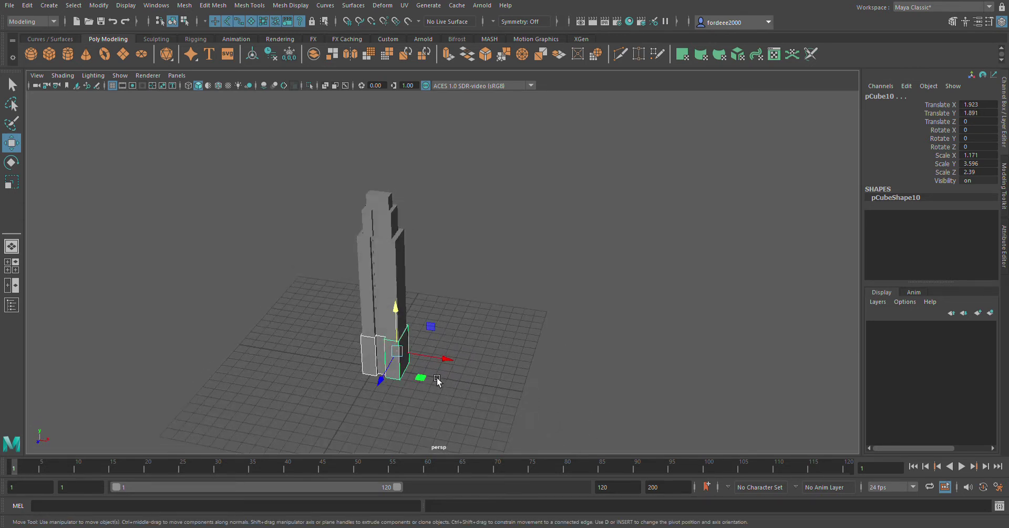
pyautogui.keyDown('alt'); pyautogui.moveTo(437, 380); pyautogui.dragTo(492, 356, button='right'); pyautogui.keyUp('alt')
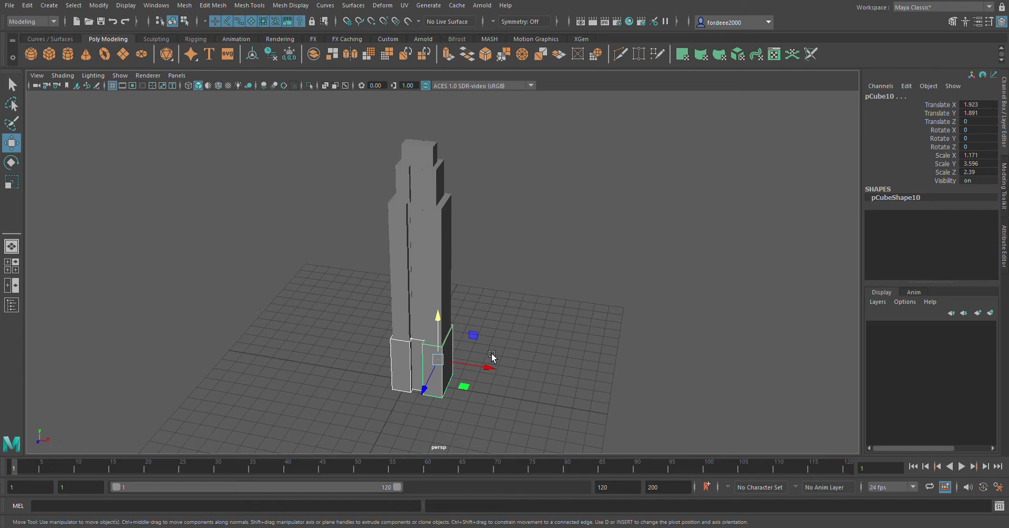
# - Nudge base block pCube8 along X to space the base blocks apart, then select pCube10
pyautogui.click(400, 363)
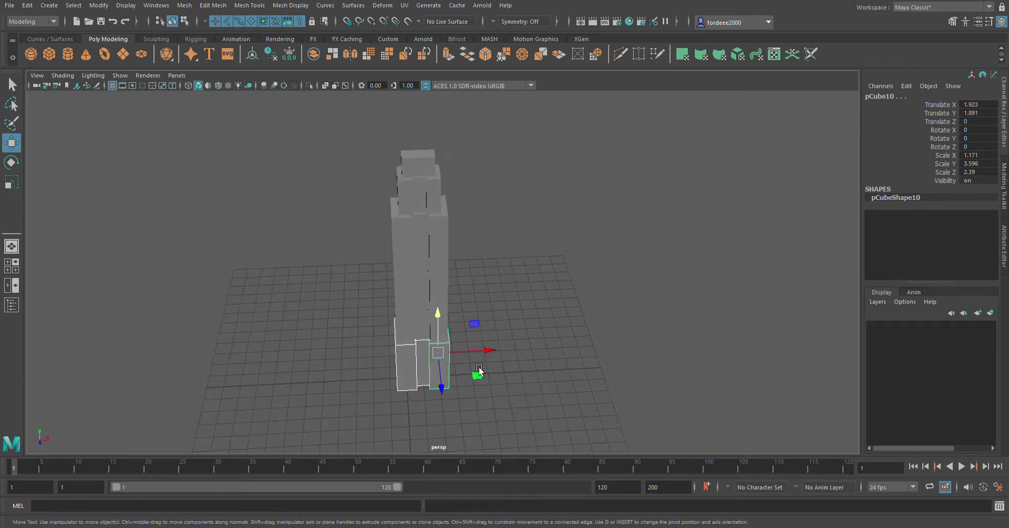
pyautogui.scroll(3, 446, 357)
pyautogui.scroll(3, 441, 356)
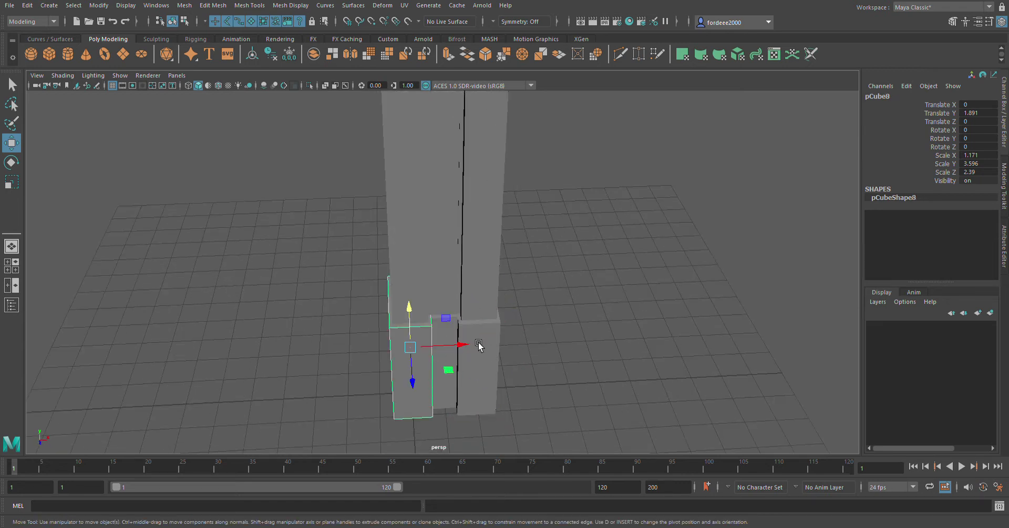
pyautogui.moveTo(478, 344); pyautogui.dragTo(535, 344)
pyautogui.click(480, 344)
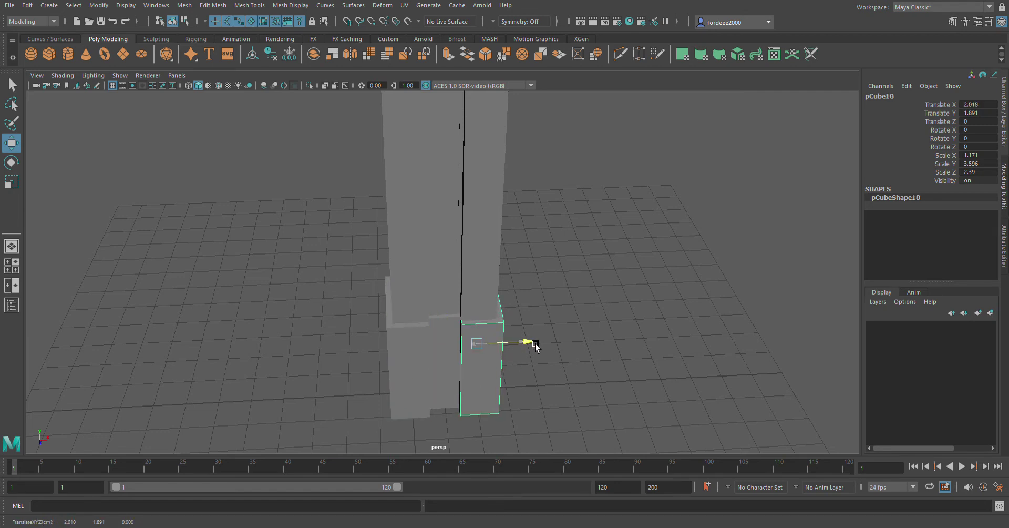
pyautogui.scroll(-3, 472, 347)
pyautogui.scroll(-2, 504, 405)
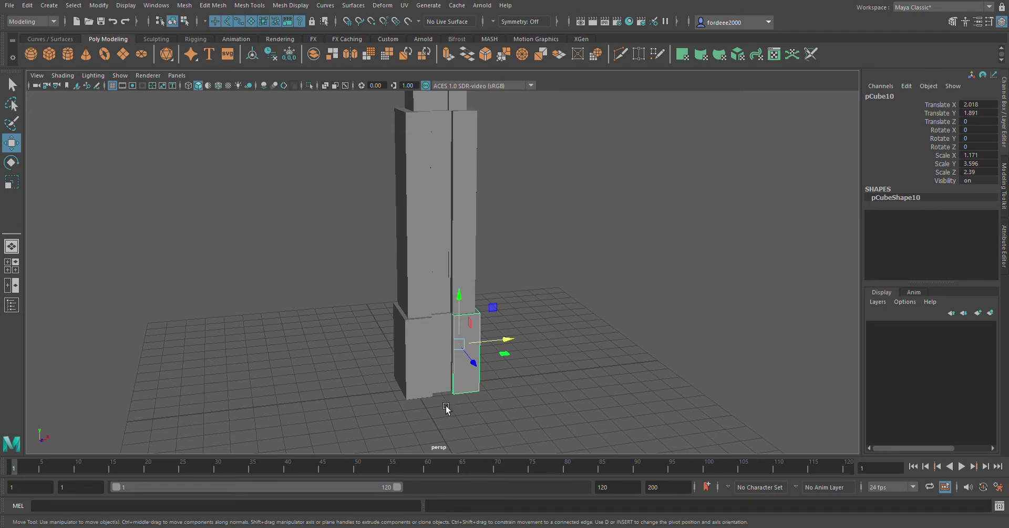
pyautogui.scroll(-2, 462, 357)
pyautogui.keyDown('alt'); pyautogui.moveTo(463, 357); pyautogui.dragTo(506, 313); pyautogui.keyUp('alt')
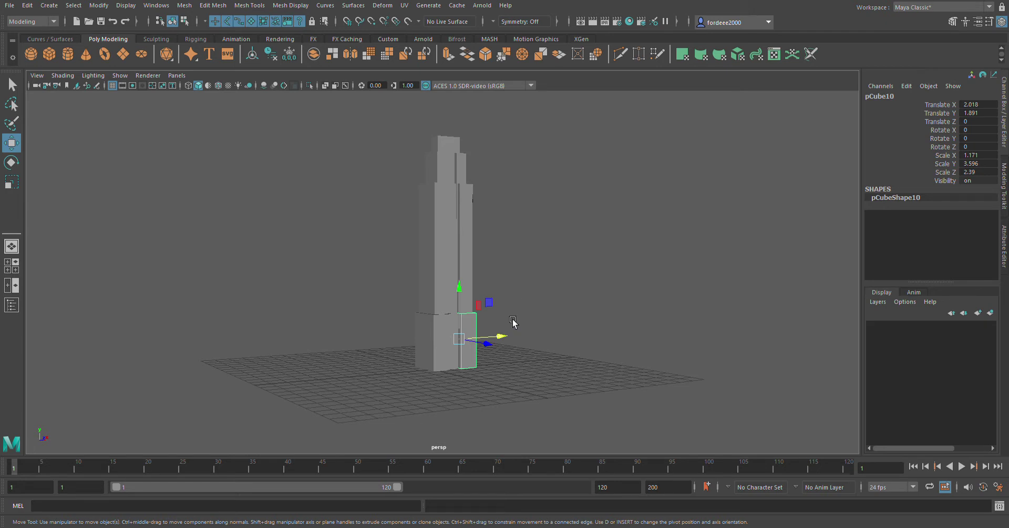
pyautogui.keyDown('alt'); pyautogui.moveTo(446, 410); pyautogui.dragTo(436, 413); pyautogui.keyUp('alt')
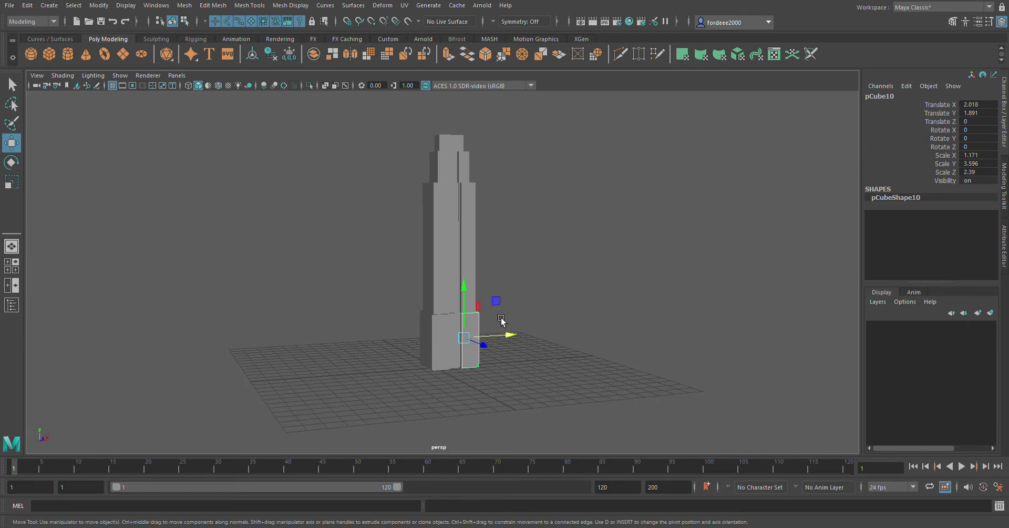
# - Make base block pCube9 taller and lower it slightly into place
pyautogui.click(12, 182)
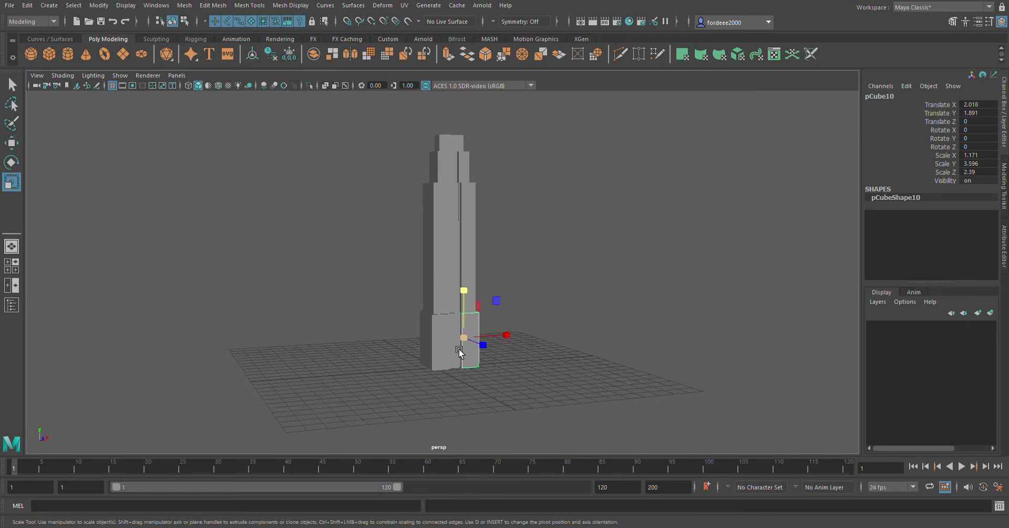
pyautogui.scroll(5, 461, 353)
pyautogui.click(447, 381)
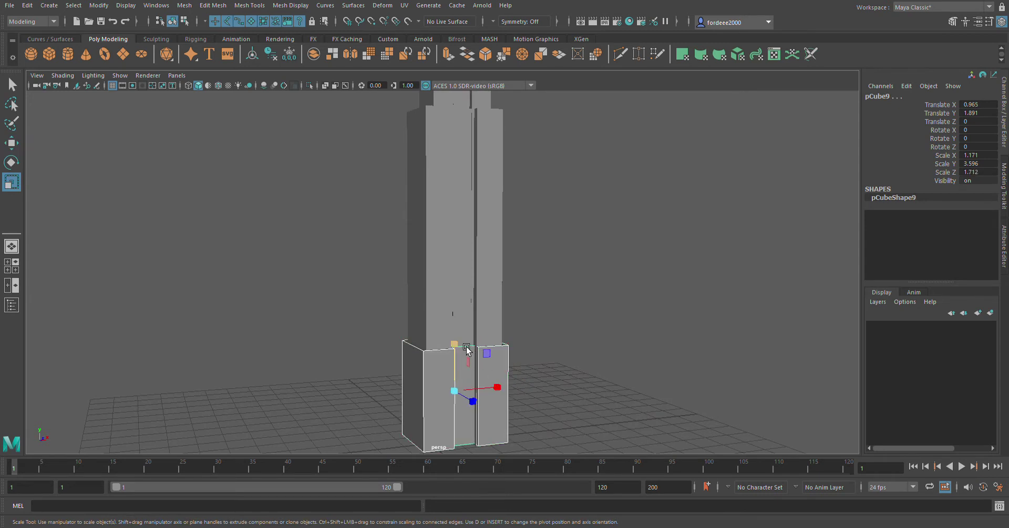
pyautogui.moveTo(455, 347)
pyautogui.mouseDown()
pyautogui.moveTo(467, 343)
pyautogui.moveTo(464, 324)
pyautogui.mouseUp()
pyautogui.click(11, 142)
pyautogui.scroll(-1, 473, 316)
pyautogui.scroll(-3, 500, 305)
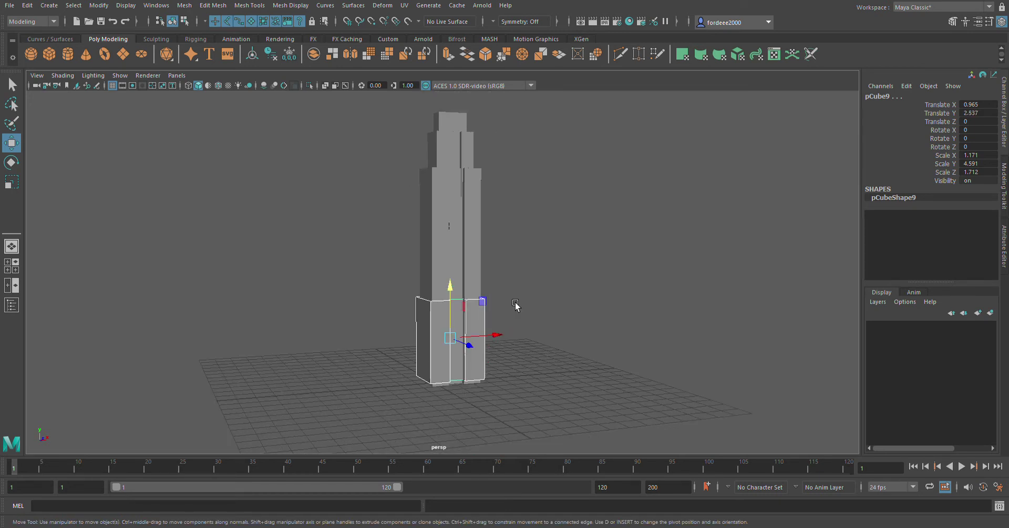
pyautogui.keyDown('alt'); pyautogui.moveTo(522, 300); pyautogui.dragTo(384, 280); pyautogui.keyUp('alt')
pyautogui.click(383, 280)
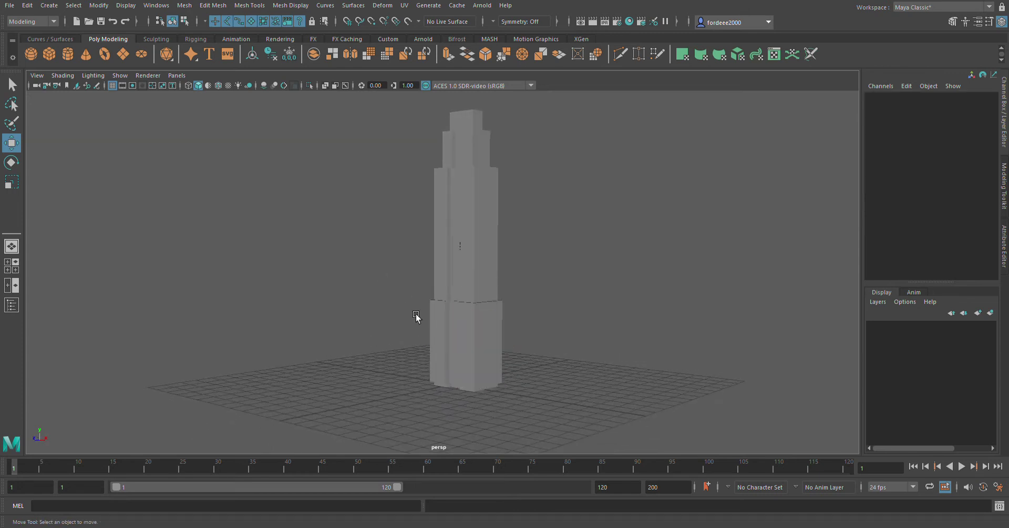
pyautogui.keyDown('alt'); pyautogui.moveTo(416, 316); pyautogui.dragTo(494, 318); pyautogui.keyUp('alt')
pyautogui.hotkey('ctrl', 'z')
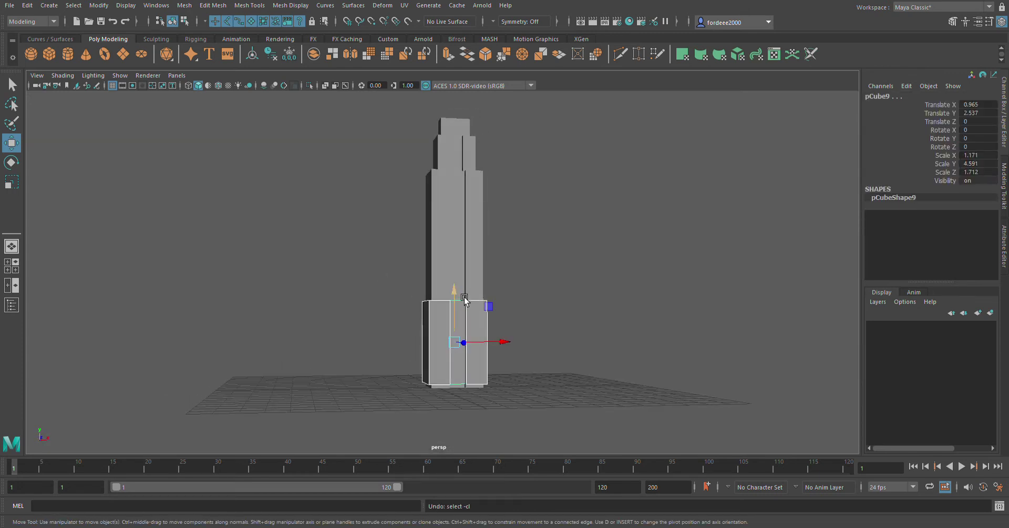
pyautogui.moveTo(454, 293); pyautogui.dragTo(440, 309)
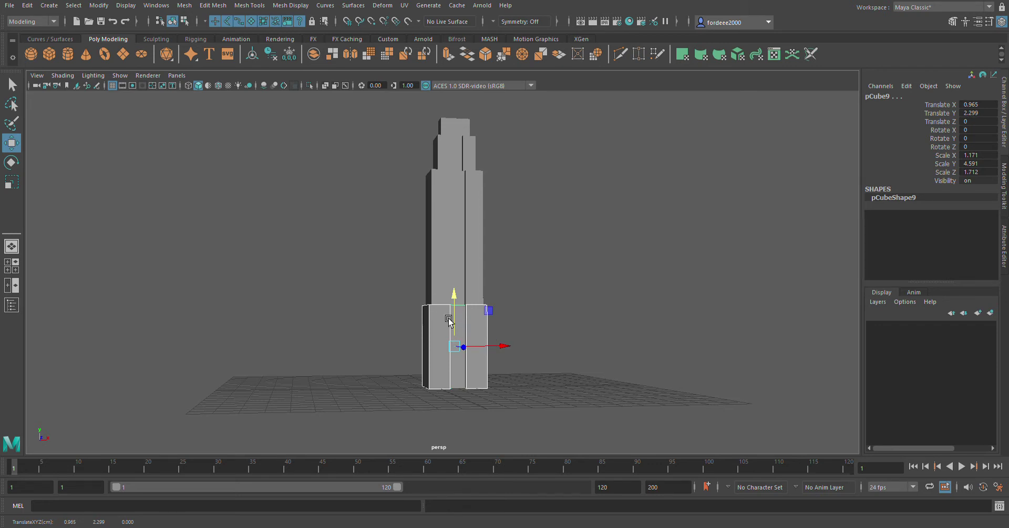
pyautogui.moveTo(453, 315)
pyautogui.keyDown('alt'); pyautogui.mouseDown()
pyautogui.moveTo(430, 284)
pyautogui.moveTo(538, 288)
pyautogui.moveTo(532, 315)
pyautogui.moveTo(515, 305)
pyautogui.mouseUp(); pyautogui.keyUp('alt')
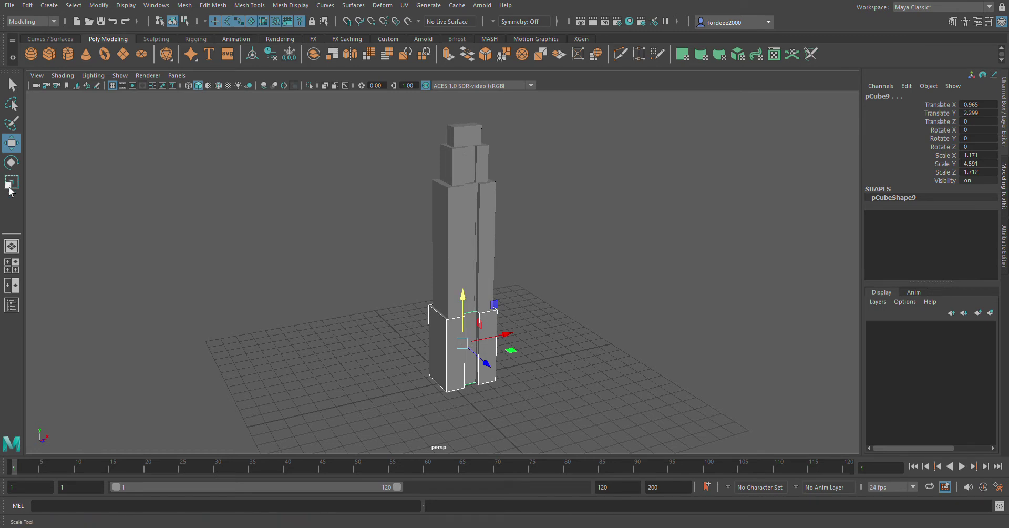
# - Scale pCube9 to depth 2.908 and height 4.151, then raise it to Translate Y 2.078
pyautogui.press('r')
pyautogui.moveTo(462, 295)
pyautogui.mouseDown()
pyautogui.moveTo(471, 326)
pyautogui.moveTo(475, 312)
pyautogui.mouseUp()
pyautogui.press('w')
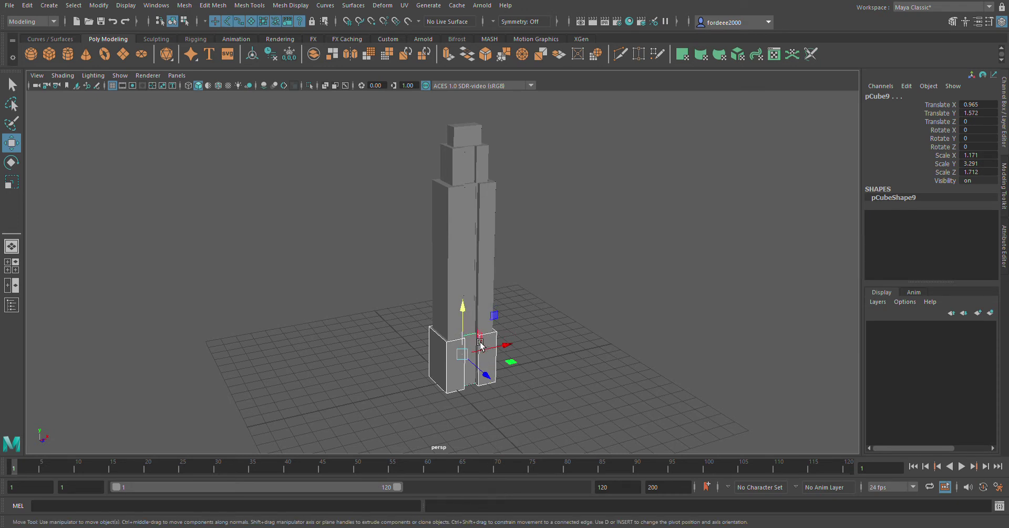
pyautogui.scroll(3, 416, 349)
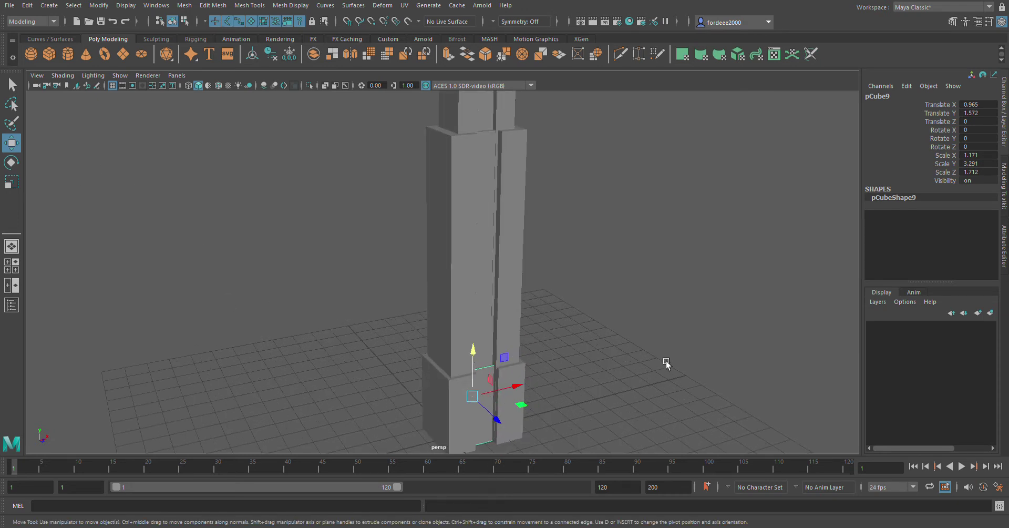
pyautogui.click(667, 362)
pyautogui.click(500, 415)
pyautogui.click(12, 181)
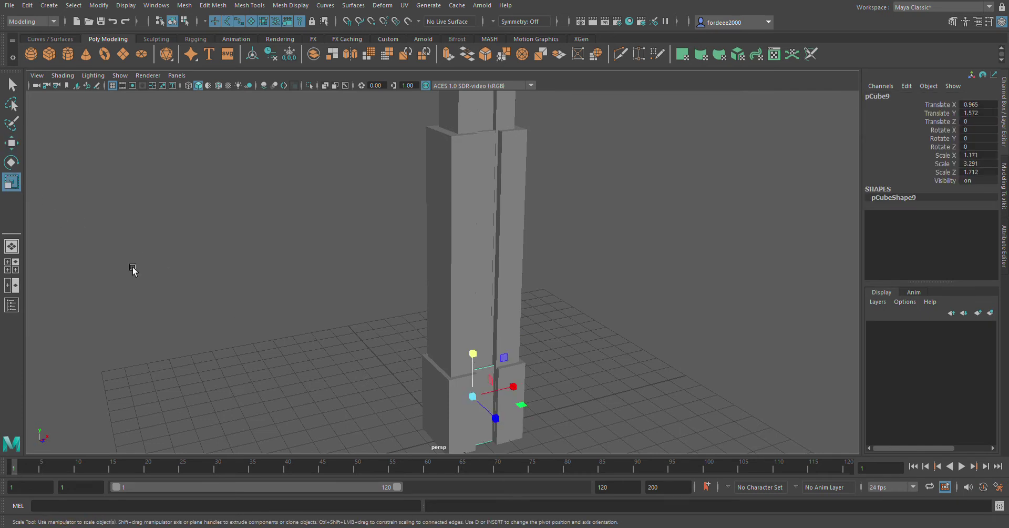
pyautogui.moveTo(500, 422); pyautogui.dragTo(536, 442)
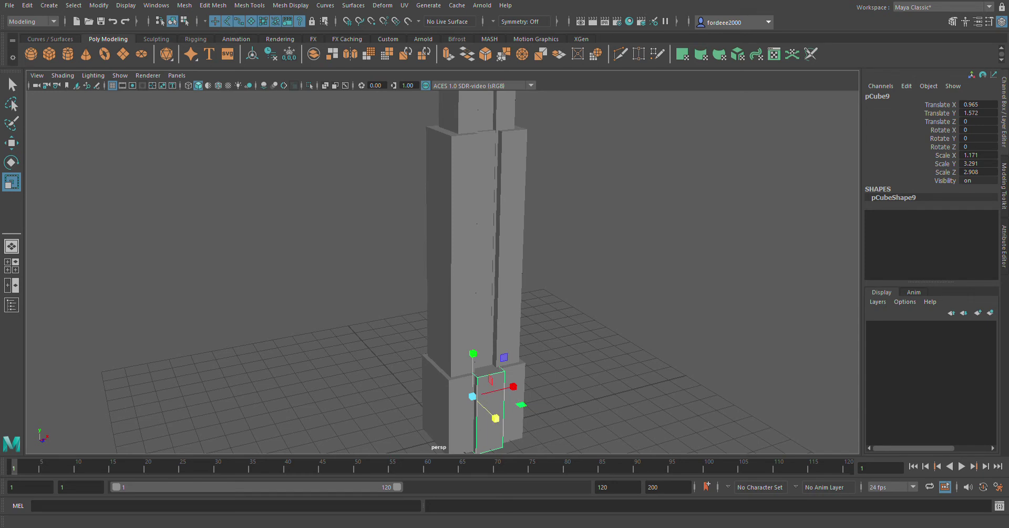
pyautogui.scroll(-2, 554, 354)
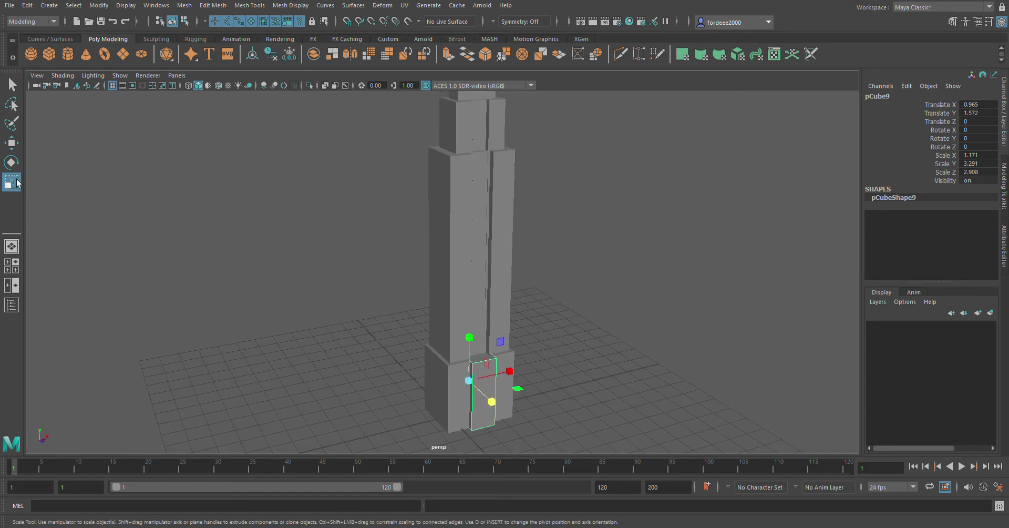
pyautogui.moveTo(469, 337); pyautogui.dragTo(472, 325)
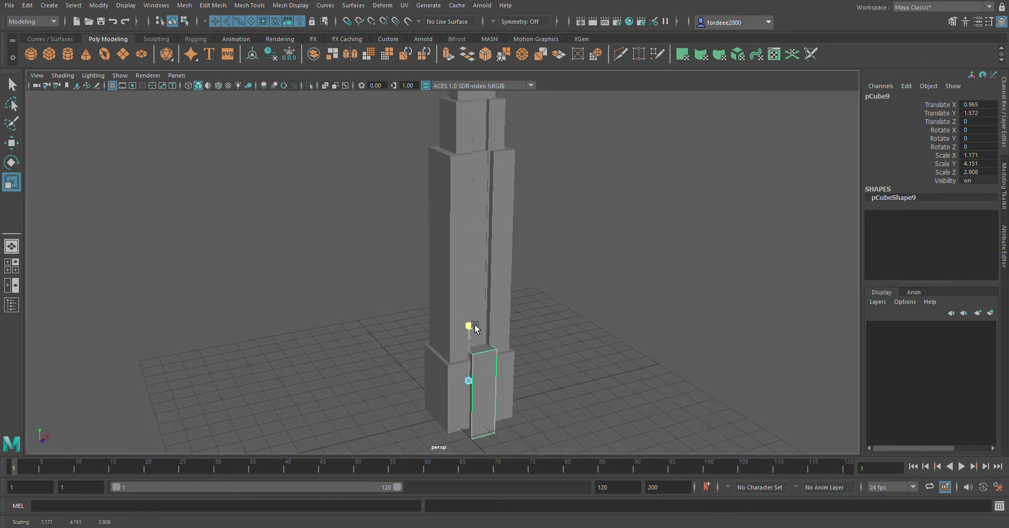
pyautogui.click(11, 142)
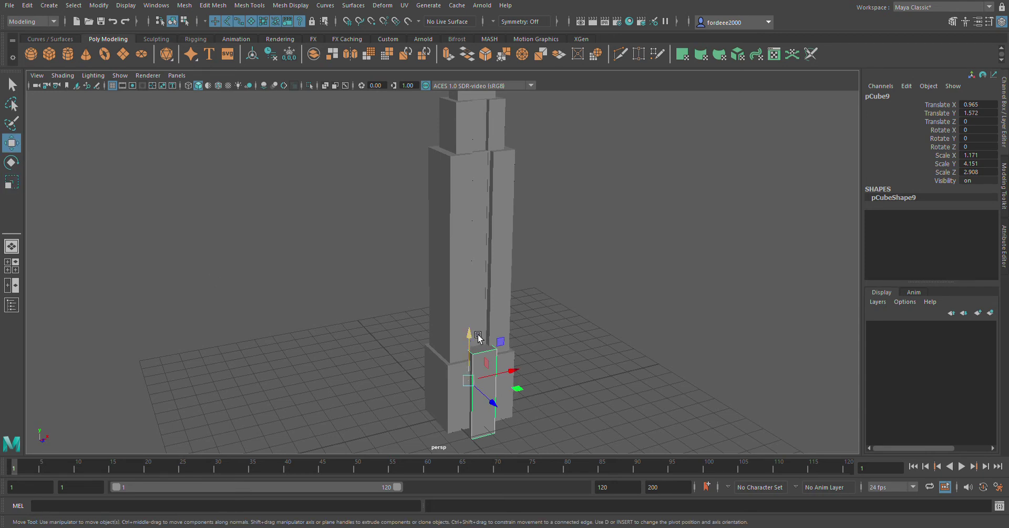
pyautogui.moveTo(479, 337)
pyautogui.mouseDown()
pyautogui.moveTo(478, 324)
pyautogui.moveTo(563, 331)
pyautogui.moveTo(466, 326)
pyautogui.moveTo(664, 343)
pyautogui.moveTo(544, 336)
pyautogui.mouseUp()
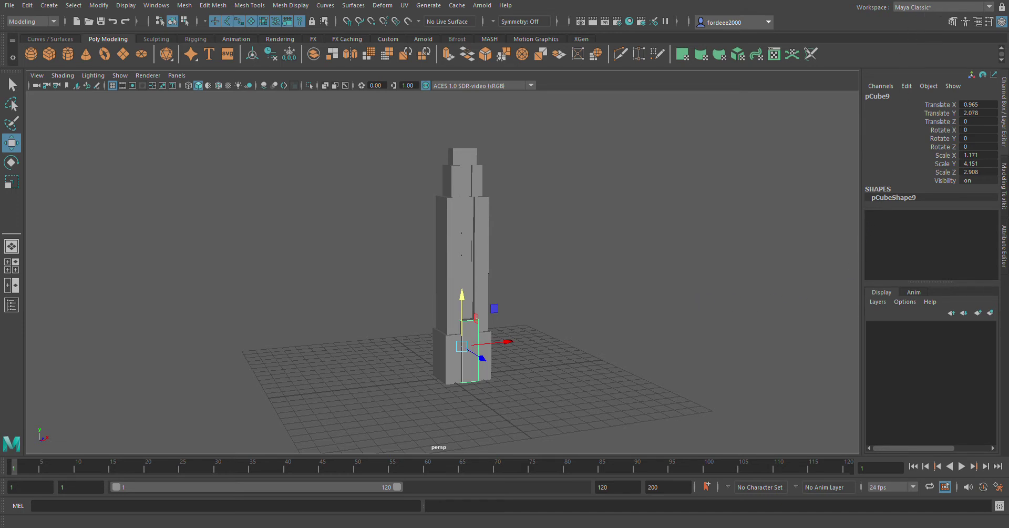
# - Set pCube9 to Scale Y 4.295 at Translate Y 2.186, then frame the view on pCube8
pyautogui.click(452, 362)
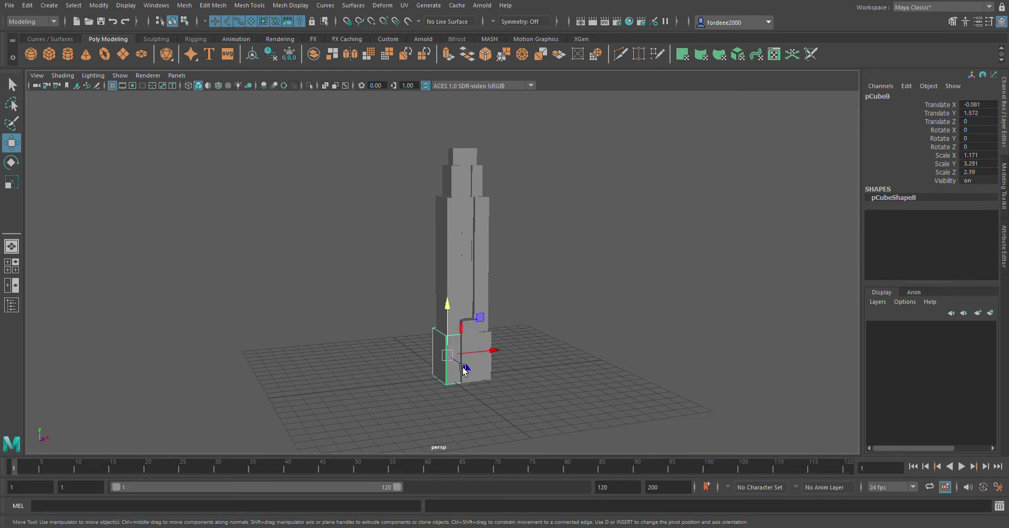
pyautogui.click(481, 349)
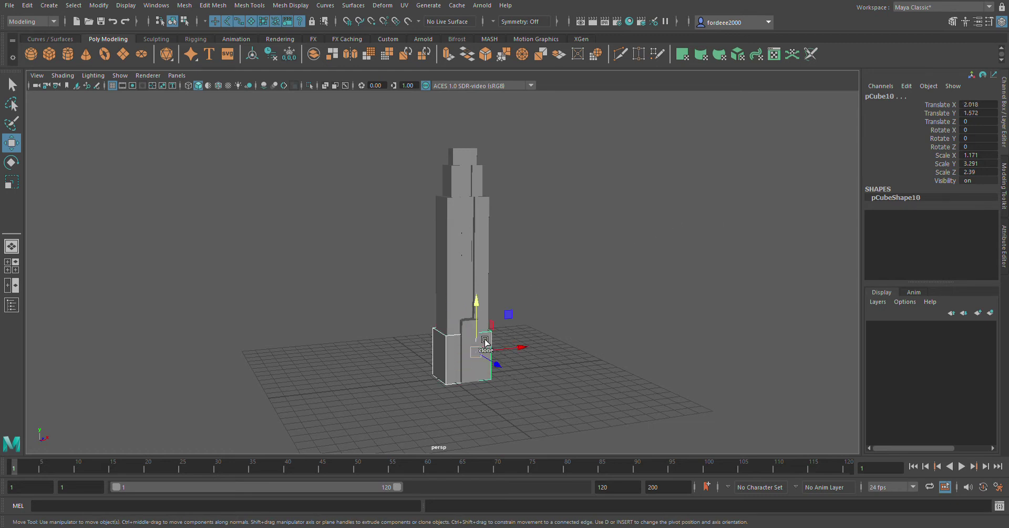
pyautogui.click(11, 181)
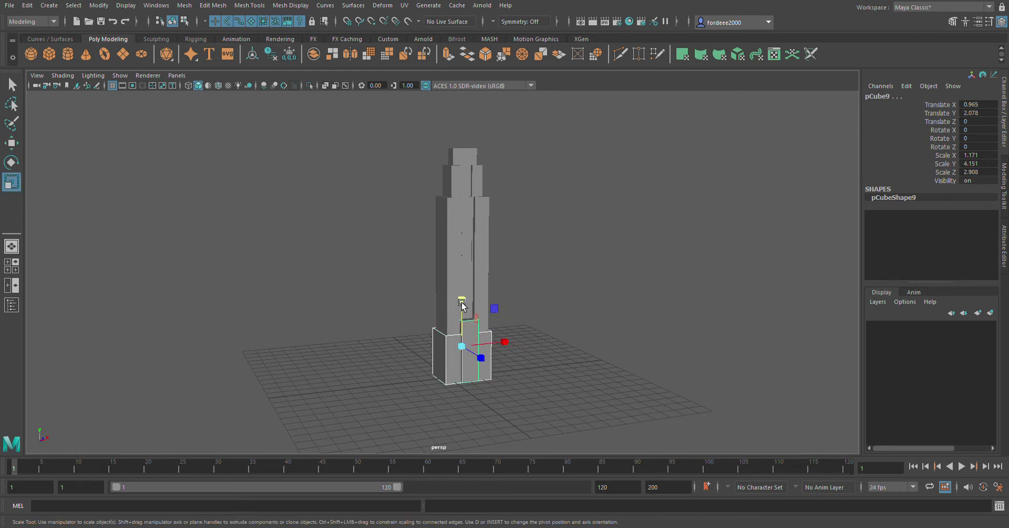
pyautogui.moveTo(459, 298); pyautogui.dragTo(470, 292)
pyautogui.press('w')
pyautogui.press('e')
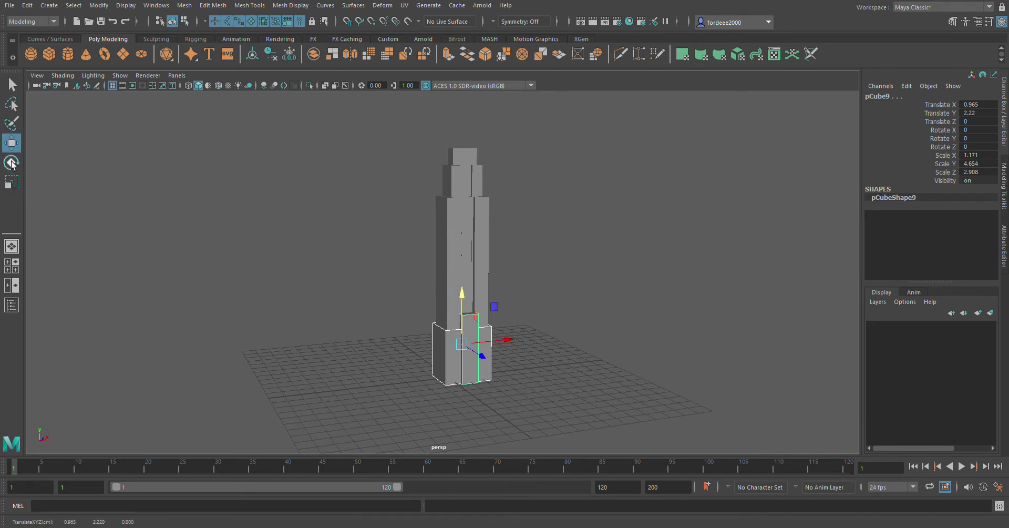
pyautogui.press('r')
pyautogui.moveTo(468, 307)
pyautogui.mouseDown()
pyautogui.moveTo(468, 315)
pyautogui.moveTo(476, 301)
pyautogui.mouseUp()
pyautogui.click(20, 151)
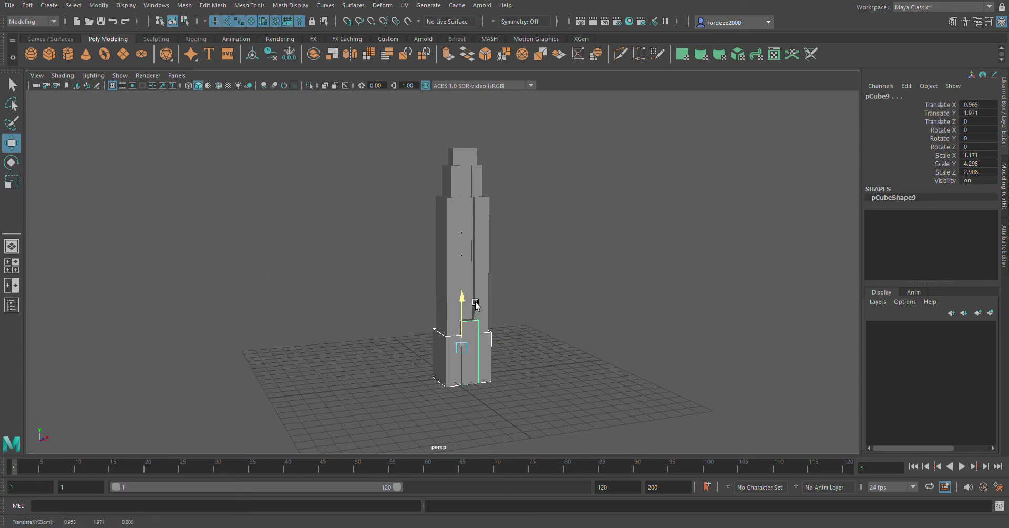
pyautogui.click(455, 344)
pyautogui.press('f')
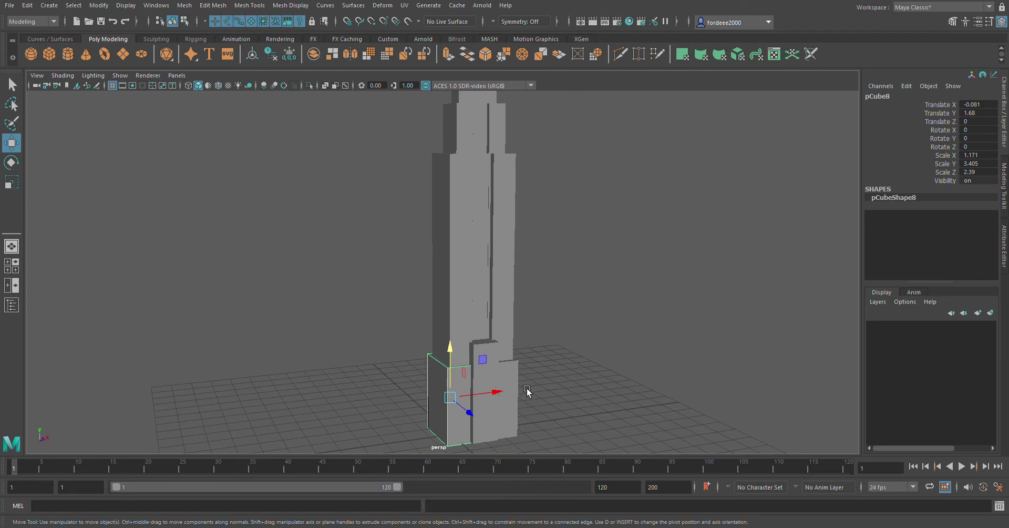
# - Copy pCube8 into a smaller block at X -0.78, Y 1.444, then duplicate it again
pyautogui.hotkey('ctrl', 'd')
pyautogui.moveTo(499, 392); pyautogui.dragTo(426, 401)
pyautogui.press('r')
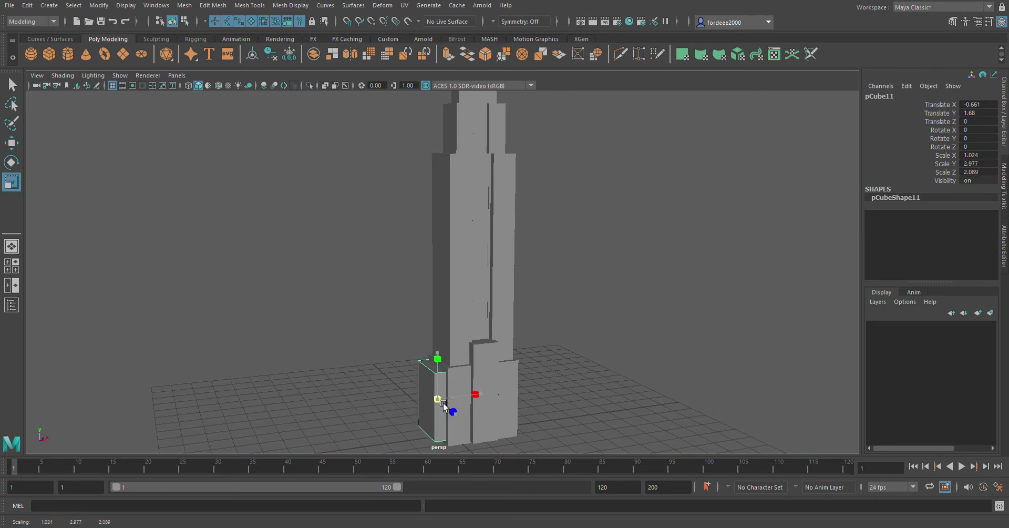
pyautogui.press('w')
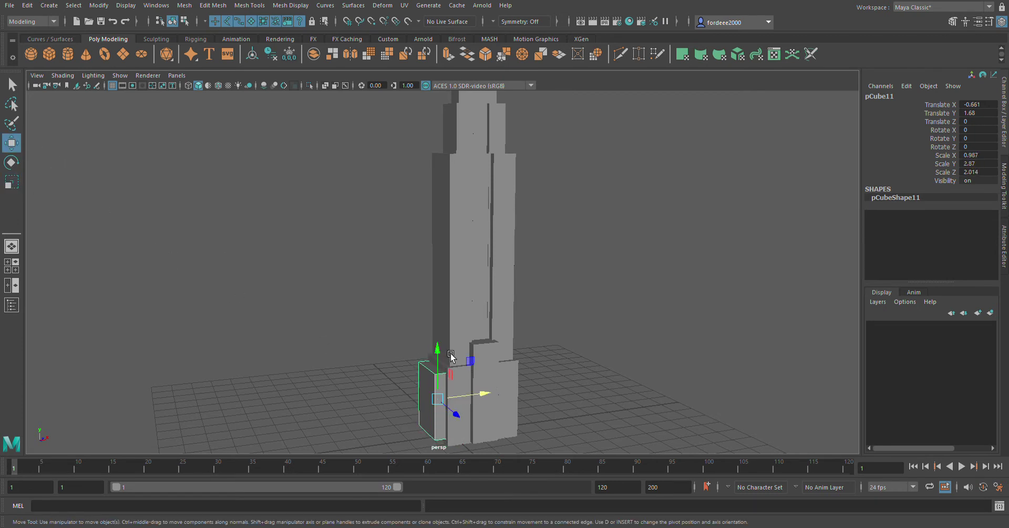
pyautogui.moveTo(450, 357); pyautogui.dragTo(447, 364)
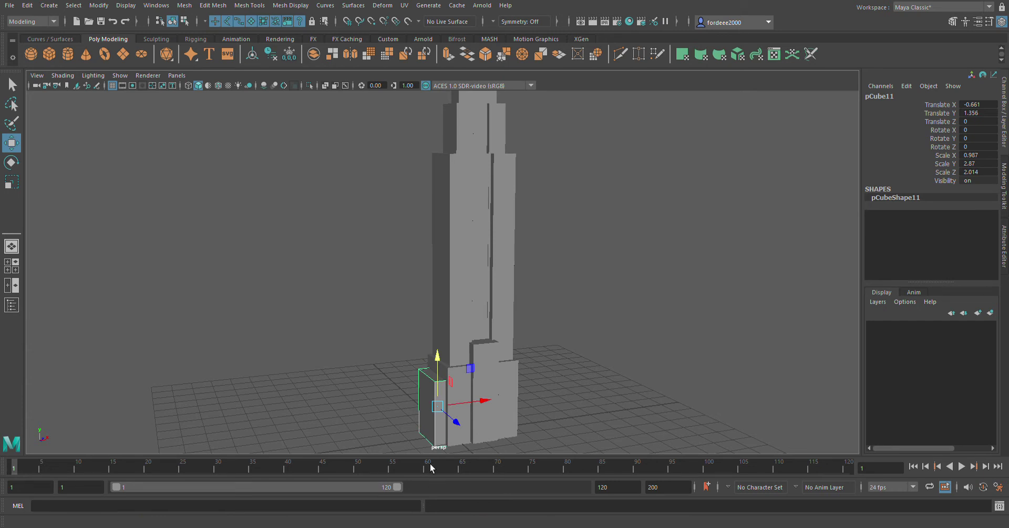
pyautogui.keyDown('alt'); pyautogui.moveTo(476, 391); pyautogui.dragTo(496, 407); pyautogui.keyUp('alt')
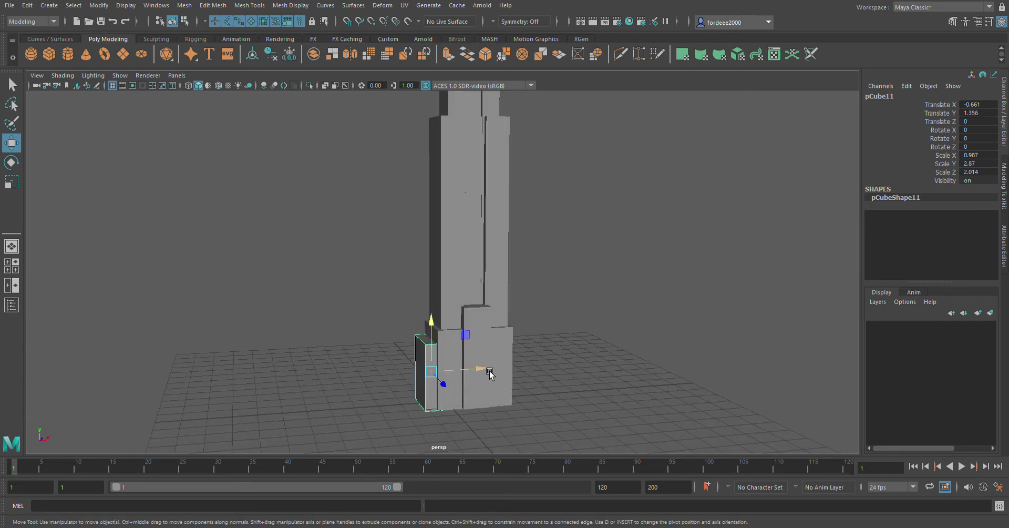
pyautogui.moveTo(489, 372)
pyautogui.mouseDown()
pyautogui.moveTo(471, 385)
pyautogui.moveTo(435, 338)
pyautogui.moveTo(457, 382)
pyautogui.mouseUp()
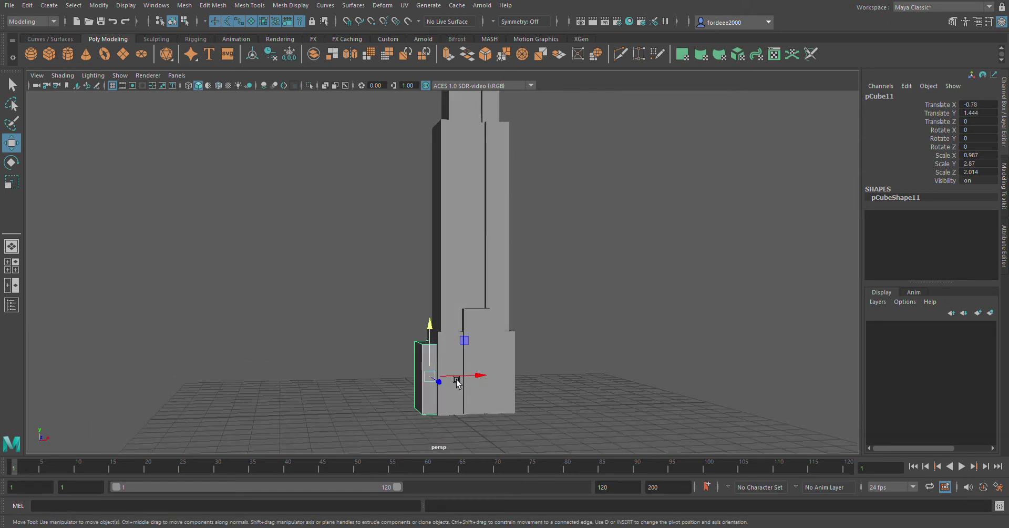
pyautogui.hotkey('ctrl', 'd')
# - Redo the duplicate and place the copy, pCube12, on the tower's right side at X 2.733
pyautogui.hotkey('ctrl', 'z')
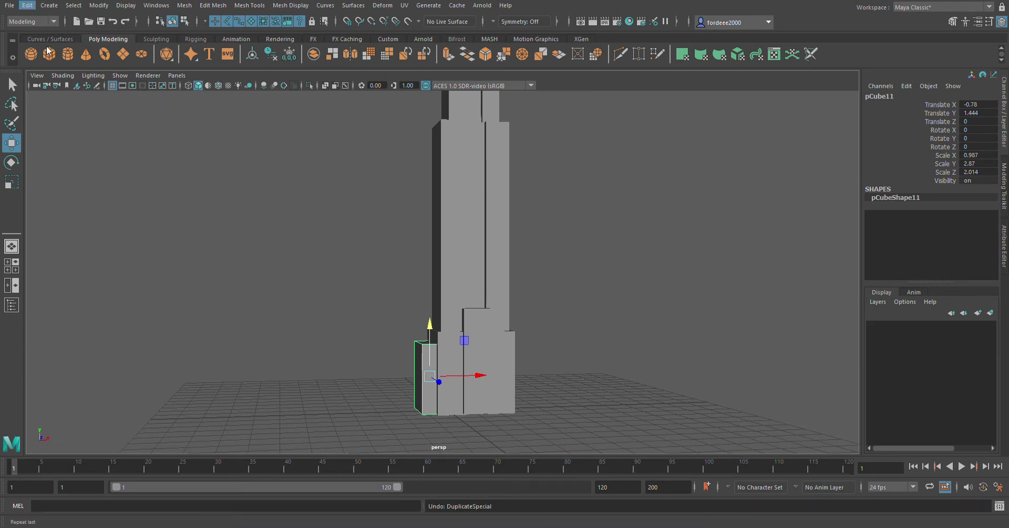
pyautogui.hotkey('ctrl', 'd')
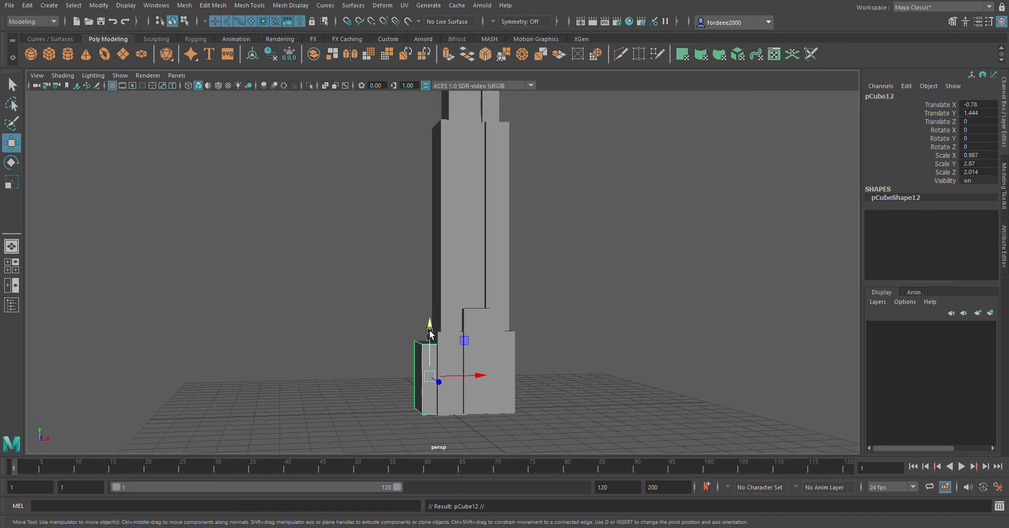
pyautogui.moveTo(489, 347)
pyautogui.keyDown('alt'); pyautogui.mouseDown()
pyautogui.moveTo(504, 371)
pyautogui.moveTo(586, 390)
pyautogui.moveTo(581, 364)
pyautogui.mouseUp(); pyautogui.keyUp('alt')
pyautogui.keyDown('alt'); pyautogui.moveTo(396, 279); pyautogui.dragTo(457, 311); pyautogui.keyUp('alt')
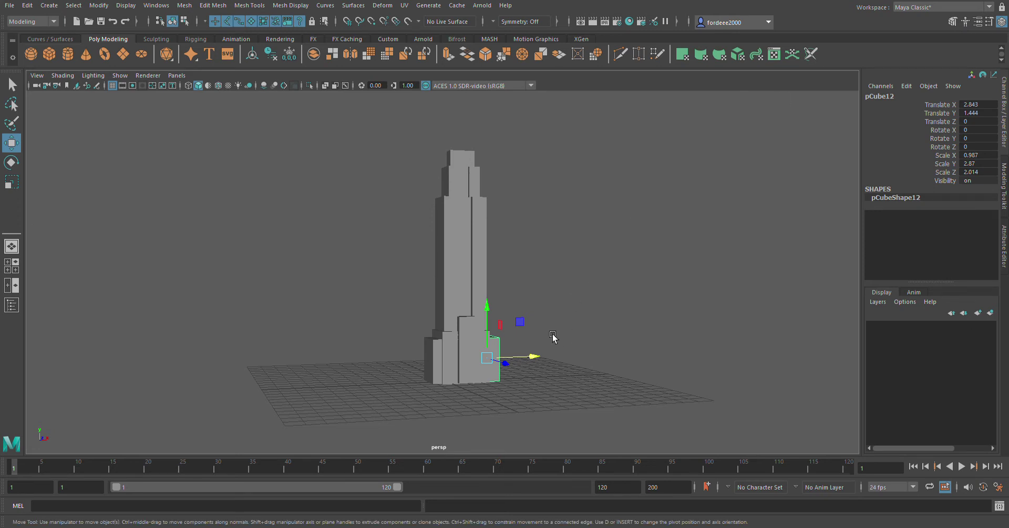
pyautogui.keyDown('alt'); pyautogui.moveTo(553, 336); pyautogui.dragTo(513, 362); pyautogui.keyUp('alt')
pyautogui.scroll(3, 557, 368)
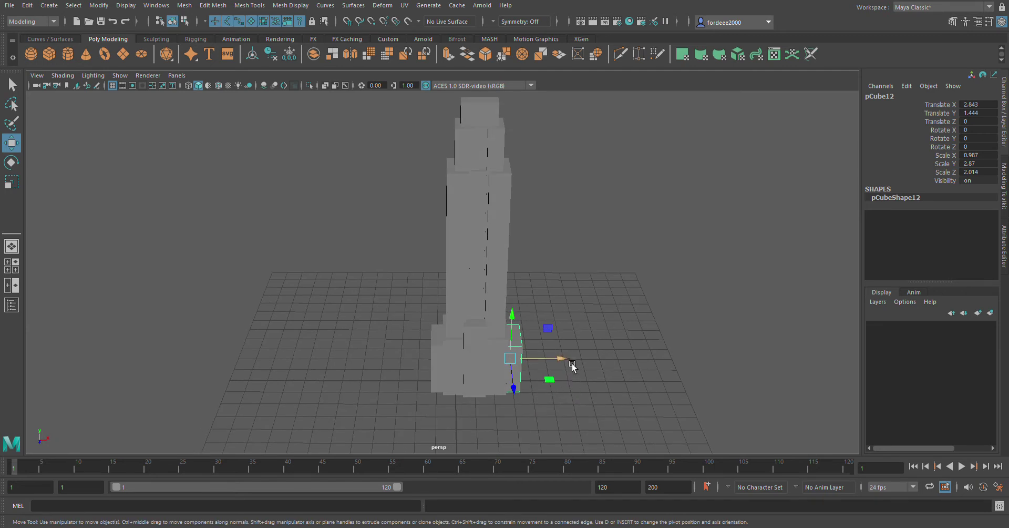
pyautogui.moveTo(573, 366); pyautogui.dragTo(552, 355)
pyautogui.keyDown('alt'); pyautogui.moveTo(552, 355); pyautogui.dragTo(502, 330, button='middle'); pyautogui.keyUp('alt')
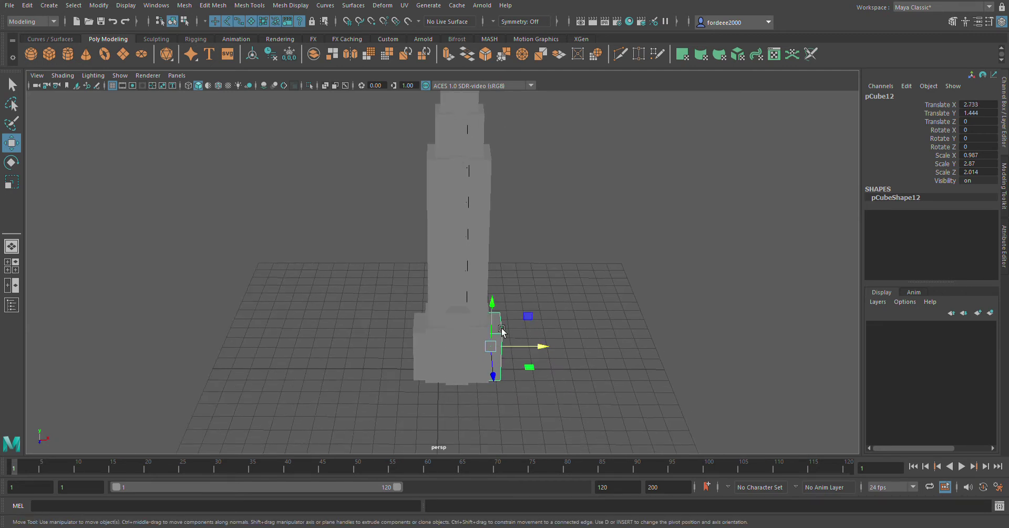
pyautogui.moveTo(502, 330)
pyautogui.keyDown('alt'); pyautogui.mouseDown()
pyautogui.moveTo(491, 288)
pyautogui.moveTo(509, 301)
pyautogui.mouseUp(); pyautogui.keyUp('alt')
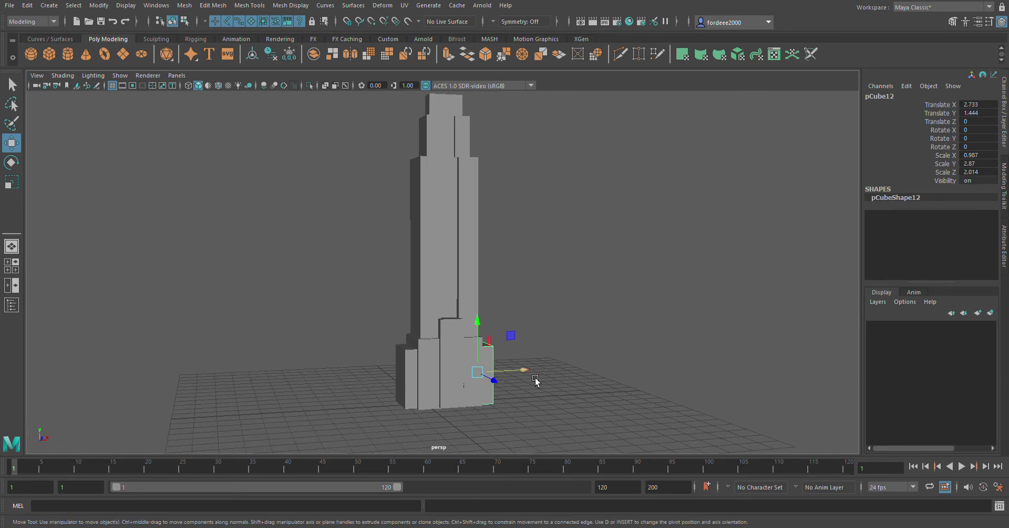
# - Select both the left and right base blocks
pyautogui.moveTo(536, 378)
pyautogui.keyDown('alt'); pyautogui.mouseDown()
pyautogui.moveTo(471, 382)
pyautogui.moveTo(474, 492)
pyautogui.mouseUp(); pyautogui.keyUp('alt')
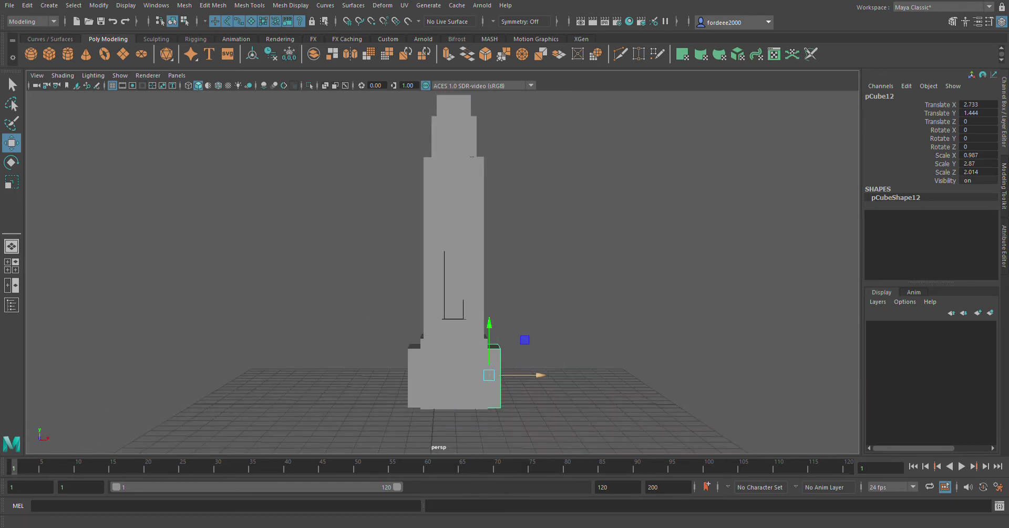
pyautogui.keyDown('alt'); pyautogui.moveTo(446, 366); pyautogui.dragTo(420, 357); pyautogui.keyUp('alt')
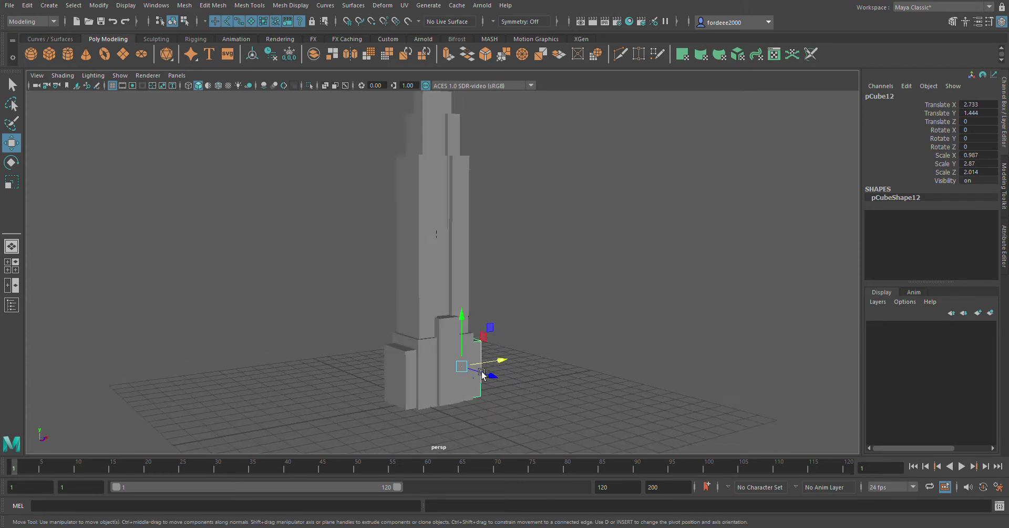
pyautogui.click(408, 366)
pyautogui.keyDown('alt'); pyautogui.moveTo(542, 357); pyautogui.dragTo(492, 368); pyautogui.keyUp('alt')
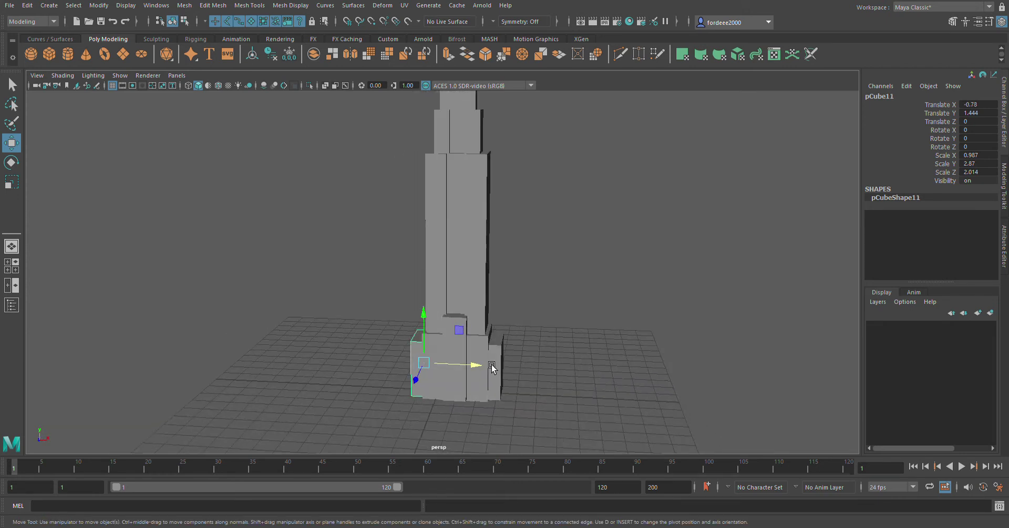
pyautogui.keyDown('shift'); pyautogui.click(498, 354); pyautogui.keyUp('shift')
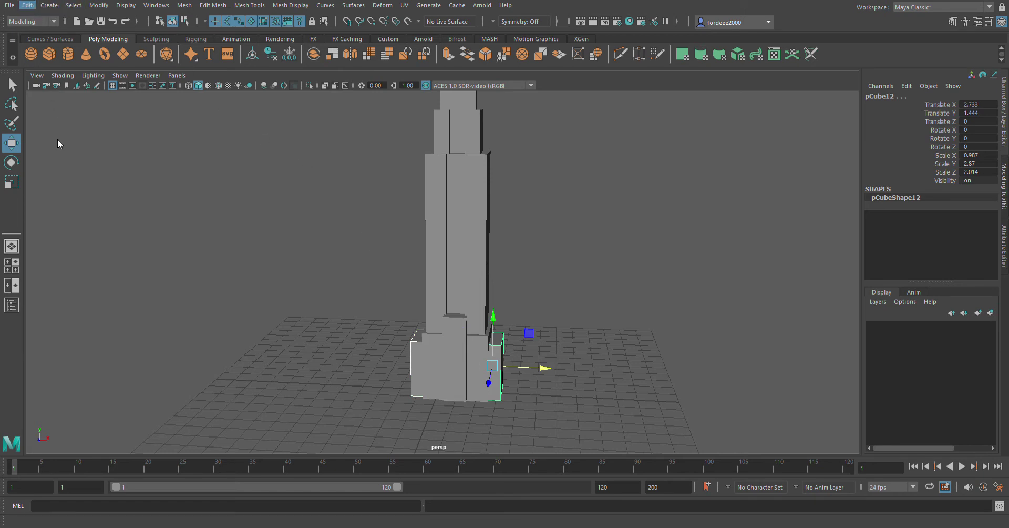
# - Duplicate both base blocks, raise the copies and scale them to X 0.455, Z 1.602
pyautogui.hotkey('ctrl', 'd')
pyautogui.moveTo(502, 319); pyautogui.dragTo(502, 306)
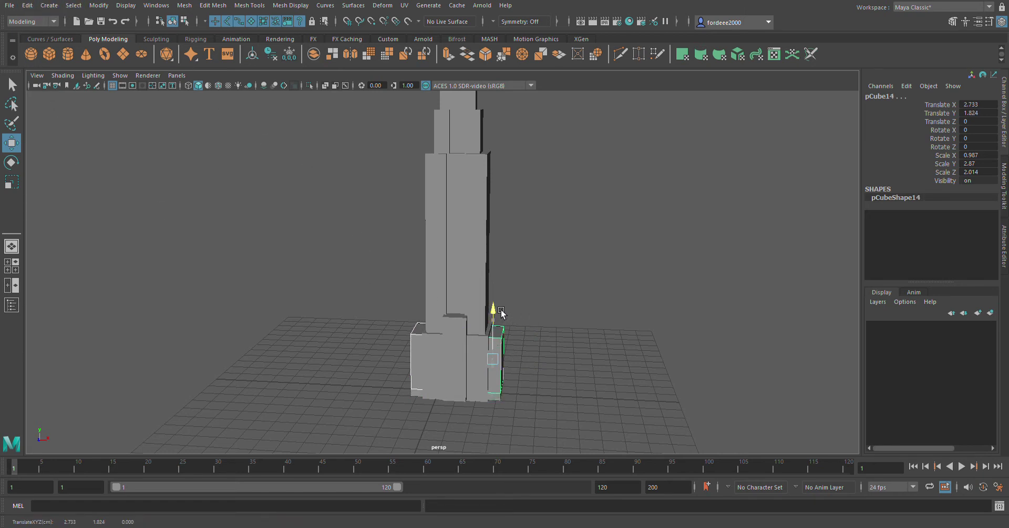
pyautogui.click(12, 185)
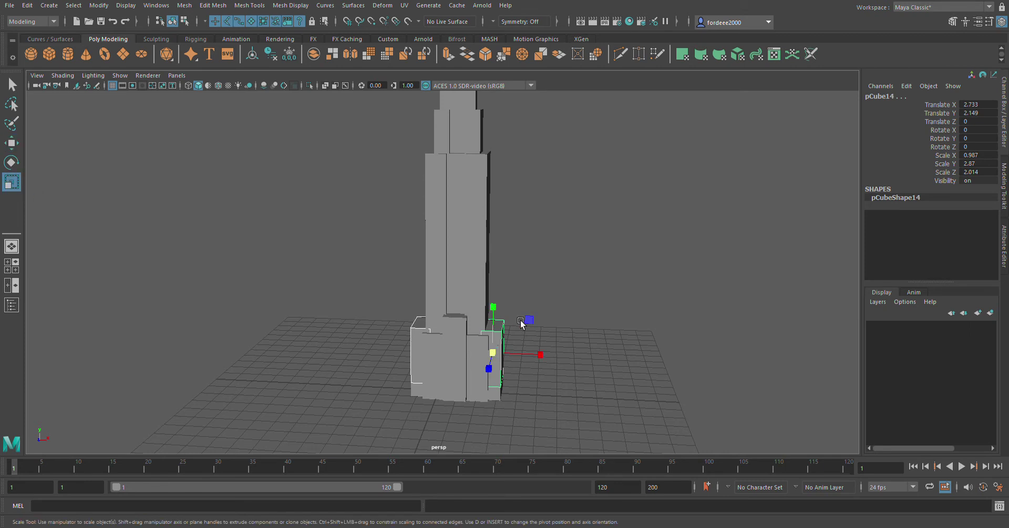
pyautogui.moveTo(548, 352); pyautogui.dragTo(531, 356)
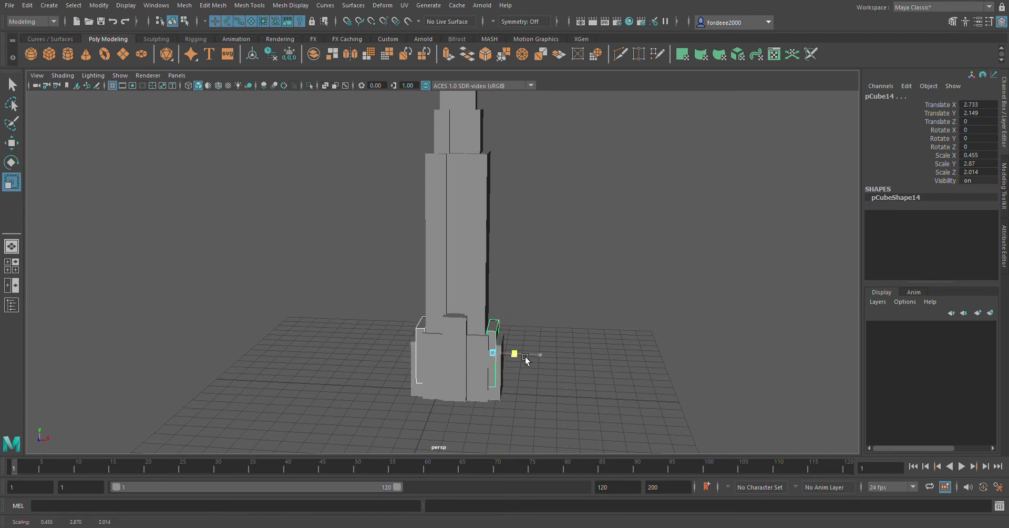
pyautogui.keyDown('alt'); pyautogui.moveTo(478, 210); pyautogui.dragTo(626, 359, button='right'); pyautogui.keyUp('alt')
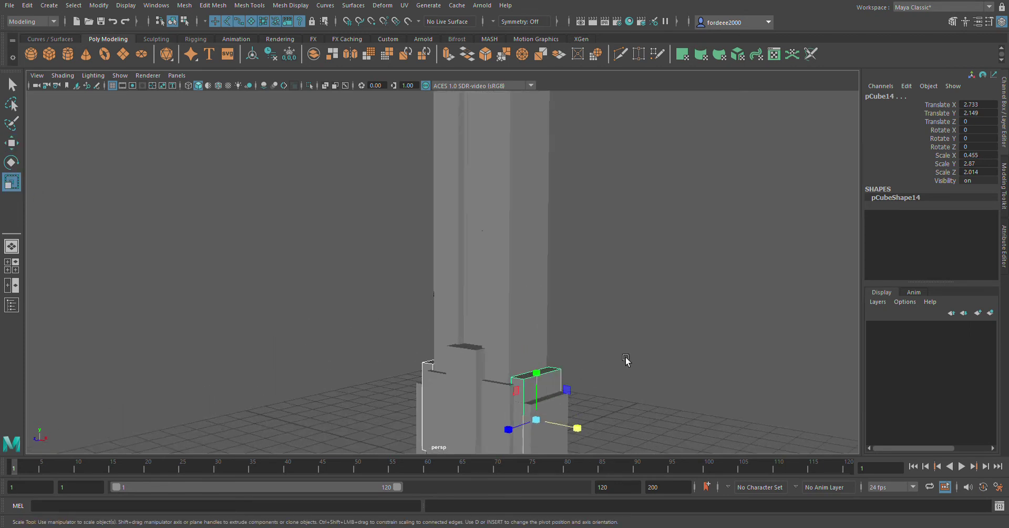
pyautogui.moveTo(626, 359)
pyautogui.keyDown('alt'); pyautogui.mouseDown()
pyautogui.moveTo(448, 383)
pyautogui.moveTo(462, 392)
pyautogui.moveTo(450, 386)
pyautogui.moveTo(487, 313)
pyautogui.moveTo(603, 321)
pyautogui.mouseUp(); pyautogui.keyUp('alt')
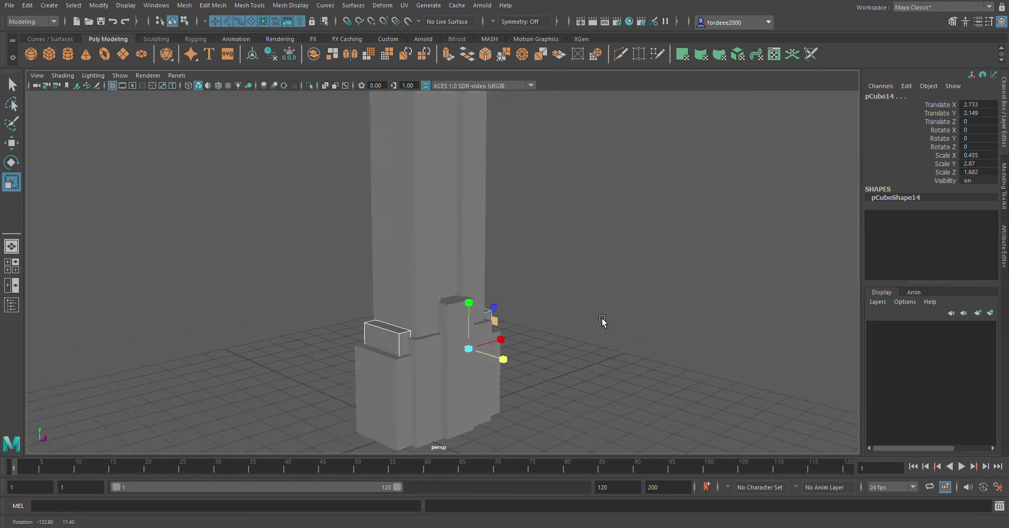
# - Raise the slim blocks to Translate Y 2.65 and nudge each inward along X
pyautogui.press('w')
pyautogui.moveTo(478, 308)
pyautogui.mouseDown()
pyautogui.moveTo(470, 293)
pyautogui.moveTo(484, 290)
pyautogui.moveTo(471, 333)
pyautogui.moveTo(439, 330)
pyautogui.mouseUp()
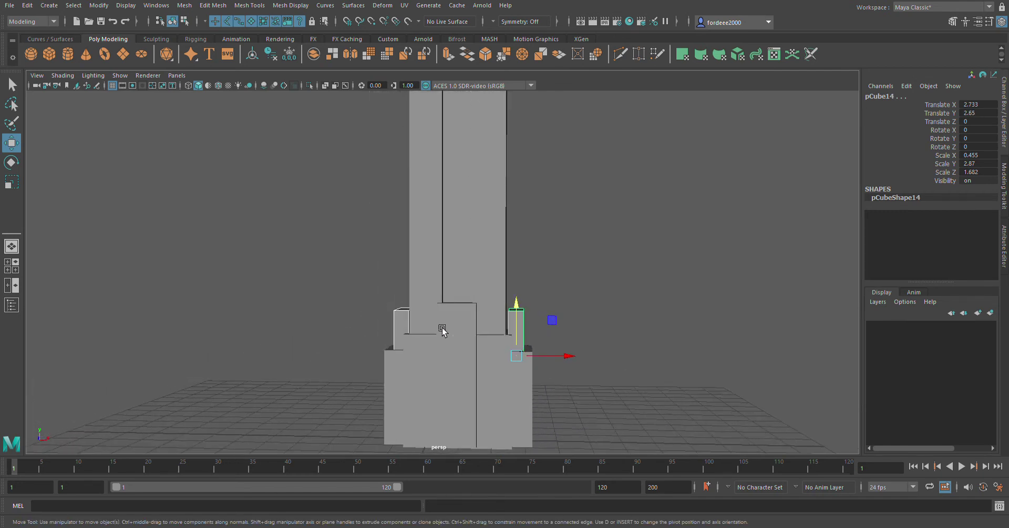
pyautogui.click(536, 322)
pyautogui.click(521, 328)
pyautogui.moveTo(578, 360); pyautogui.dragTo(572, 359)
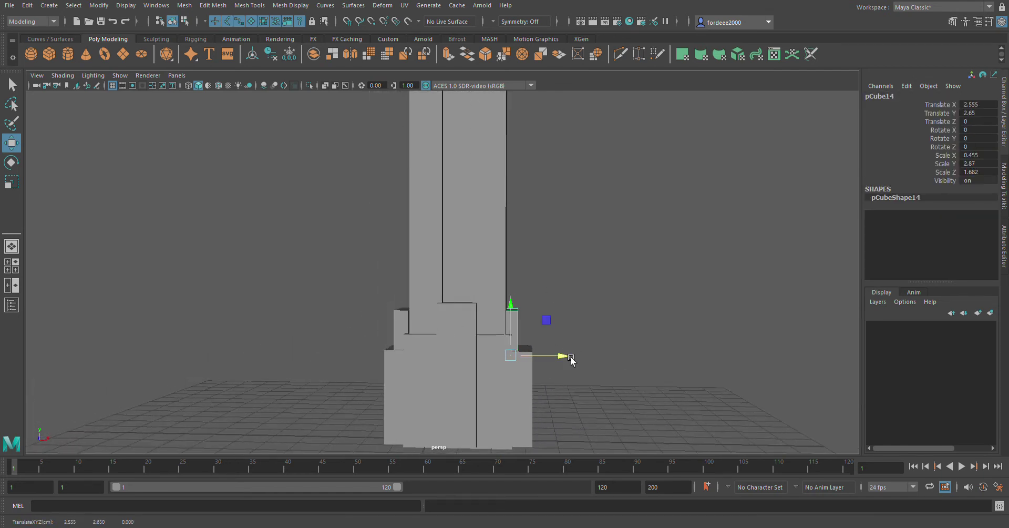
pyautogui.click(406, 323)
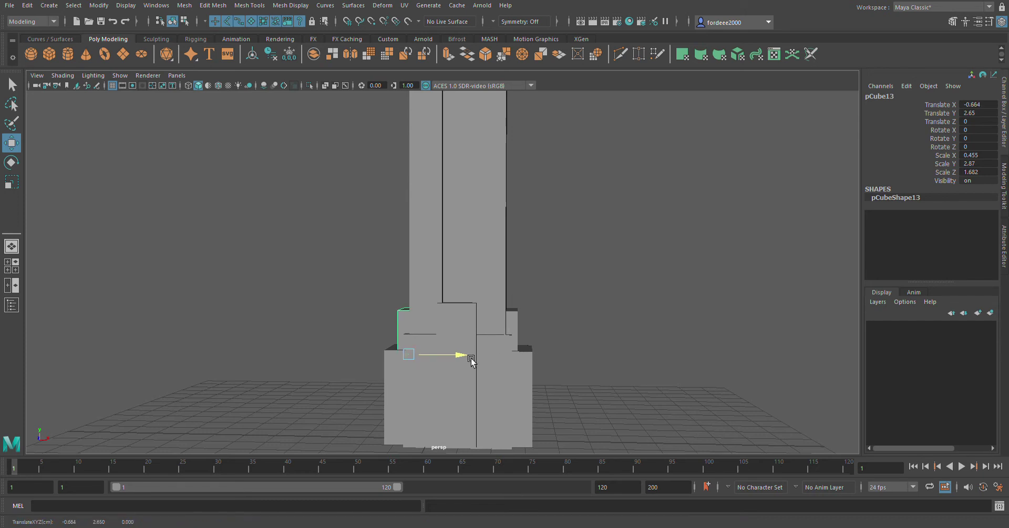
pyautogui.scroll(-5, 410, 259)
pyautogui.keyDown('alt'); pyautogui.moveTo(416, 361); pyautogui.dragTo(593, 270); pyautogui.keyUp('alt')
# - Select the top block of the tower and raise it upward
pyautogui.click(578, 269)
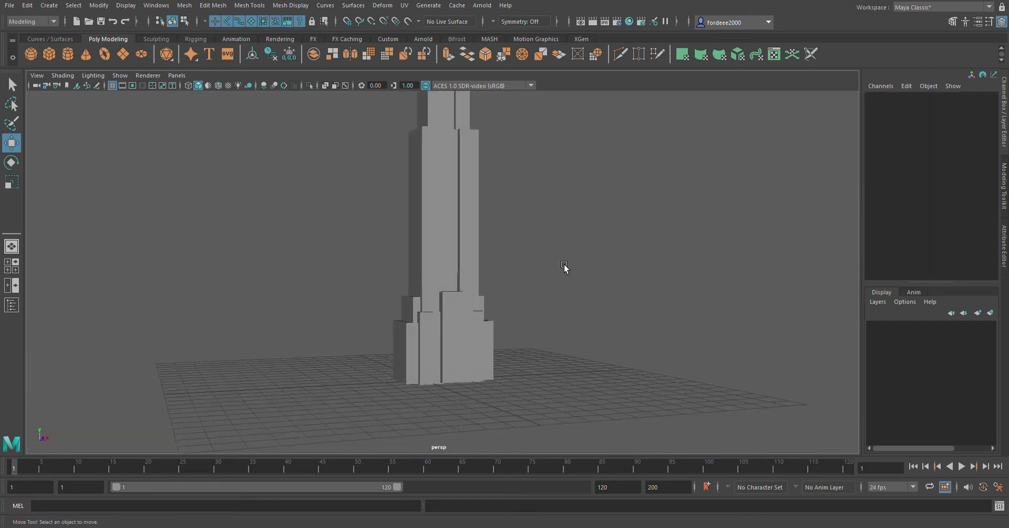
pyautogui.scroll(-5, 552, 245)
pyautogui.keyDown('alt'); pyautogui.moveTo(552, 245); pyautogui.dragTo(556, 293, button='middle'); pyautogui.keyUp('alt')
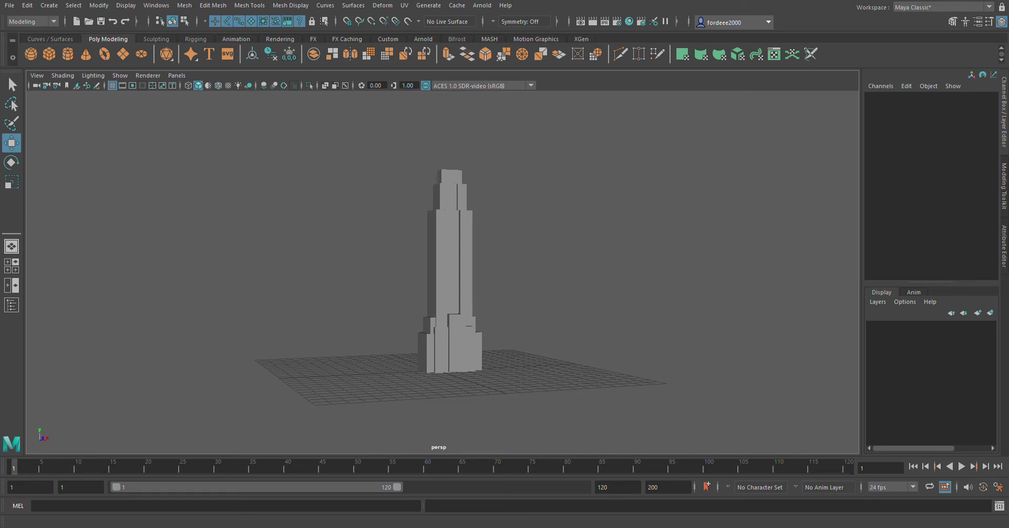
pyautogui.moveTo(498, 239)
pyautogui.keyDown('alt'); pyautogui.mouseDown()
pyautogui.moveTo(512, 301)
pyautogui.moveTo(414, 286)
pyautogui.moveTo(512, 277)
pyautogui.moveTo(500, 320)
pyautogui.mouseUp(); pyautogui.keyUp('alt')
pyautogui.scroll(5, 500, 320)
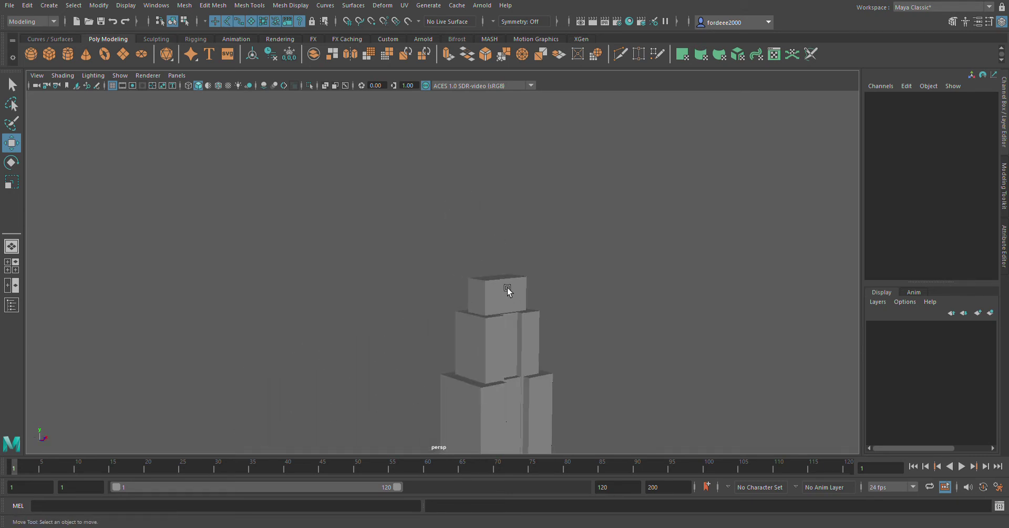
pyautogui.click(508, 290)
pyautogui.scroll(-2, 499, 284)
pyautogui.scroll(-1, 493, 275)
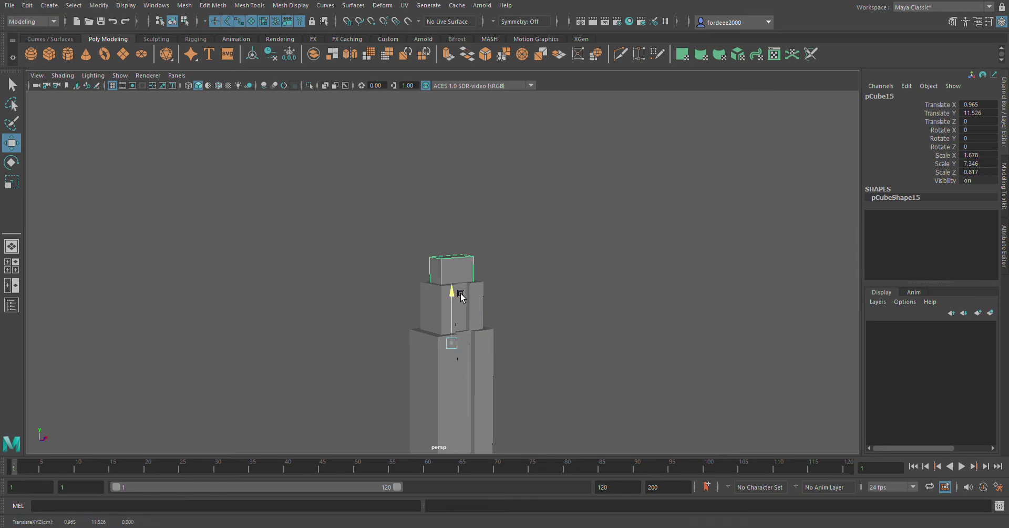
pyautogui.moveTo(461, 297)
pyautogui.mouseDown()
pyautogui.moveTo(446, 187)
pyautogui.moveTo(487, 273)
pyautogui.moveTo(452, 294)
pyautogui.mouseUp()
pyautogui.scroll(-2, 449, 178)
# - Shrink the new top block uniformly and seat it onto the tower top
pyautogui.click(11, 182)
pyautogui.click(12, 143)
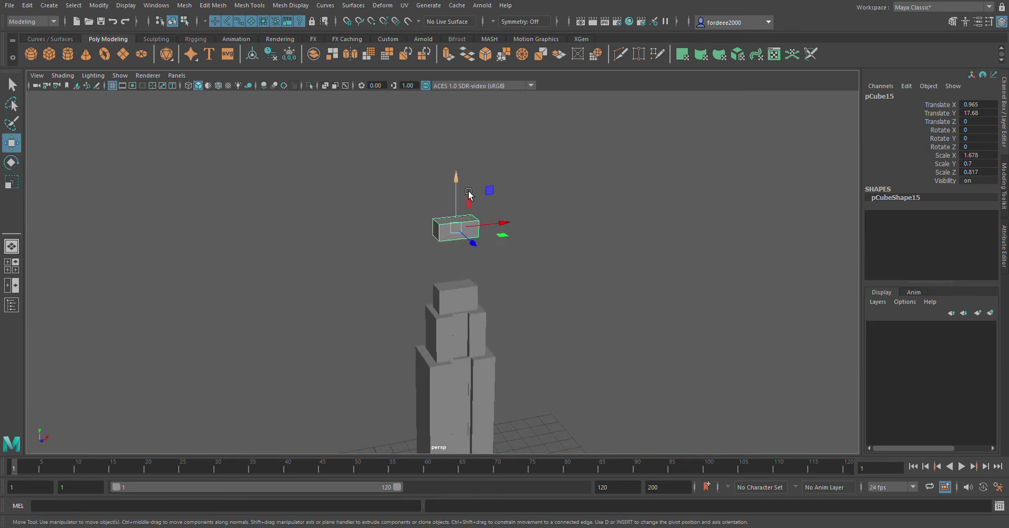
pyautogui.moveTo(469, 194); pyautogui.dragTo(469, 239)
pyautogui.scroll(1, 65, 252)
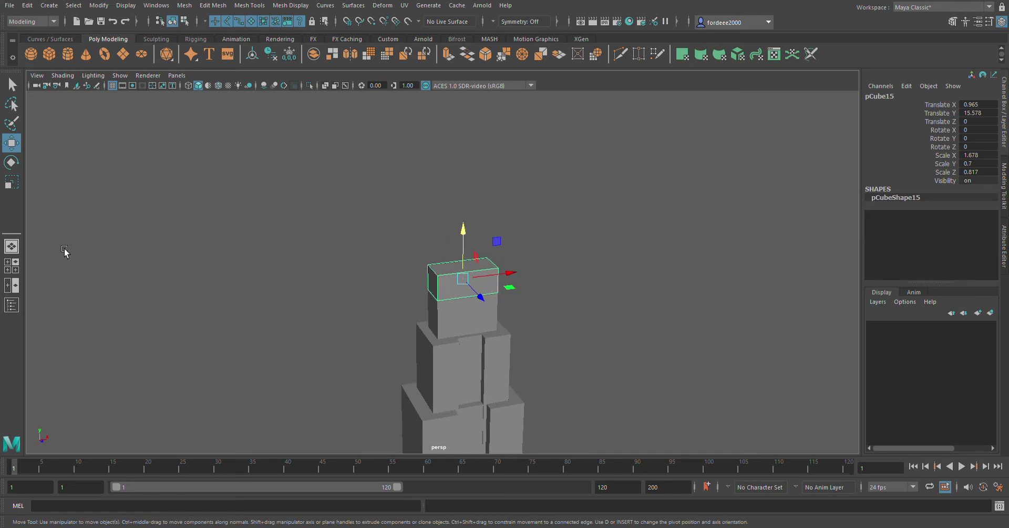
pyautogui.press('r')
pyautogui.moveTo(478, 281); pyautogui.dragTo(463, 279)
pyautogui.press('w')
pyautogui.moveTo(478, 220)
pyautogui.mouseDown()
pyautogui.moveTo(476, 247)
pyautogui.moveTo(558, 273)
pyautogui.moveTo(552, 310)
pyautogui.mouseUp()
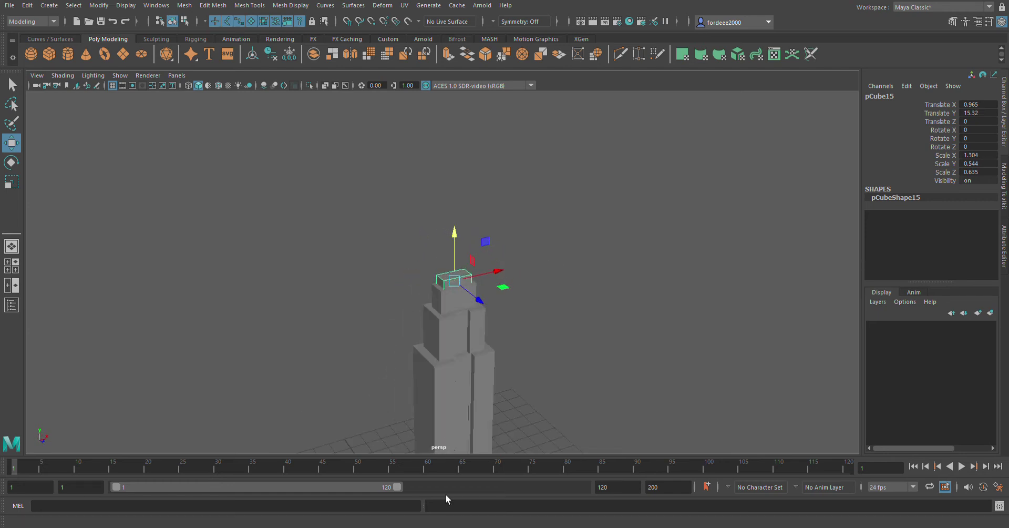
pyautogui.scroll(3, 51, 245)
pyautogui.click(13, 187)
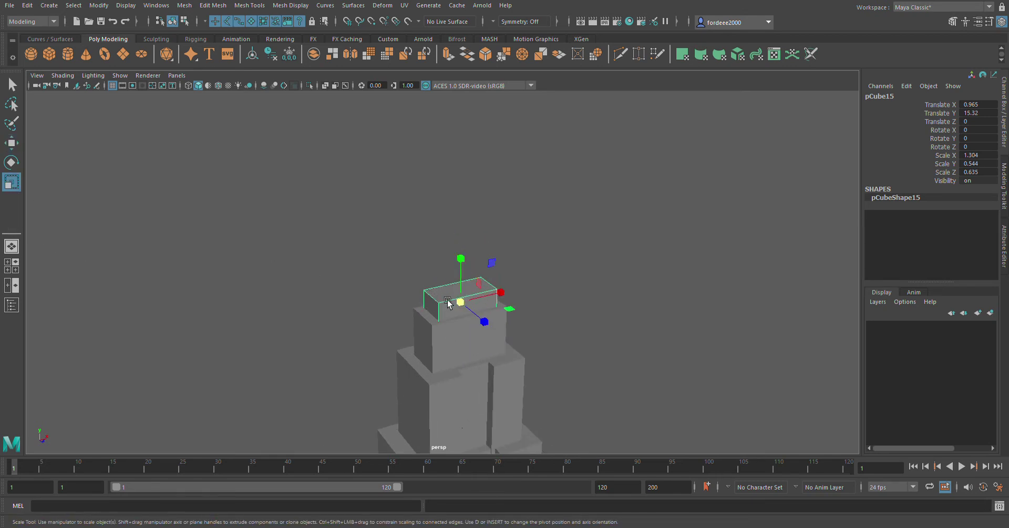
pyautogui.moveTo(461, 302); pyautogui.dragTo(40, 155)
pyautogui.press('w')
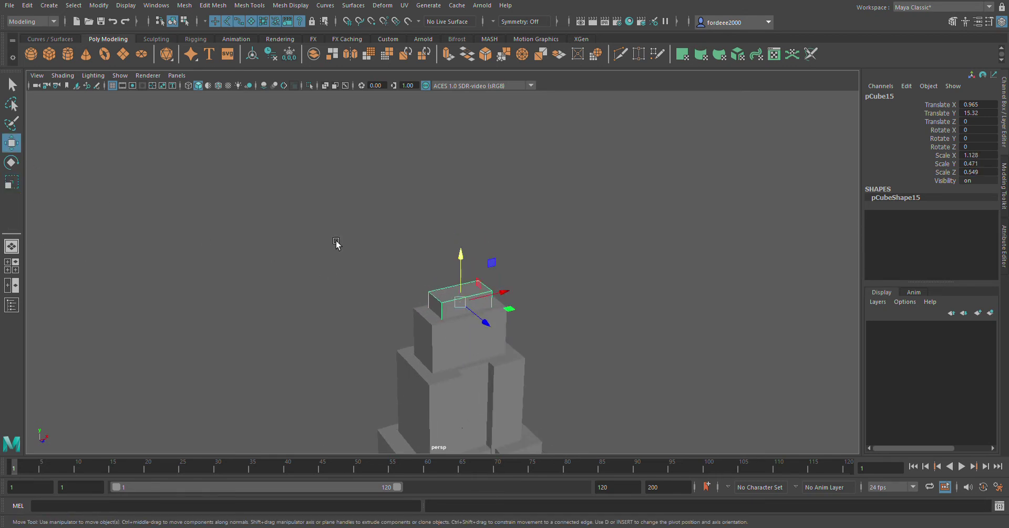
pyautogui.moveTo(477, 263); pyautogui.dragTo(417, 271)
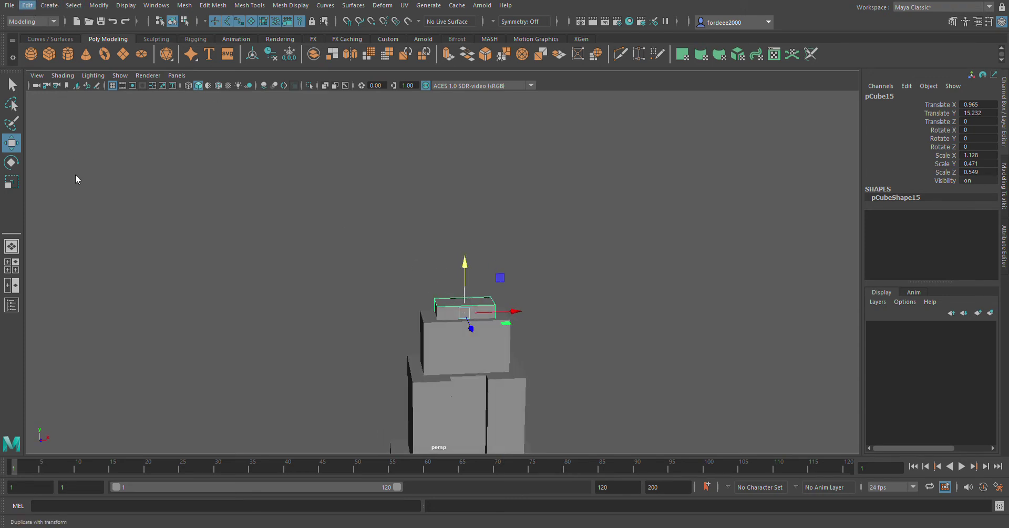
# - Duplicate the top block, raise the copy and shrink it into a smaller tier
pyautogui.hotkey('ctrl', 'd')
pyautogui.moveTo(481, 271); pyautogui.dragTo(480, 251)
pyautogui.press('r')
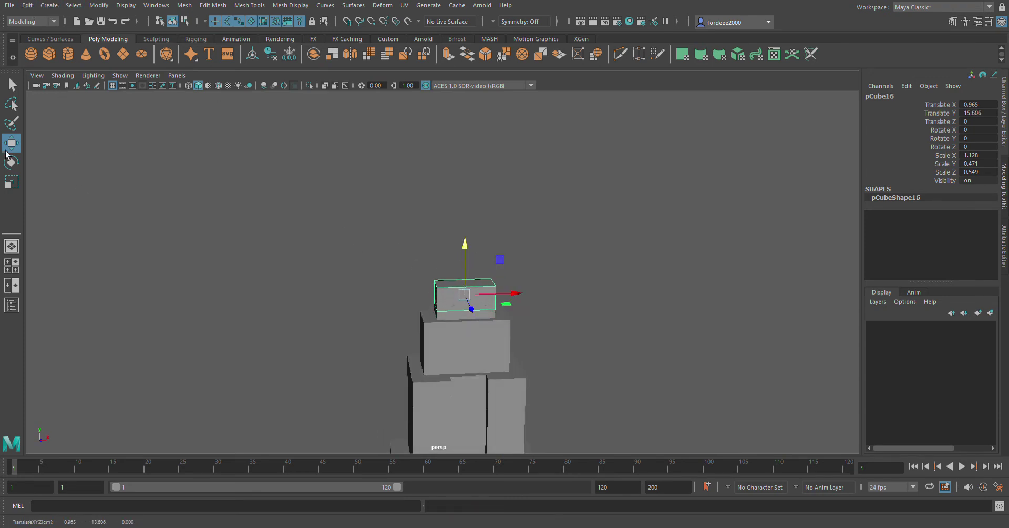
pyautogui.moveTo(465, 295); pyautogui.dragTo(456, 295)
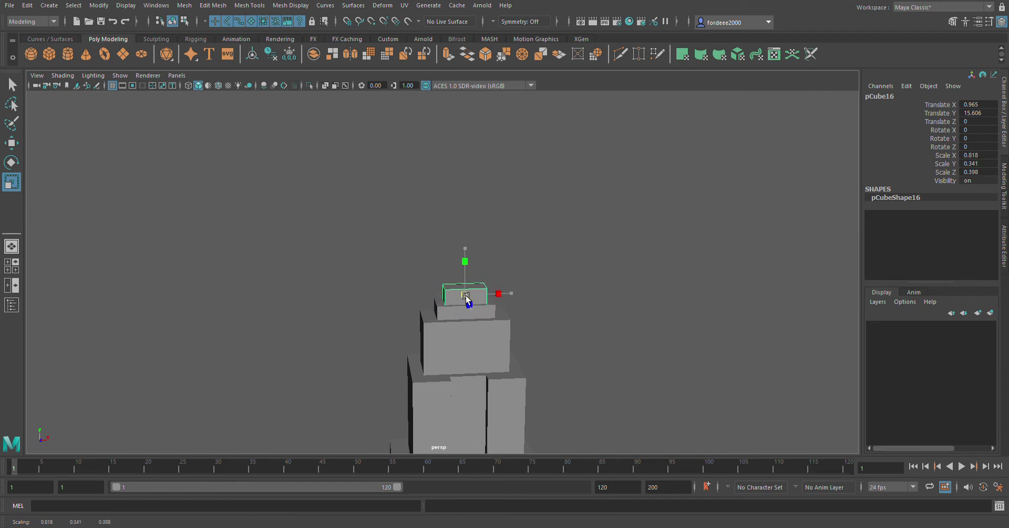
pyautogui.click(12, 143)
pyautogui.moveTo(159, 193)
pyautogui.keyDown('alt'); pyautogui.mouseDown()
pyautogui.moveTo(356, 218)
pyautogui.moveTo(439, 291)
pyautogui.mouseUp(); pyautogui.keyUp('alt')
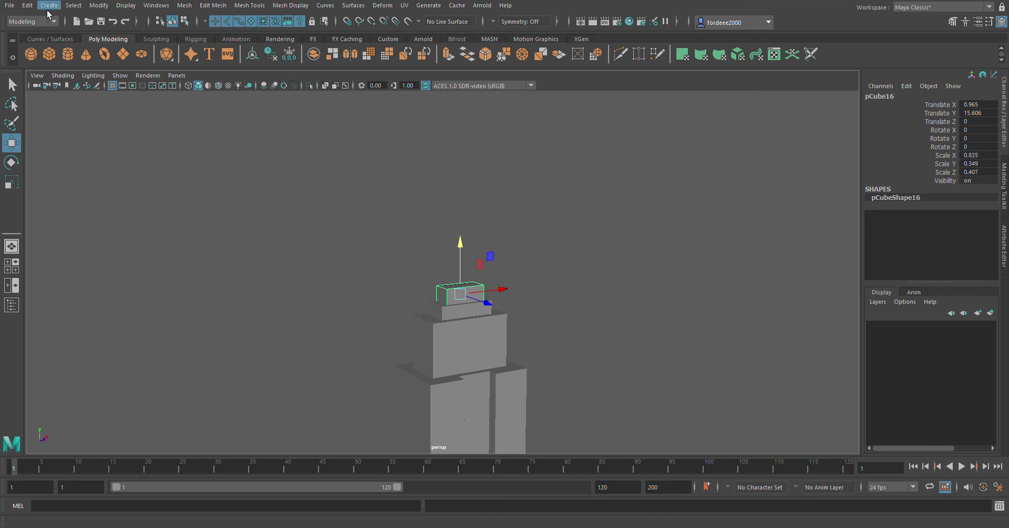
# - Duplicate the smallest tier with Edit > Duplicate, raise it slightly and shrink it as the cap
pyautogui.click(30, 11)
pyautogui.click(71, 160)
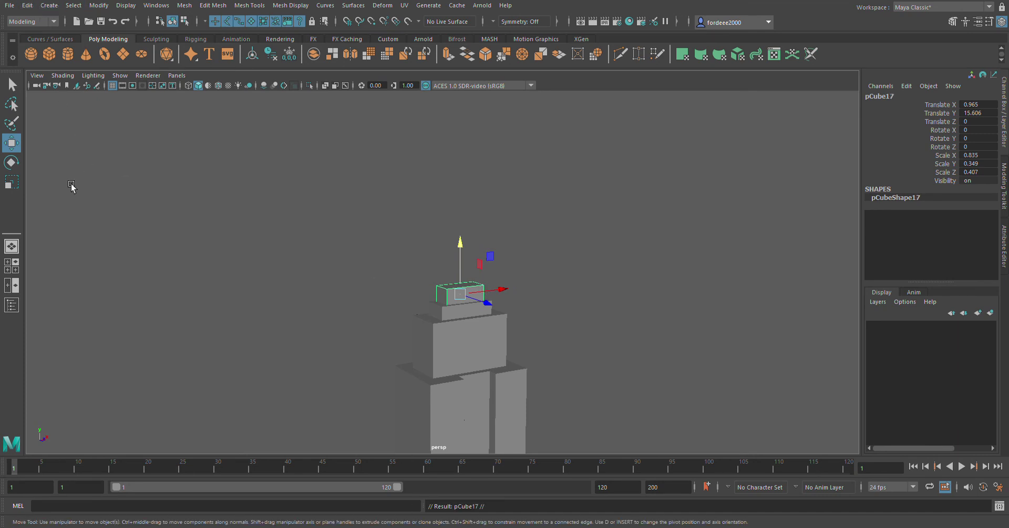
pyautogui.moveTo(461, 257); pyautogui.dragTo(462, 244)
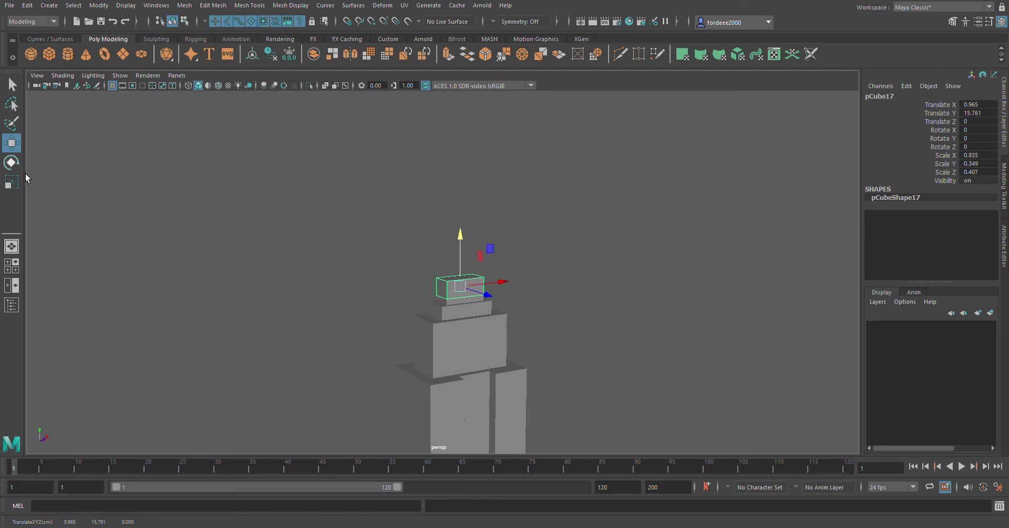
pyautogui.click(11, 181)
pyautogui.moveTo(470, 289)
pyautogui.mouseDown()
pyautogui.moveTo(531, 329)
pyautogui.moveTo(480, 250)
pyautogui.moveTo(489, 225)
pyautogui.mouseUp()
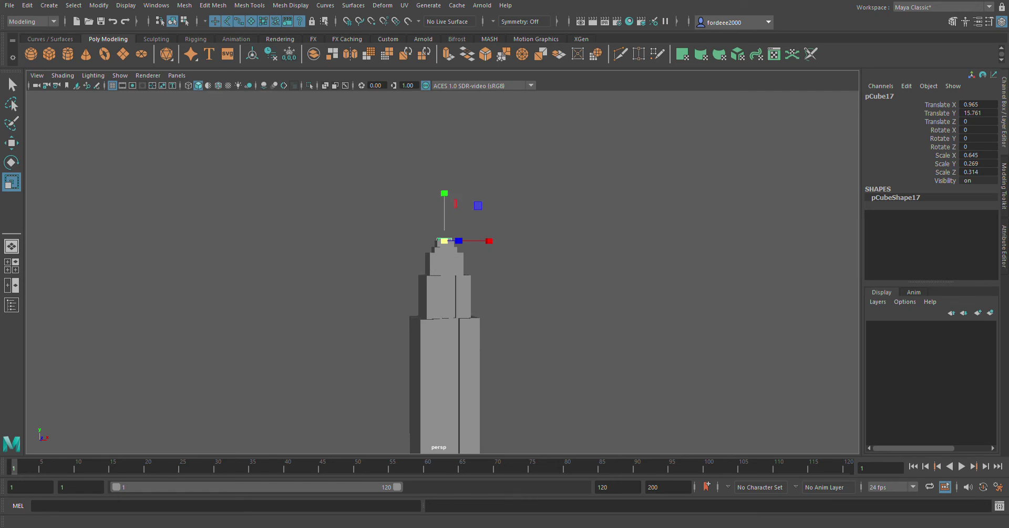
pyautogui.moveTo(434, 190)
pyautogui.keyDown('alt'); pyautogui.mouseDown()
pyautogui.moveTo(534, 284)
pyautogui.moveTo(563, 275)
pyautogui.moveTo(349, 219)
pyautogui.mouseUp(); pyautogui.keyUp('alt')
pyautogui.click(392, 236)
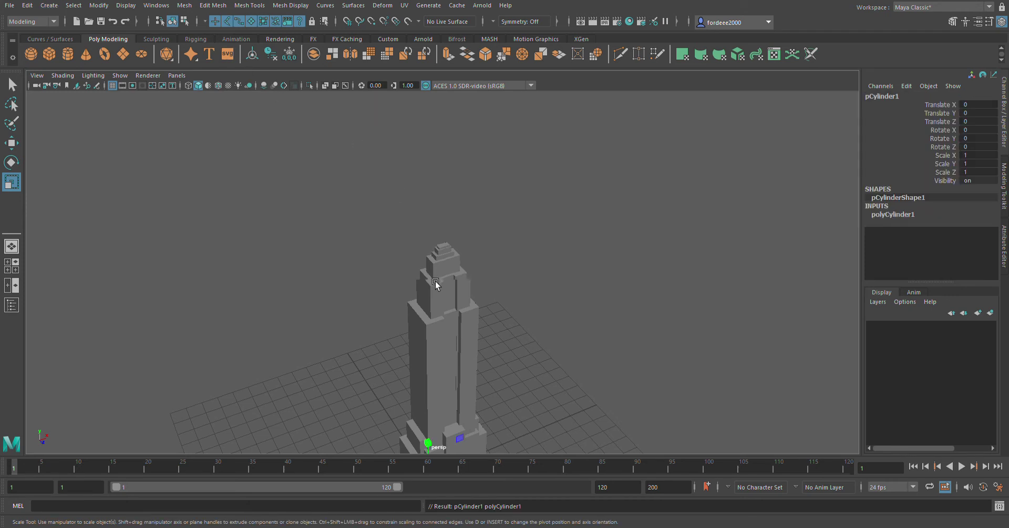
pyautogui.scroll(-2, 416, 410)
# - Lift the cylinder over the tower, shrink it and stretch it taller
pyautogui.press('w')
pyautogui.moveTo(431, 397)
pyautogui.mouseDown()
pyautogui.moveTo(459, 187)
pyautogui.moveTo(425, 235)
pyautogui.mouseUp()
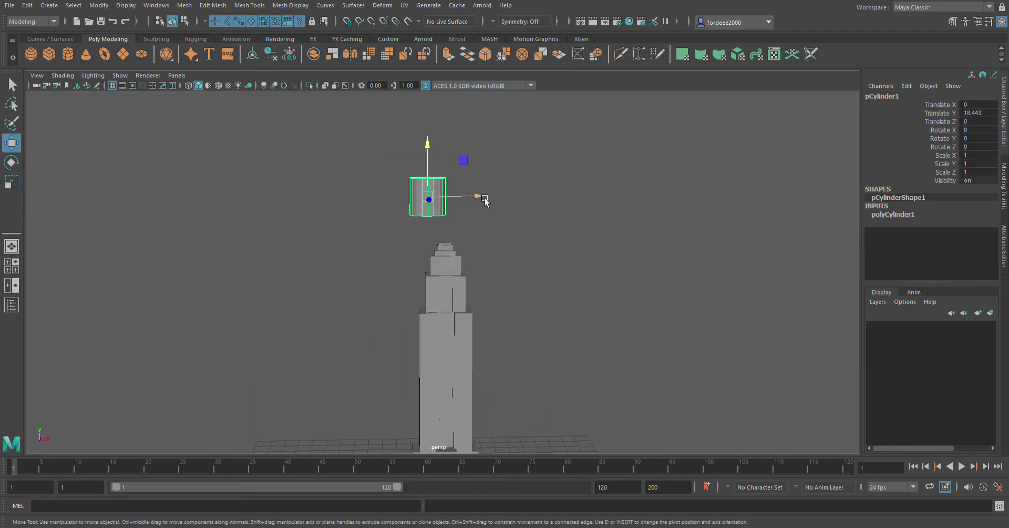
pyautogui.moveTo(481, 196)
pyautogui.mouseDown()
pyautogui.moveTo(500, 205)
pyautogui.moveTo(451, 244)
pyautogui.moveTo(576, 236)
pyautogui.mouseUp()
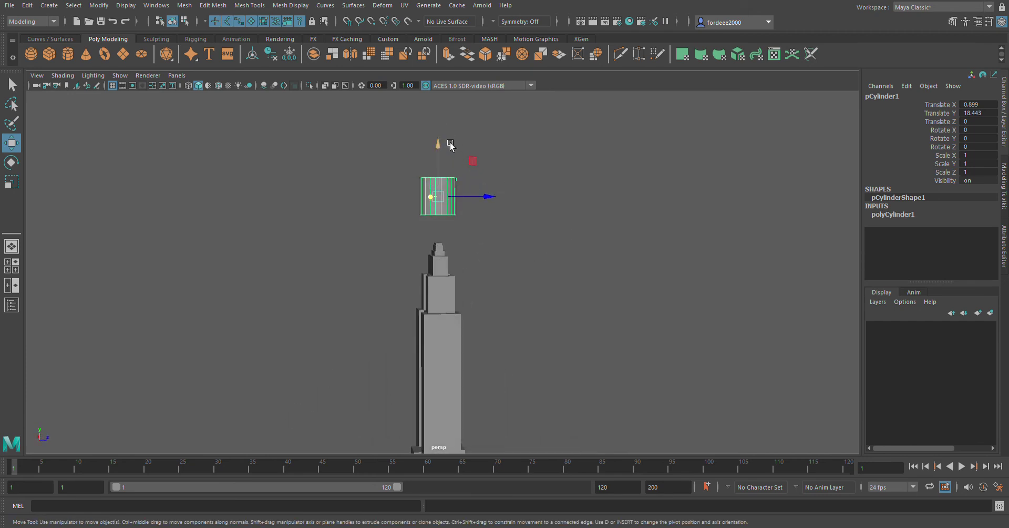
pyautogui.moveTo(441, 145); pyautogui.dragTo(442, 164)
pyautogui.click(17, 184)
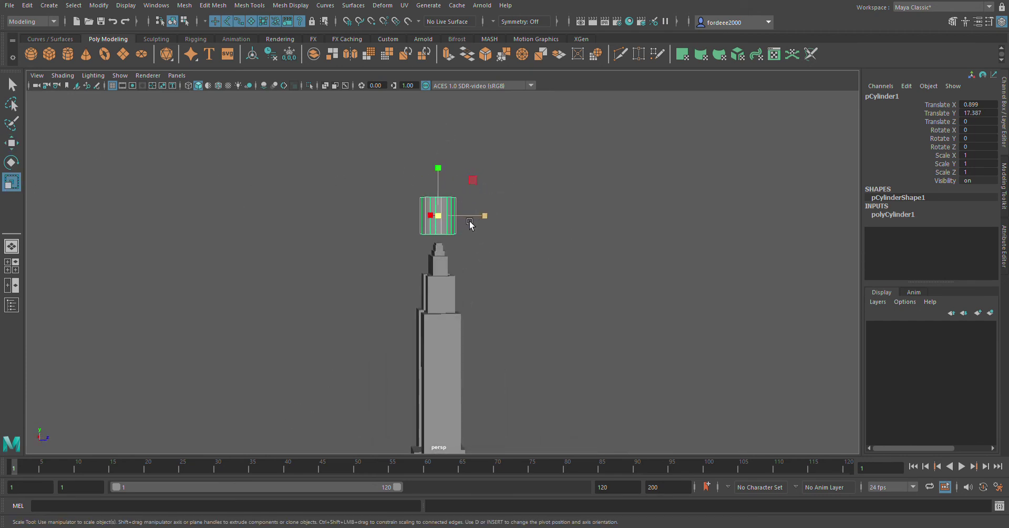
pyautogui.moveTo(437, 216); pyautogui.dragTo(426, 226)
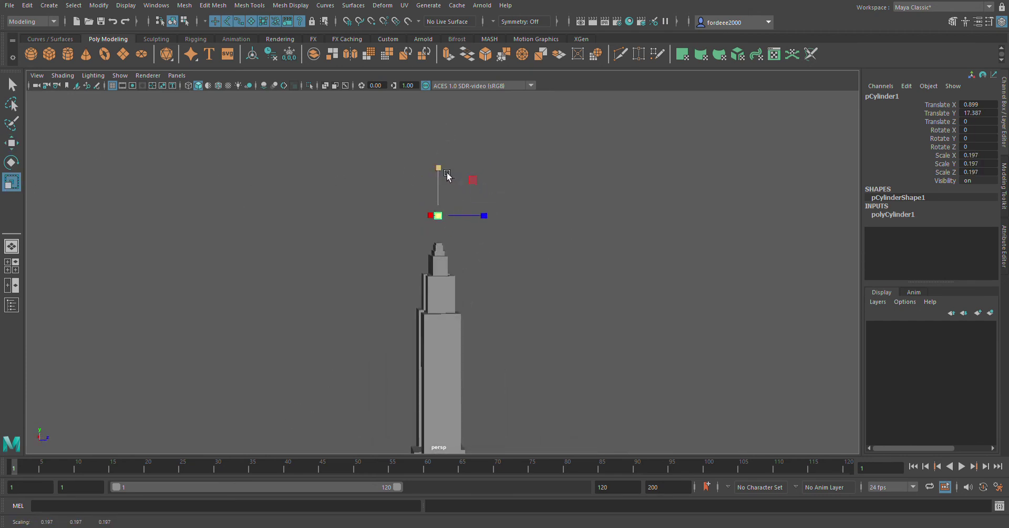
pyautogui.moveTo(447, 172); pyautogui.dragTo(446, 95)
pyautogui.moveTo(446, 158)
pyautogui.keyDown('alt'); pyautogui.mouseDown()
pyautogui.moveTo(439, 292)
pyautogui.moveTo(419, 262)
pyautogui.mouseUp(); pyautogui.keyUp('alt')
pyautogui.moveTo(413, 239)
pyautogui.mouseDown(button='middle')
pyautogui.moveTo(415, 229)
pyautogui.moveTo(418, 244)
pyautogui.mouseUp(button='middle')
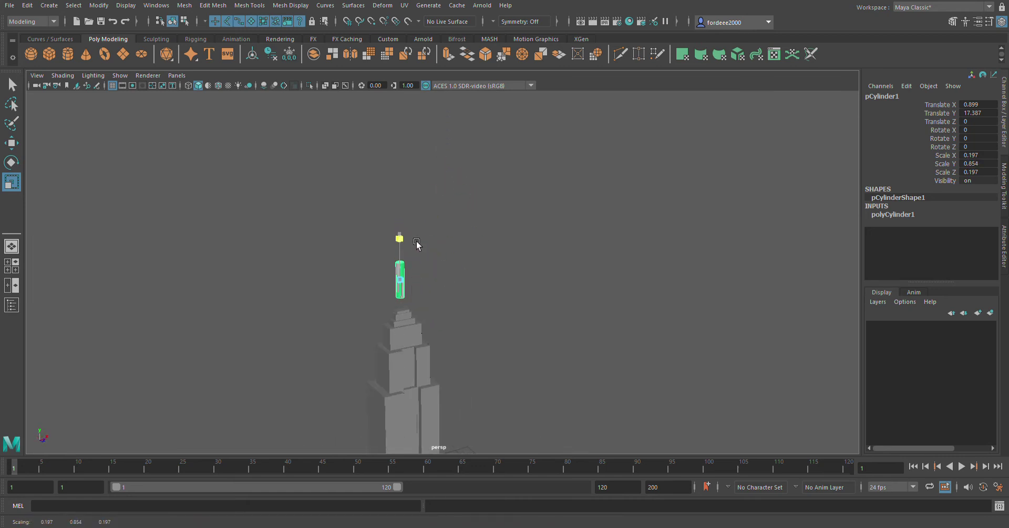
# - Centre the cylinder on the top tier at X 0.965, Y 16.462, scaled 0.143 × 0.619 × 0.143
pyautogui.press('w')
pyautogui.keyDown('alt'); pyautogui.moveTo(417, 244); pyautogui.dragTo(369, 282); pyautogui.keyUp('alt')
pyautogui.moveTo(398, 234); pyautogui.dragTo(401, 342)
pyautogui.moveTo(436, 298); pyautogui.dragTo(494, 306)
pyautogui.click(8, 184)
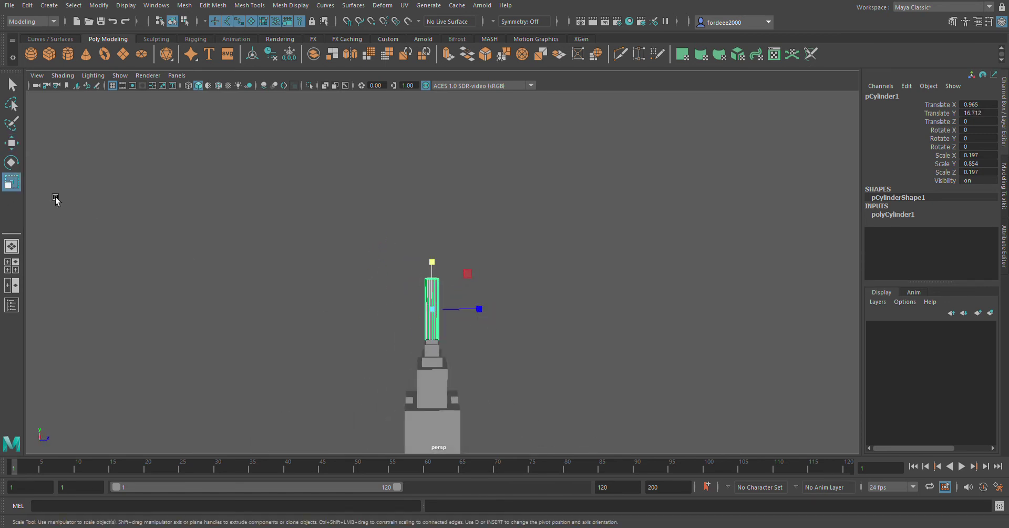
pyautogui.moveTo(57, 198)
pyautogui.keyDown('alt'); pyautogui.mouseDown()
pyautogui.moveTo(424, 337)
pyautogui.moveTo(387, 309)
pyautogui.mouseUp(); pyautogui.keyUp('alt')
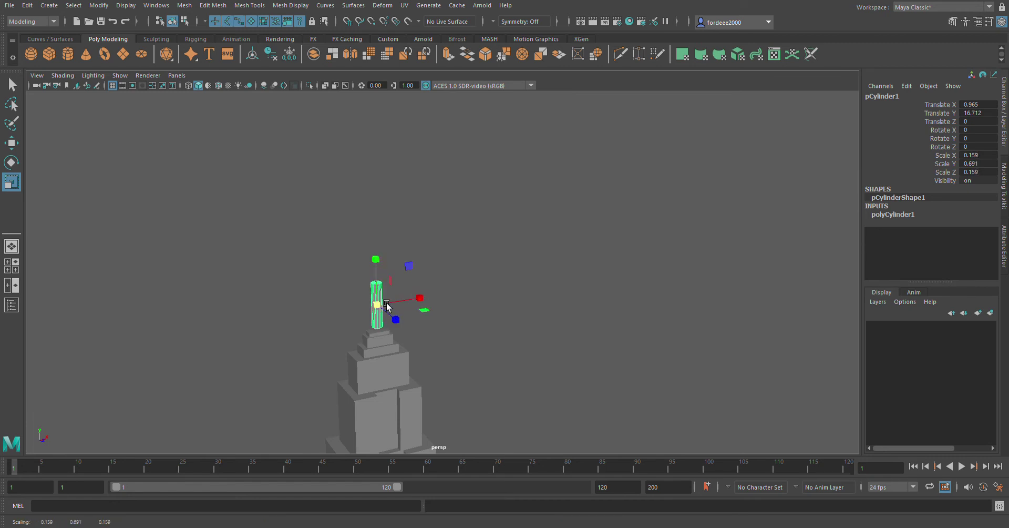
pyautogui.press('w')
pyautogui.moveTo(385, 263); pyautogui.dragTo(386, 268)
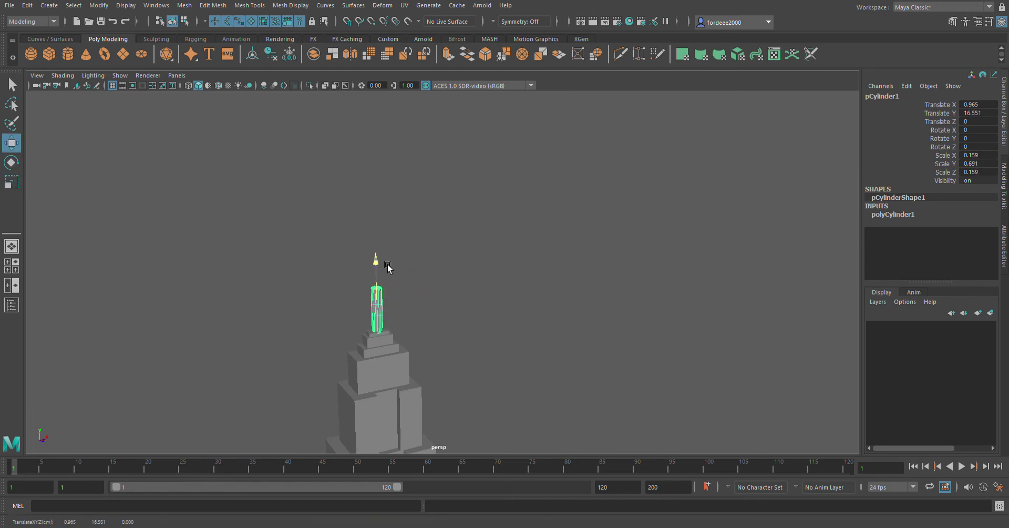
pyautogui.keyDown('alt'); pyautogui.moveTo(394, 322); pyautogui.dragTo(473, 363); pyautogui.keyUp('alt')
pyautogui.click(19, 187)
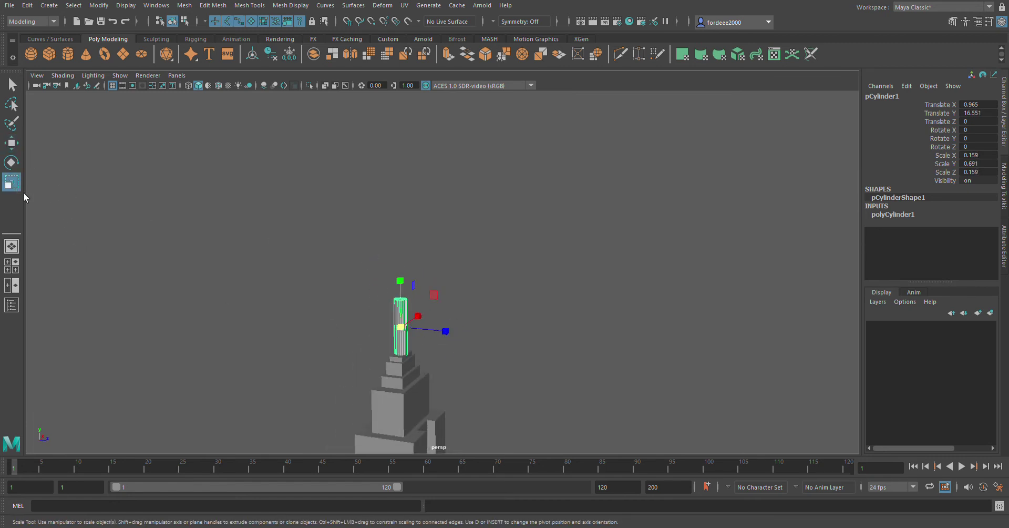
pyautogui.moveTo(421, 335); pyautogui.dragTo(411, 330)
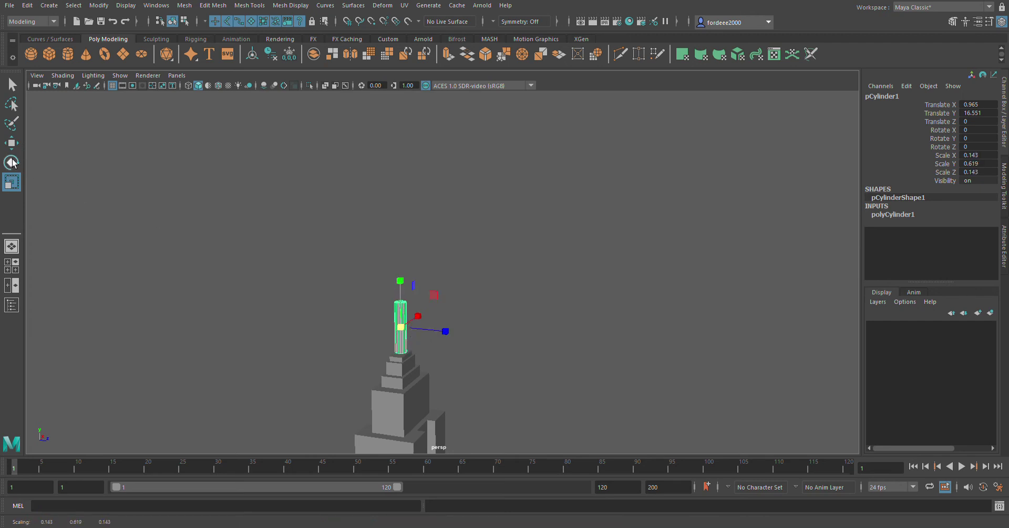
pyautogui.press('w')
pyautogui.moveTo(408, 285)
pyautogui.mouseDown()
pyautogui.moveTo(401, 282)
pyautogui.moveTo(587, 334)
pyautogui.moveTo(521, 376)
pyautogui.moveTo(358, 378)
pyautogui.moveTo(362, 248)
pyautogui.moveTo(366, 265)
pyautogui.mouseUp()
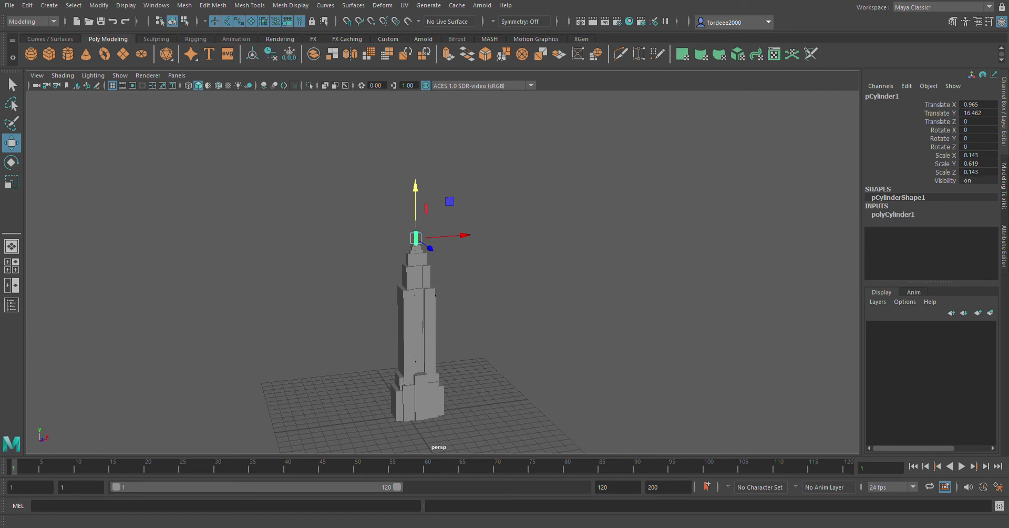
# - Zoom out to a level front view and duplicate the spire cylinder
pyautogui.scroll(2, 466, 299)
pyautogui.scroll(2, 466, 298)
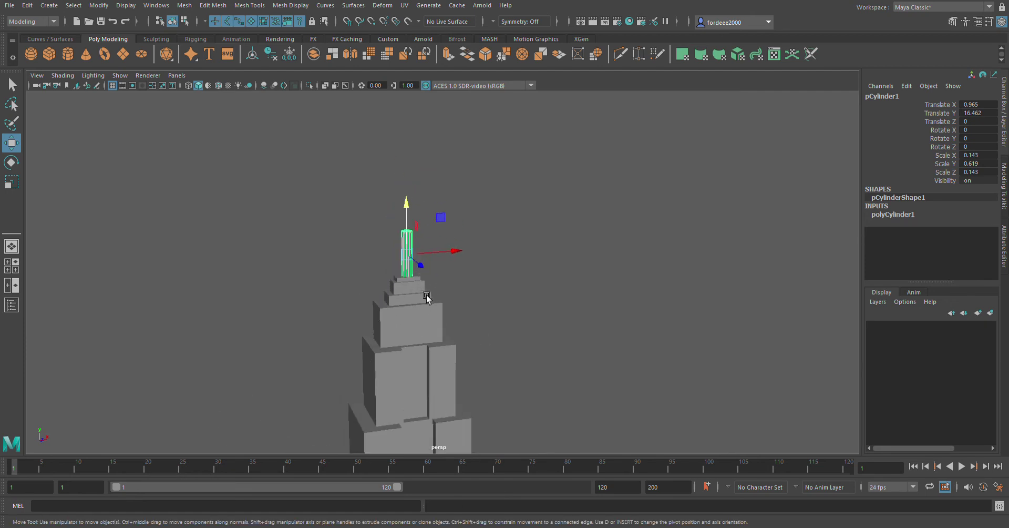
pyautogui.scroll(2, 467, 299)
pyautogui.scroll(1, 473, 292)
pyautogui.scroll(1, 446, 323)
pyautogui.scroll(1, 473, 311)
pyautogui.scroll(2, 473, 311)
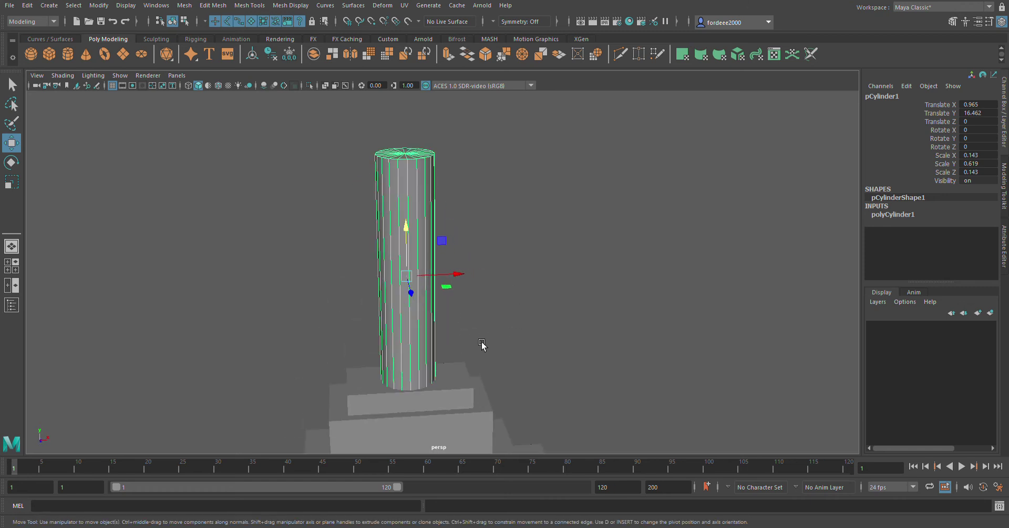
pyautogui.moveTo(480, 345)
pyautogui.keyDown('alt'); pyautogui.mouseDown()
pyautogui.moveTo(380, 342)
pyautogui.moveTo(466, 349)
pyautogui.mouseUp(); pyautogui.keyUp('alt')
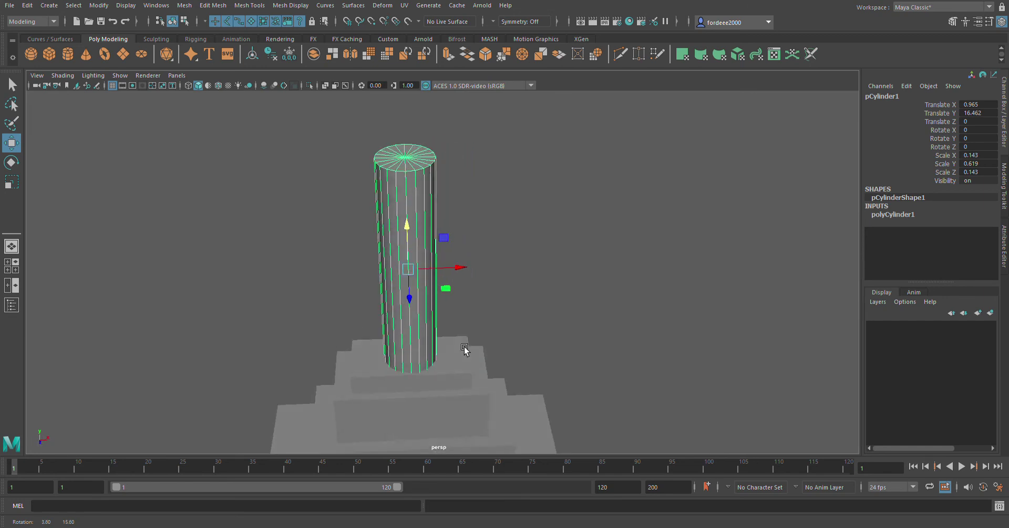
pyautogui.keyDown('alt'); pyautogui.moveTo(407, 296); pyautogui.dragTo(399, 220); pyautogui.keyUp('alt')
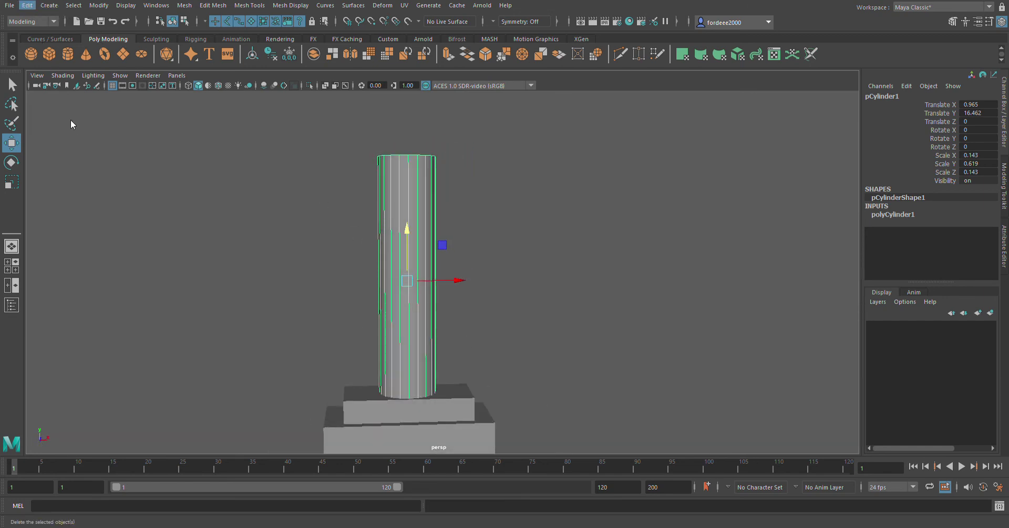
pyautogui.hotkey('ctrl', 'd')
# - Raise pCylinder2 onto the spire tip, scale it into a thin rod and stretch it taller
pyautogui.scroll(-3, 365, 290)
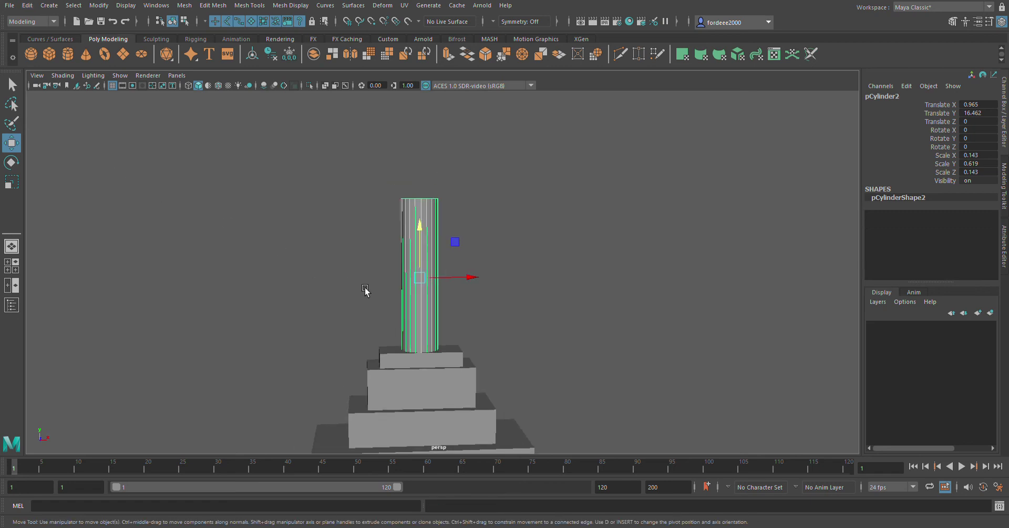
pyautogui.moveTo(441, 229); pyautogui.dragTo(436, 129, button='middle')
pyautogui.scroll(-3, 436, 158)
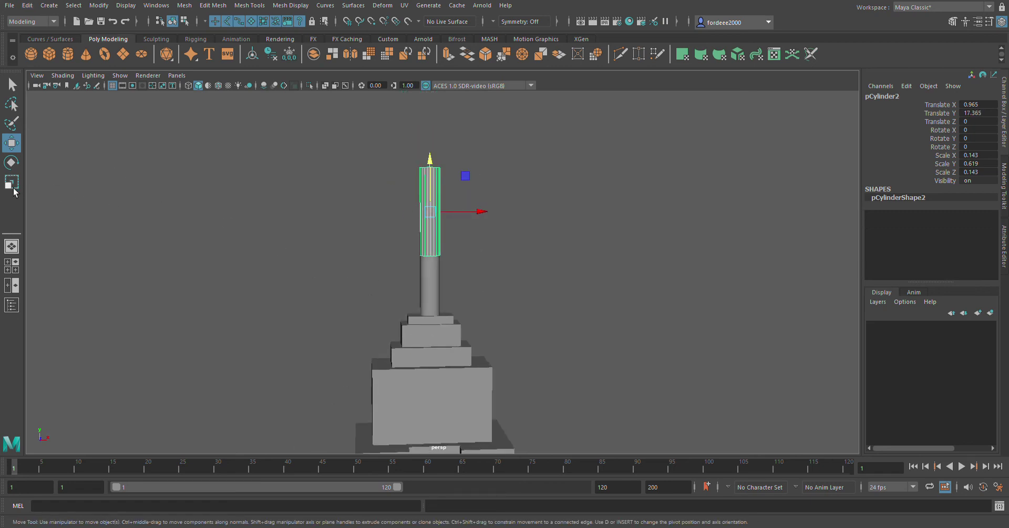
pyautogui.press('r')
pyautogui.moveTo(438, 214); pyautogui.dragTo(184, 180)
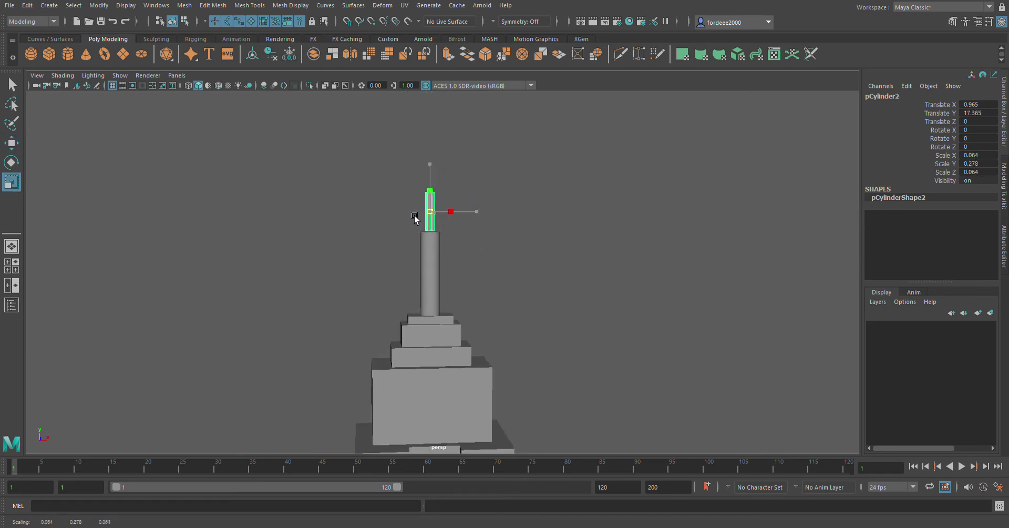
pyautogui.press('w')
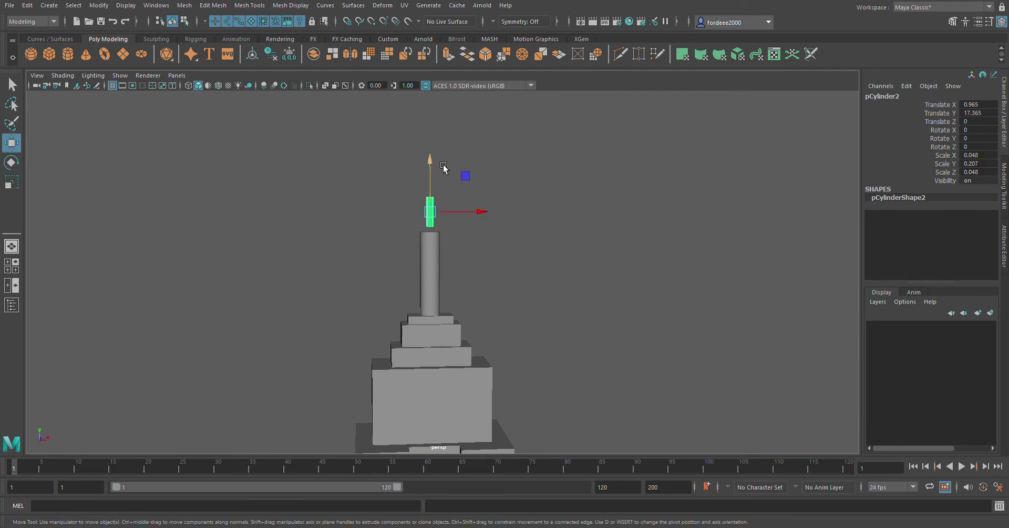
pyautogui.moveTo(444, 167); pyautogui.dragTo(443, 159, button='middle')
pyautogui.press('r')
pyautogui.moveTo(462, 203)
pyautogui.mouseDown(button='middle')
pyautogui.moveTo(442, 158)
pyautogui.moveTo(459, 79)
pyautogui.mouseUp(button='middle')
# - Deselect the antenna and orbit around the tower to inspect the finished crown
pyautogui.scroll(3, 496, 297)
pyautogui.scroll(3, 494, 227)
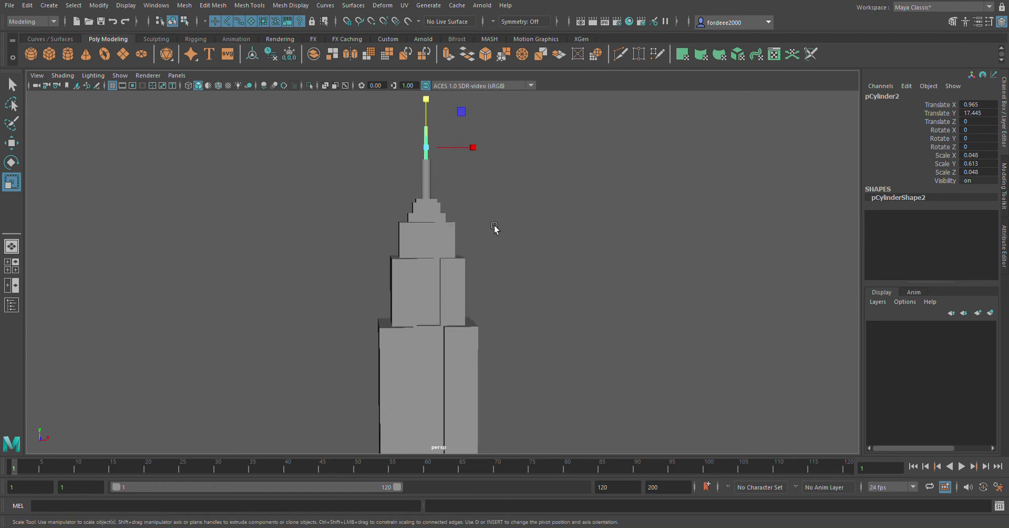
pyautogui.moveTo(494, 227)
pyautogui.keyDown('alt'); pyautogui.mouseDown()
pyautogui.moveTo(531, 279)
pyautogui.moveTo(654, 281)
pyautogui.moveTo(328, 253)
pyautogui.mouseUp(); pyautogui.keyUp('alt')
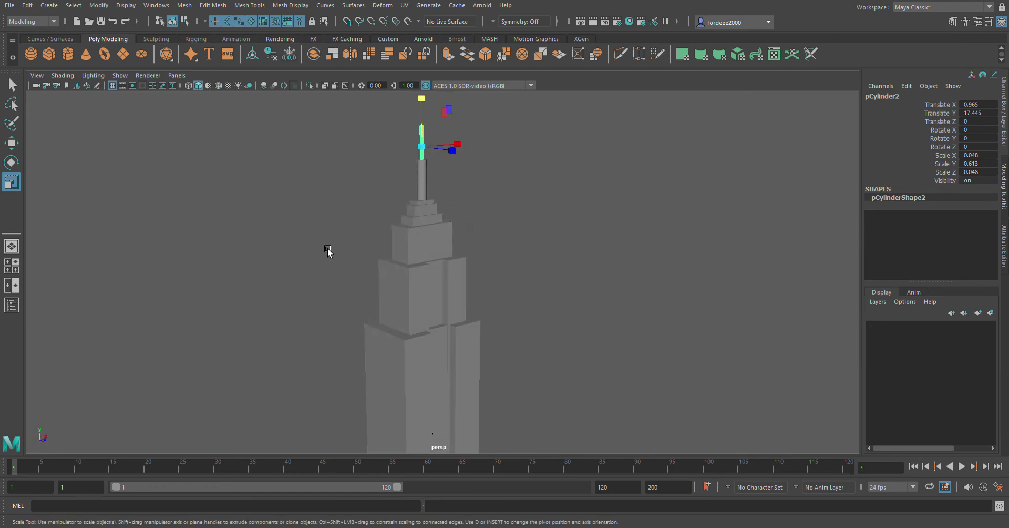
pyautogui.click(328, 251)
pyautogui.scroll(-5, 480, 282)
pyautogui.moveTo(480, 282)
pyautogui.keyDown('alt'); pyautogui.mouseDown()
pyautogui.moveTo(532, 340)
pyautogui.moveTo(550, 333)
pyautogui.moveTo(403, 340)
pyautogui.moveTo(270, 309)
pyautogui.moveTo(362, 329)
pyautogui.moveTo(556, 333)
pyautogui.moveTo(427, 273)
pyautogui.mouseUp(); pyautogui.keyUp('alt')
pyautogui.scroll(3, 505, 289)
pyautogui.moveTo(504, 289)
pyautogui.keyDown('alt'); pyautogui.mouseDown()
pyautogui.moveTo(530, 281)
pyautogui.moveTo(516, 267)
pyautogui.mouseUp(); pyautogui.keyUp('alt')
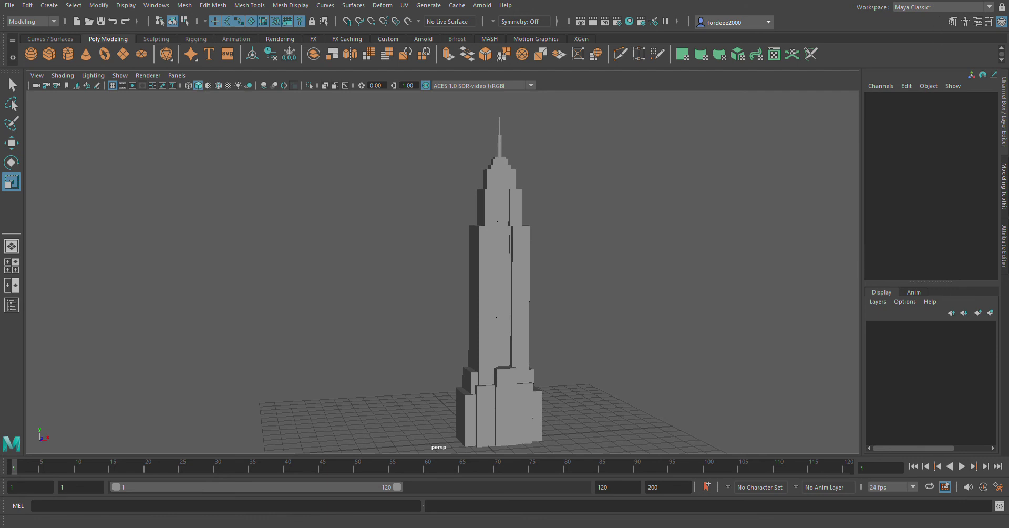
pyautogui.keyDown('alt'); pyautogui.moveTo(547, 345); pyautogui.dragTo(552, 333); pyautogui.keyUp('alt')
# - Duplicate the spire cylinder, move it down to the tier and shrink it to 0.063 × 0.273 × 0.063
pyautogui.scroll(3, 513, 316)
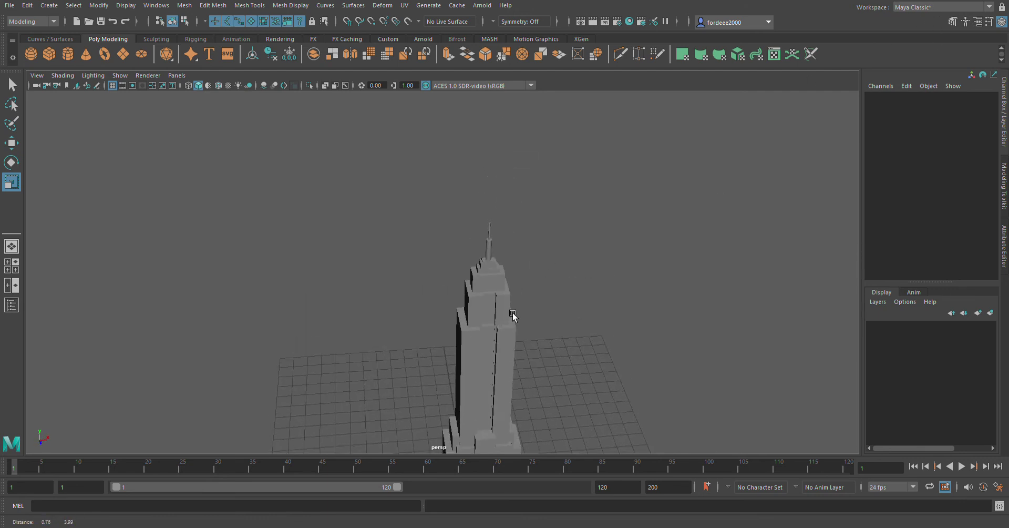
pyautogui.scroll(3, 564, 298)
pyautogui.click(606, 210)
pyautogui.scroll(-2, 578, 286)
pyautogui.scroll(-2, 579, 286)
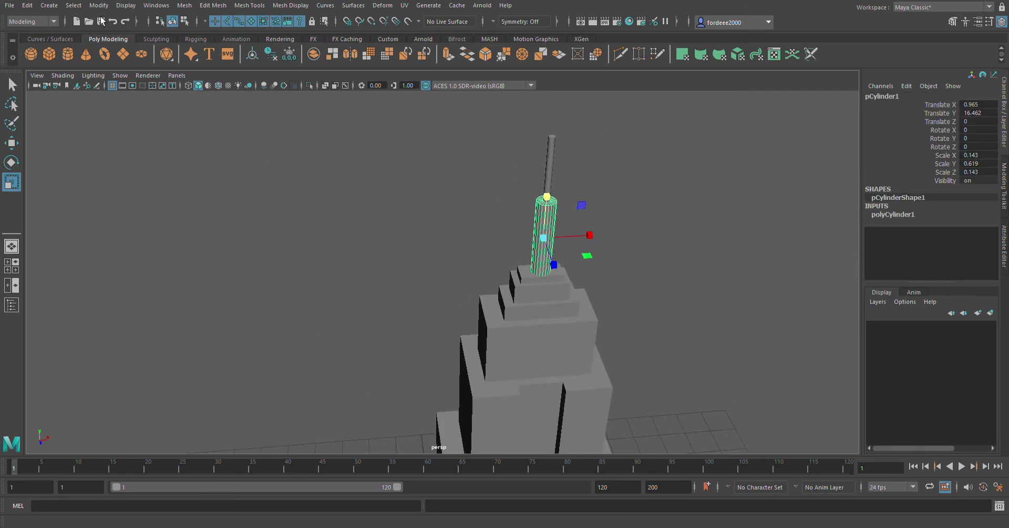
pyautogui.hotkey('ctrl', 'd')
pyautogui.press('w')
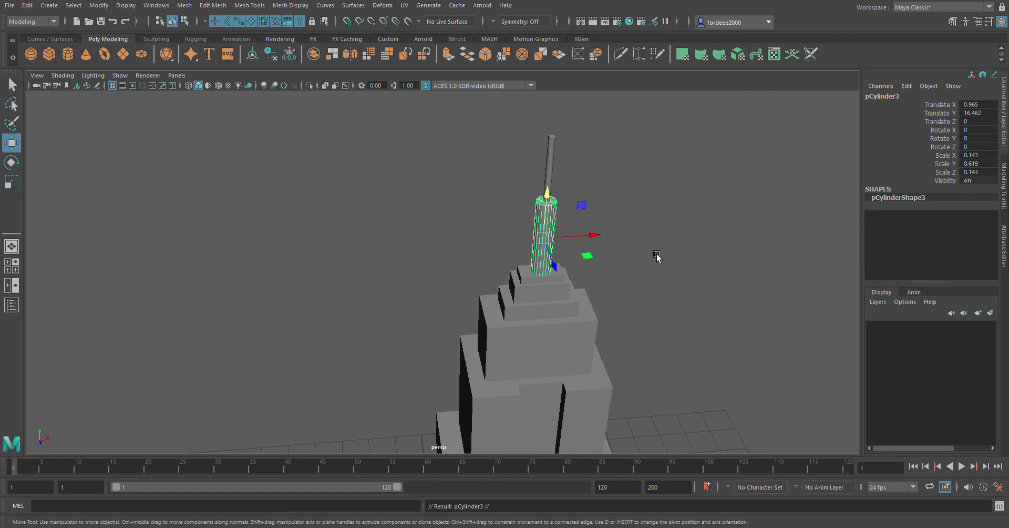
pyautogui.moveTo(593, 235); pyautogui.dragTo(613, 244)
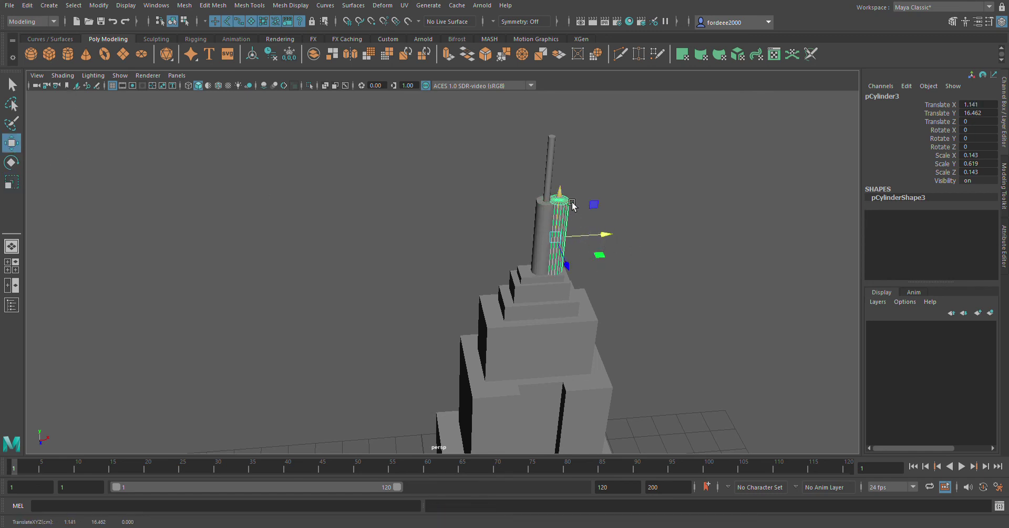
pyautogui.moveTo(573, 206); pyautogui.dragTo(568, 230)
pyautogui.click(12, 181)
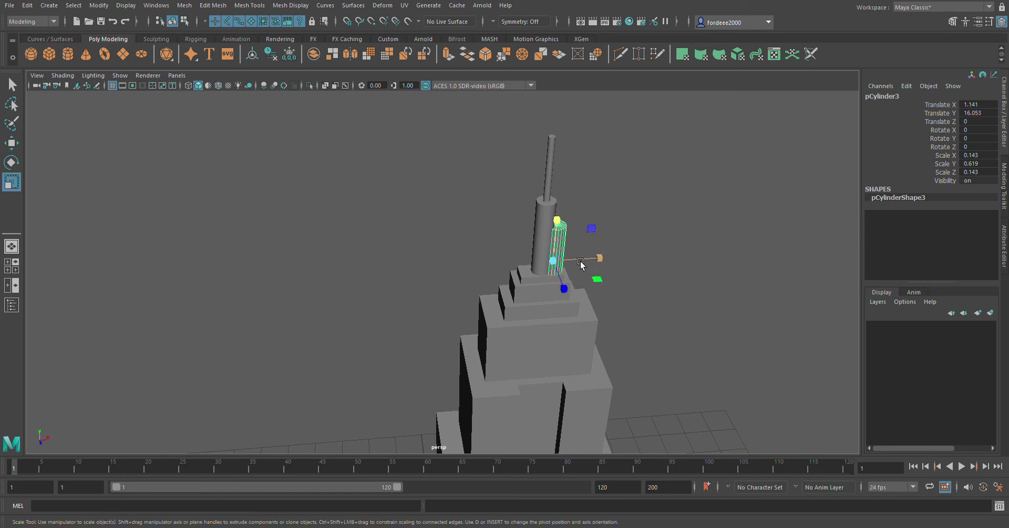
pyautogui.moveTo(581, 264); pyautogui.dragTo(600, 292)
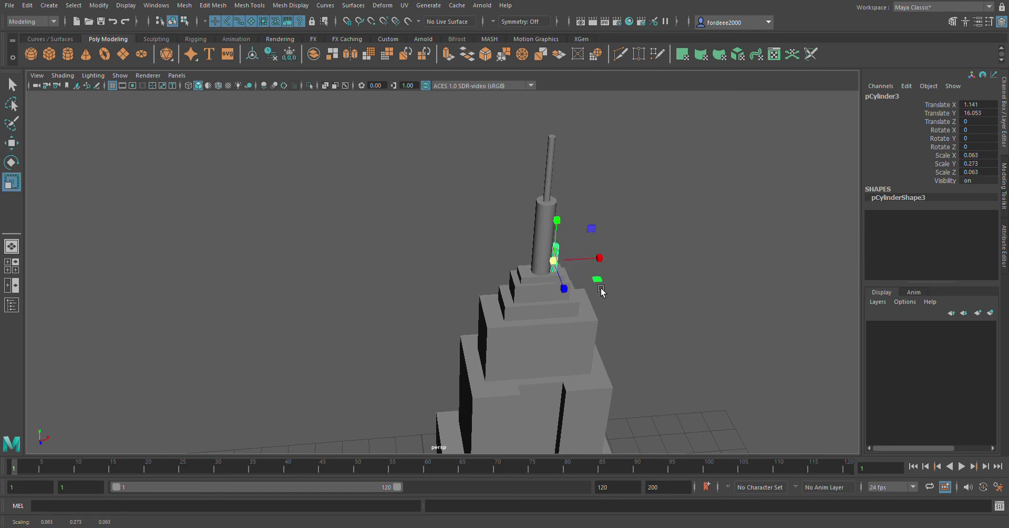
# - Duplicate the small post with Edit > Duplicate and slide the copy left along X beside it
pyautogui.scroll(-3, 589, 313)
pyautogui.scroll(3, 590, 313)
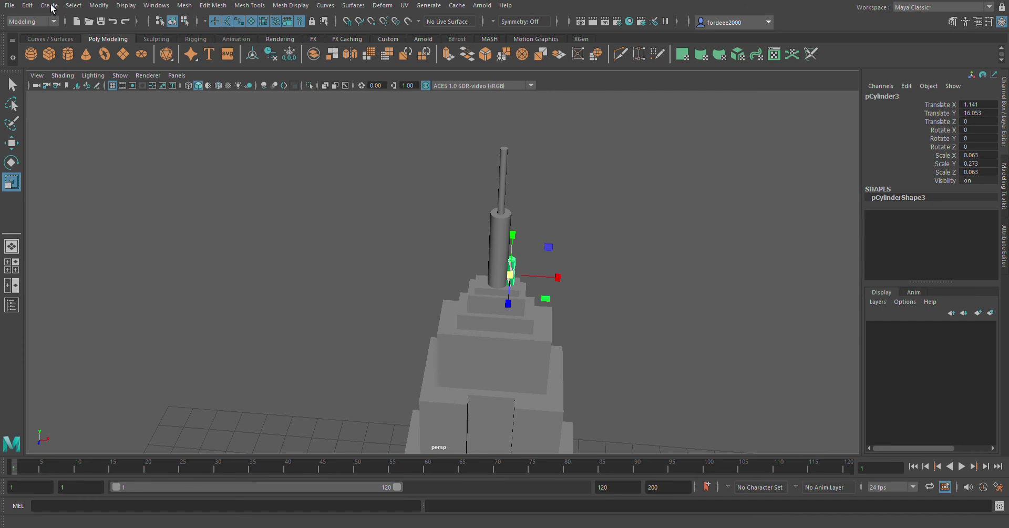
pyautogui.click(31, 8)
pyautogui.click(74, 153)
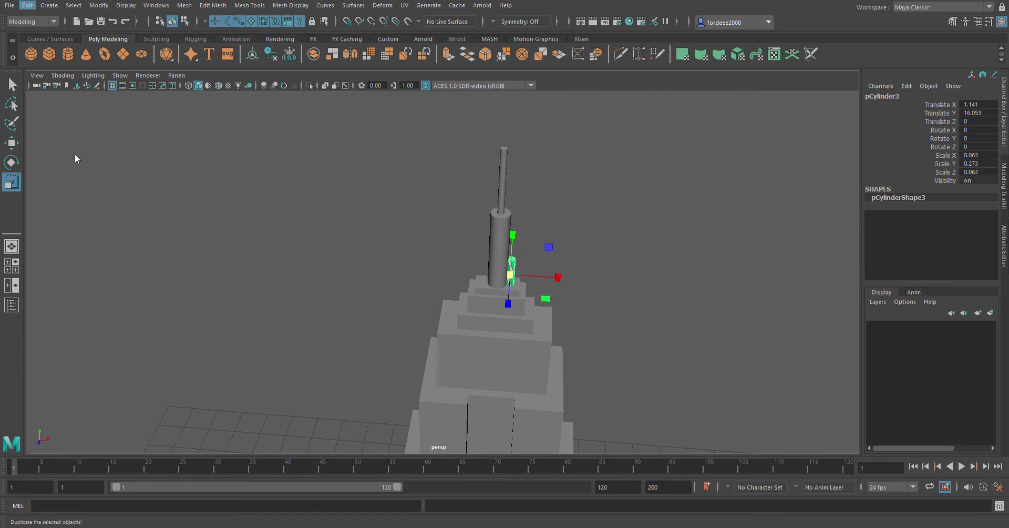
pyautogui.click(11, 143)
pyautogui.moveTo(563, 277)
pyautogui.mouseDown()
pyautogui.moveTo(496, 304)
pyautogui.moveTo(484, 279)
pyautogui.mouseUp()
pyautogui.scroll(-3, 541, 283)
pyautogui.scroll(5, 495, 304)
pyautogui.scroll(-3, 386, 249)
pyautogui.click(502, 274)
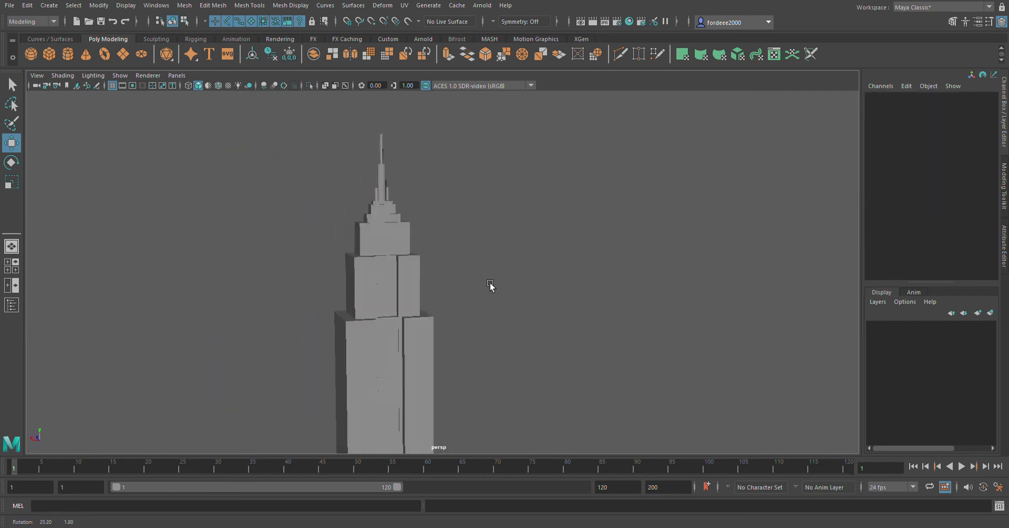
pyautogui.keyDown('alt'); pyautogui.moveTo(484, 279); pyautogui.dragTo(562, 241, button='middle'); pyautogui.keyUp('alt')
pyautogui.moveTo(562, 242)
pyautogui.keyDown('alt'); pyautogui.mouseDown()
pyautogui.moveTo(538, 250)
pyautogui.moveTo(557, 244)
pyautogui.moveTo(540, 270)
pyautogui.moveTo(504, 263)
pyautogui.moveTo(496, 295)
pyautogui.mouseUp(); pyautogui.keyUp('alt')
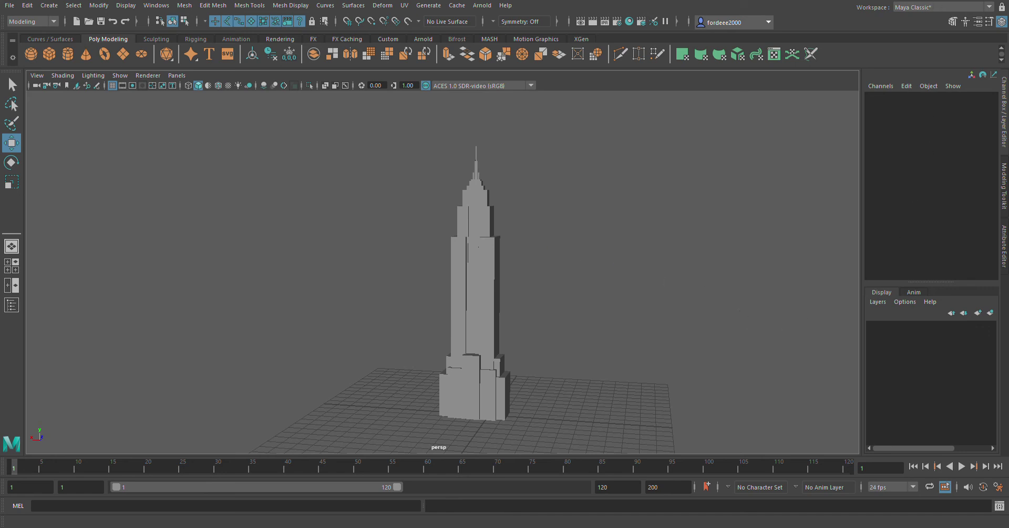
pyautogui.moveTo(469, 289)
pyautogui.keyDown('alt'); pyautogui.mouseDown()
pyautogui.moveTo(500, 322)
pyautogui.moveTo(532, 224)
pyautogui.moveTo(472, 382)
pyautogui.moveTo(499, 279)
pyautogui.moveTo(527, 362)
pyautogui.mouseUp(); pyautogui.keyUp('alt')
pyautogui.click(482, 357)
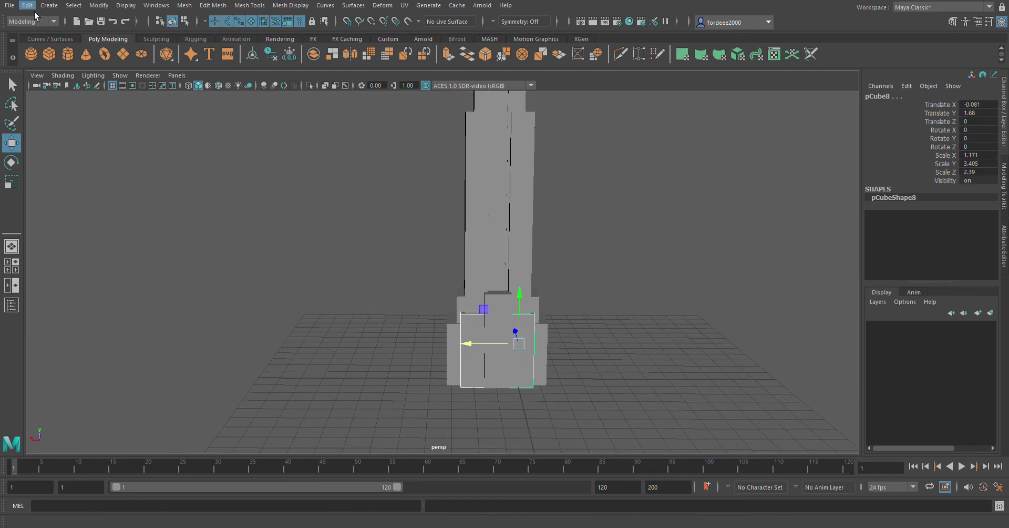
# - Squash the copied block into a low slab and lower it onto the ground
pyautogui.keyDown('alt'); pyautogui.moveTo(303, 281); pyautogui.dragTo(365, 298); pyautogui.keyUp('alt')
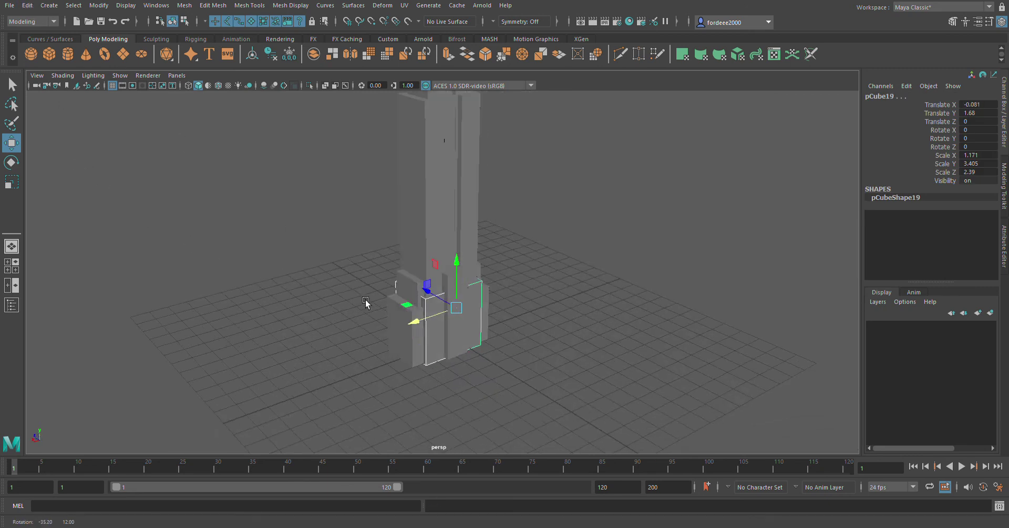
pyautogui.press('r')
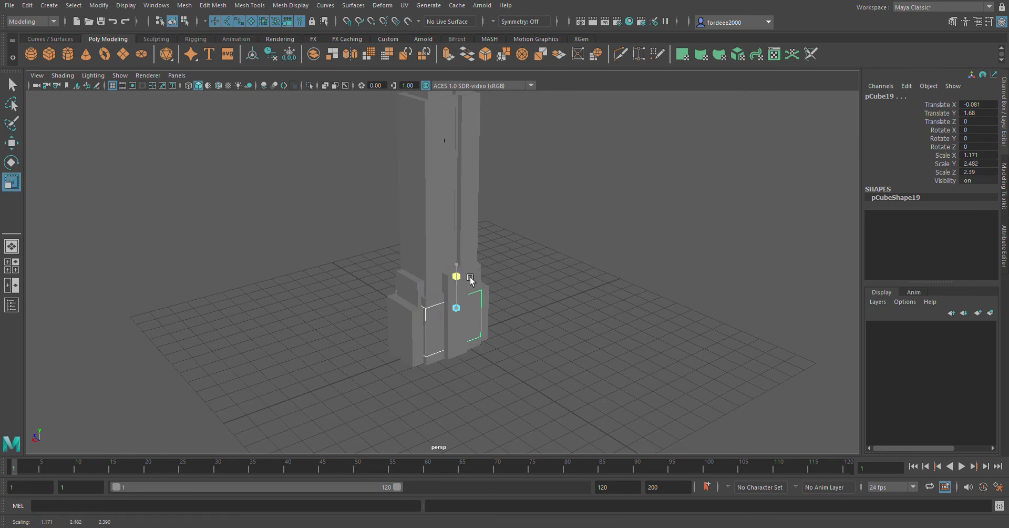
pyautogui.moveTo(456, 264); pyautogui.dragTo(473, 310)
pyautogui.click(13, 144)
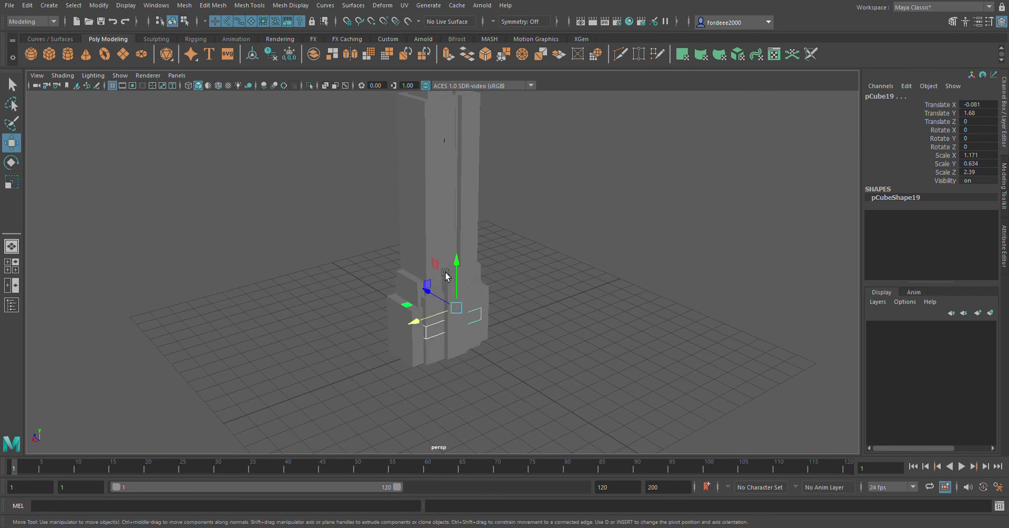
pyautogui.moveTo(472, 273); pyautogui.dragTo(473, 299)
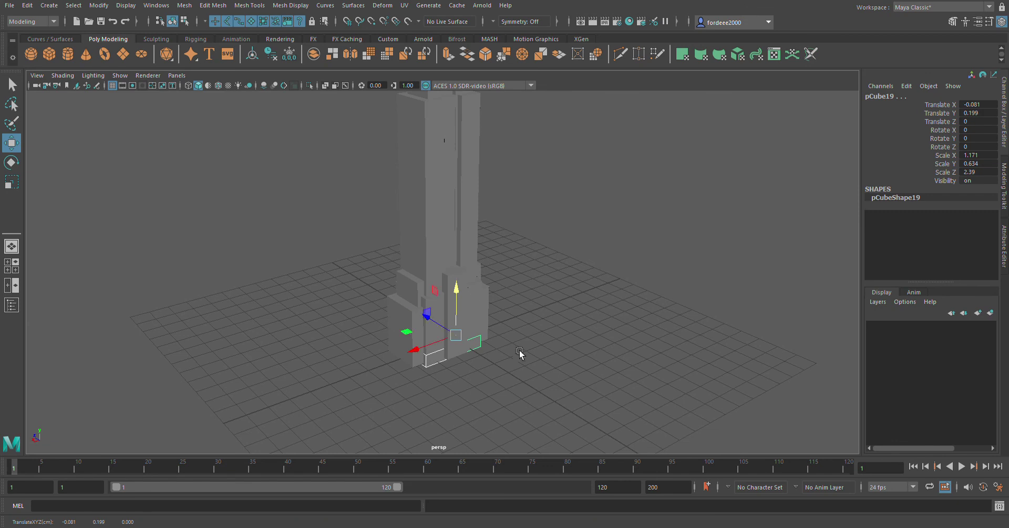
# - Check the blocks at the base and shift the low slab right along X
pyautogui.moveTo(519, 349)
pyautogui.keyDown('alt'); pyautogui.mouseDown()
pyautogui.moveTo(457, 367)
pyautogui.moveTo(410, 366)
pyautogui.mouseUp(); pyautogui.keyUp('alt')
pyautogui.click(479, 372)
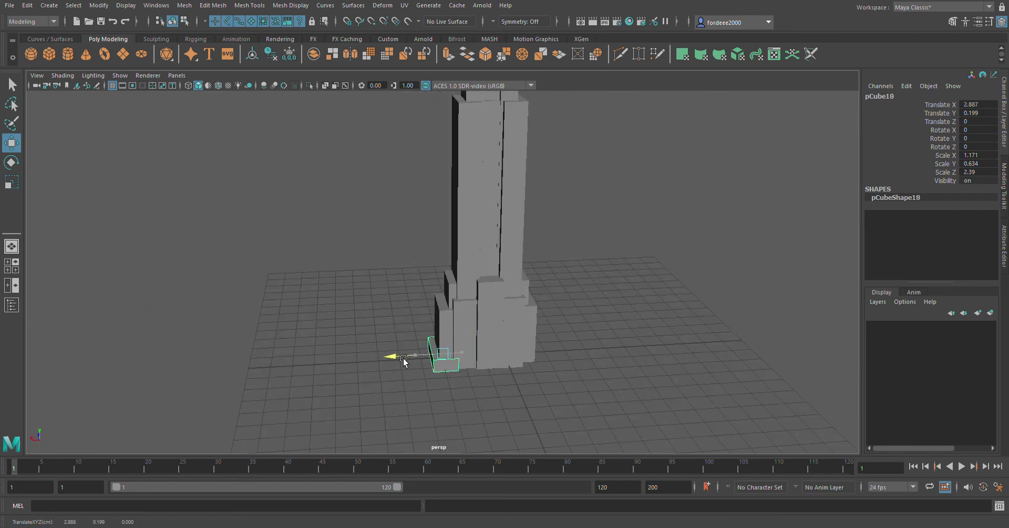
pyautogui.click(478, 351)
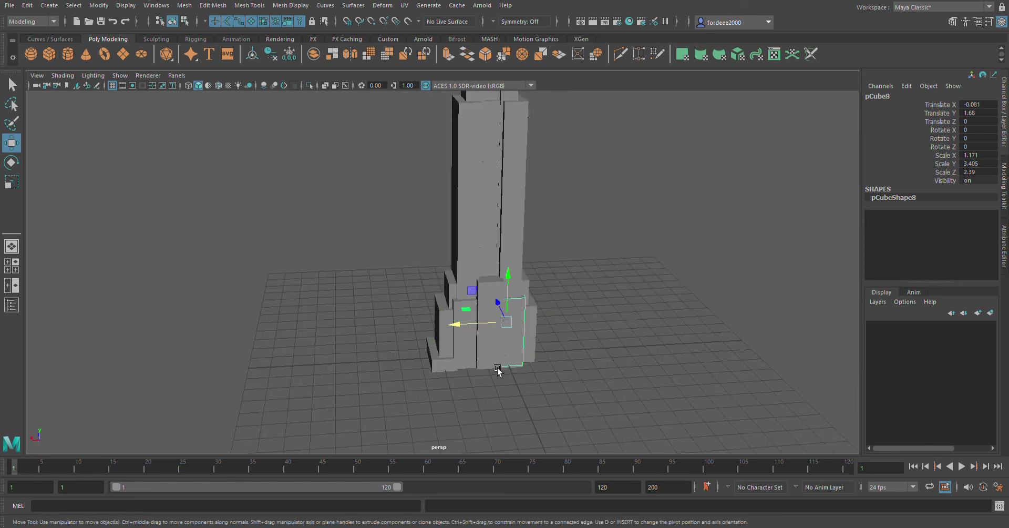
pyautogui.click(514, 368)
pyautogui.keyDown('alt'); pyautogui.moveTo(552, 383); pyautogui.dragTo(541, 369); pyautogui.keyUp('alt')
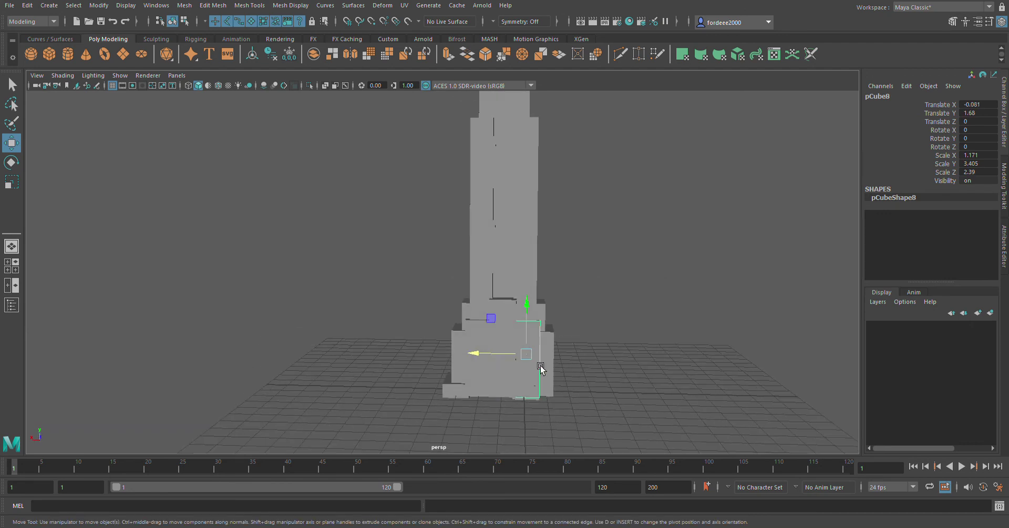
pyautogui.click(525, 395)
pyautogui.moveTo(483, 392)
pyautogui.mouseDown()
pyautogui.moveTo(509, 394)
pyautogui.moveTo(449, 368)
pyautogui.mouseUp()
# - Duplicate the left slab with Ctrl+D and slide the copy to the front centre
pyautogui.click(440, 386)
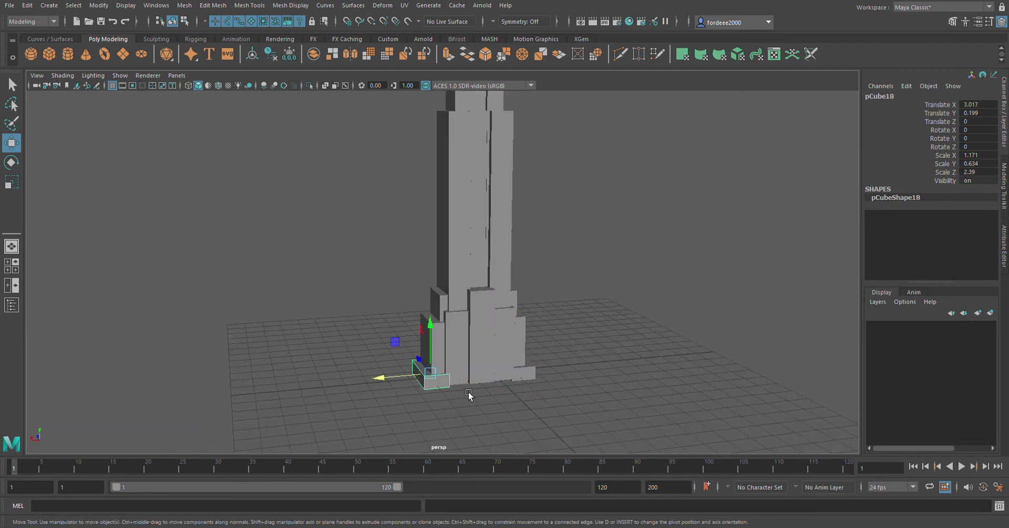
pyautogui.hotkey('ctrl', 'd')
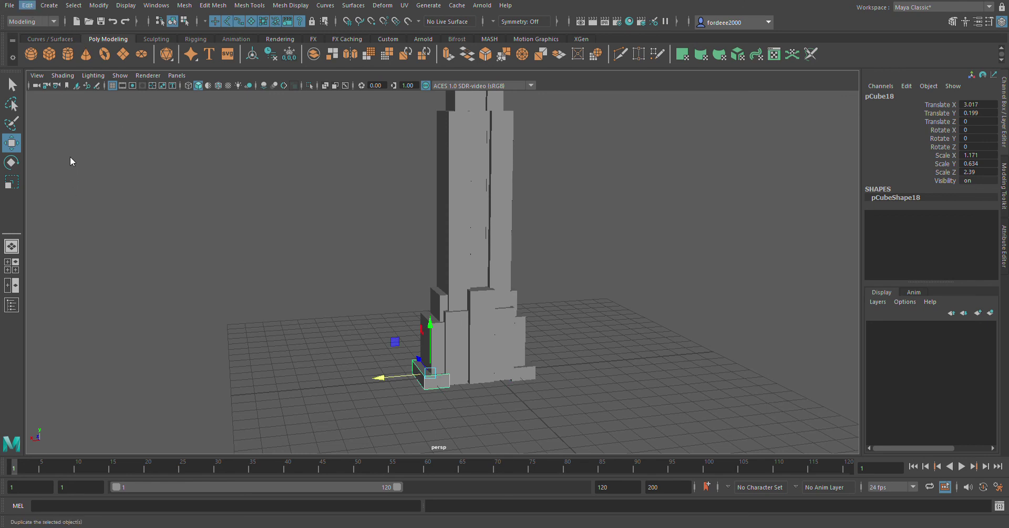
pyautogui.moveTo(373, 378); pyautogui.dragTo(439, 391)
# - Scale up the right and left slabs uniformly to widen the plinth
pyautogui.press('r')
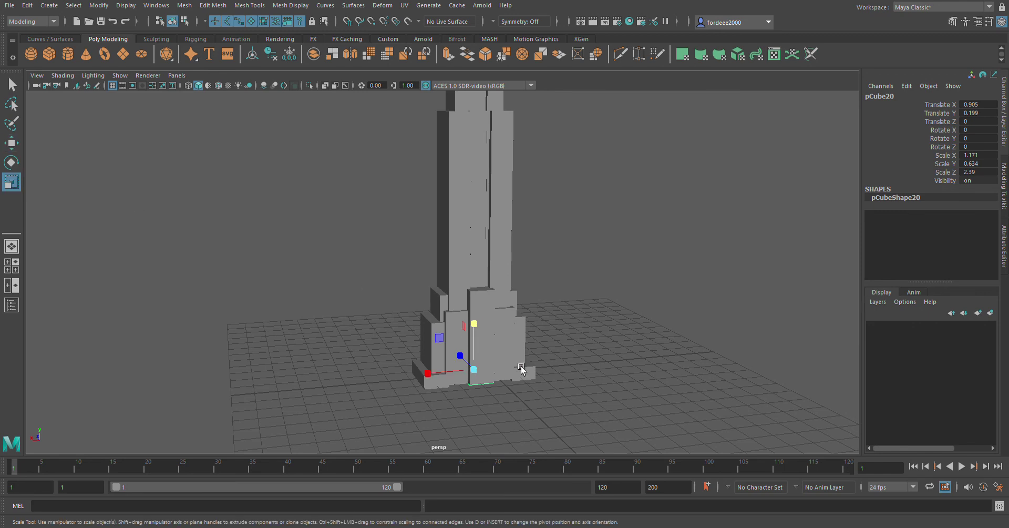
pyautogui.click(444, 386)
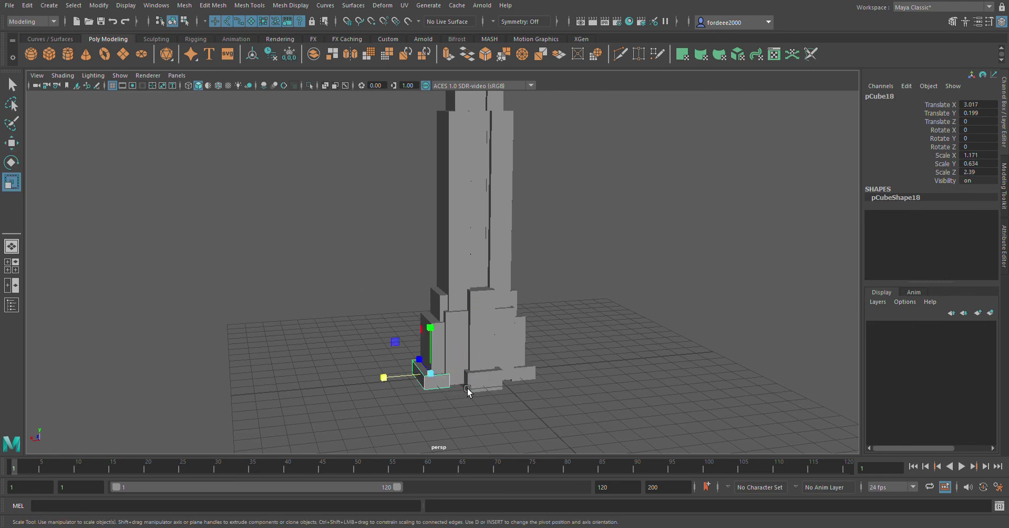
pyautogui.click(536, 386)
pyautogui.moveTo(515, 365)
pyautogui.mouseDown()
pyautogui.moveTo(542, 368)
pyautogui.moveTo(479, 403)
pyautogui.moveTo(478, 303)
pyautogui.mouseUp()
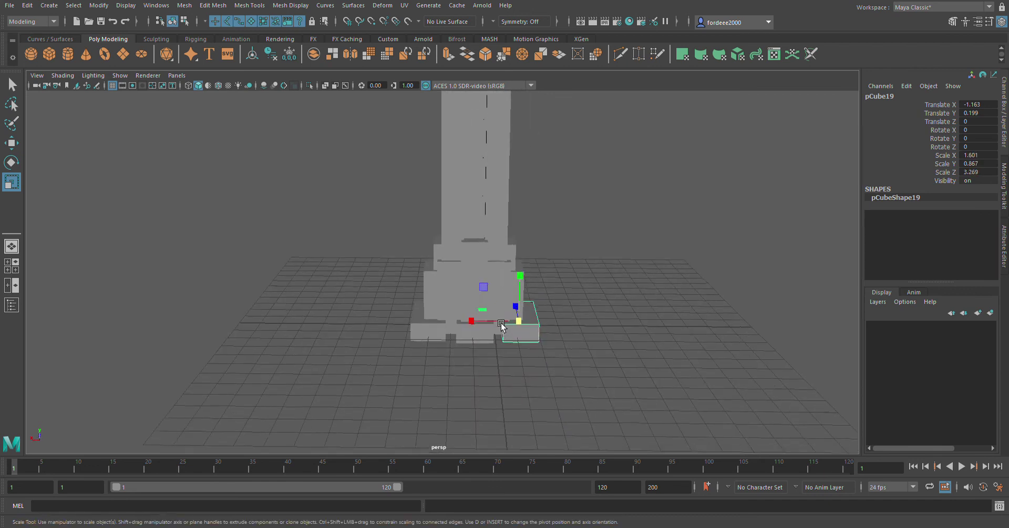
pyautogui.click(463, 322)
pyautogui.moveTo(396, 305); pyautogui.dragTo(416, 304)
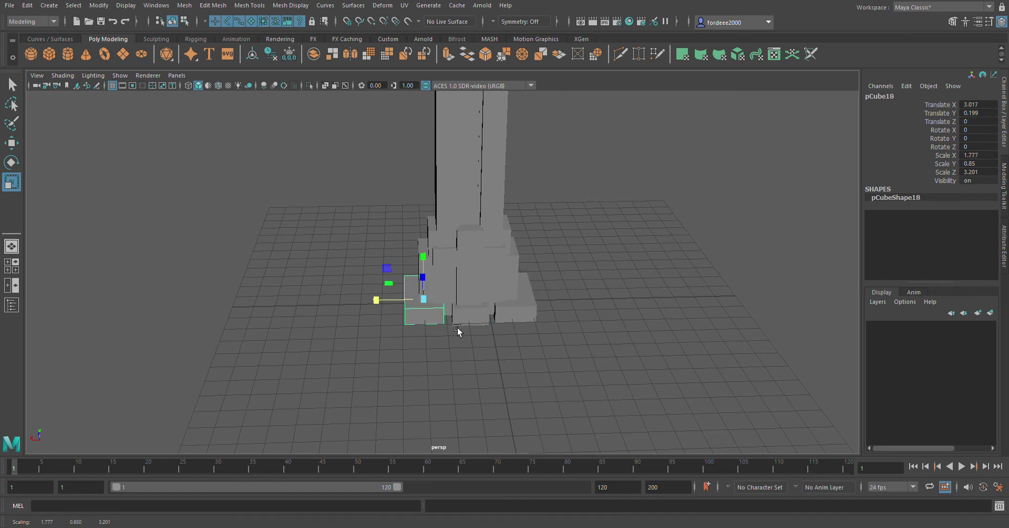
pyautogui.click(482, 321)
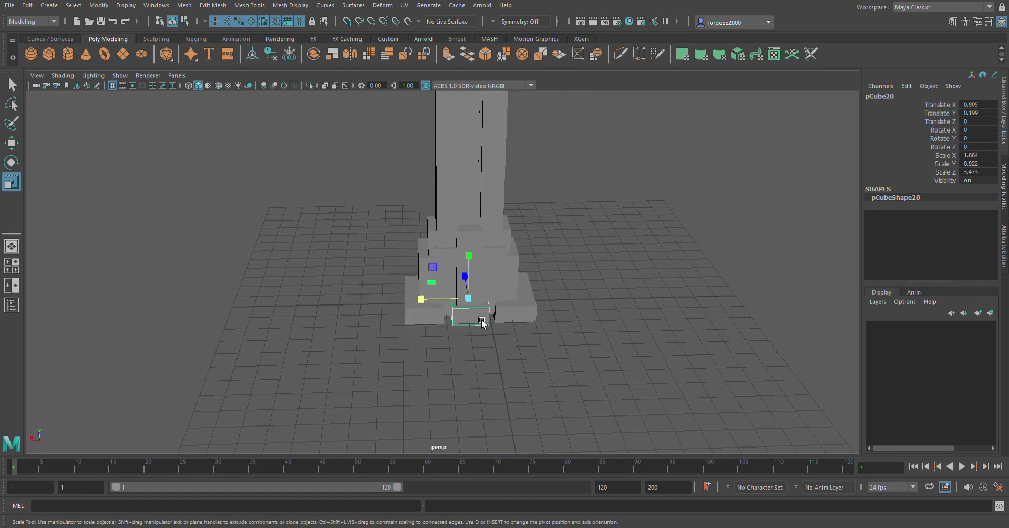
# - Check the front centre slab and view the whole finished tower
pyautogui.click(364, 298)
pyautogui.moveTo(365, 298)
pyautogui.keyDown('alt'); pyautogui.mouseDown()
pyautogui.moveTo(401, 289)
pyautogui.moveTo(471, 344)
pyautogui.mouseUp(); pyautogui.keyUp('alt')
pyautogui.click(471, 344)
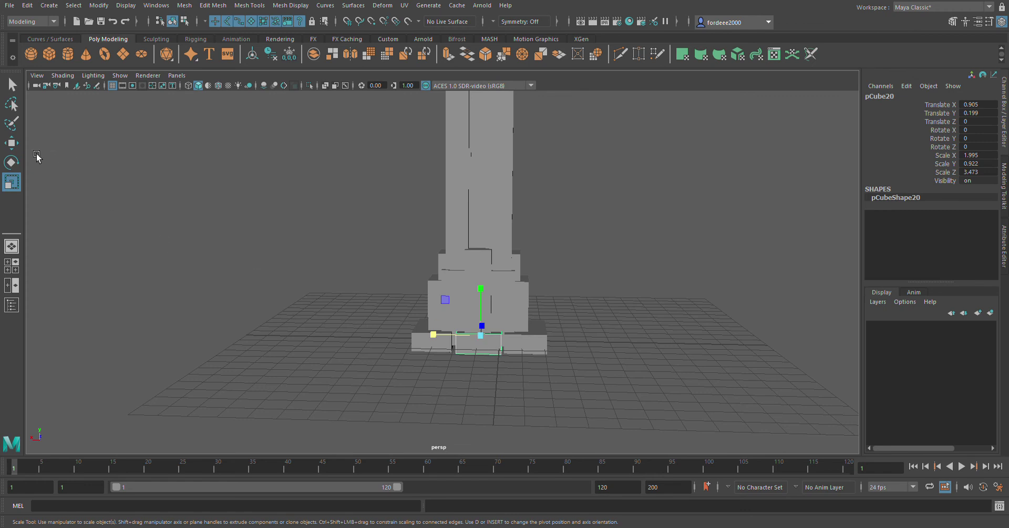
pyautogui.press('w')
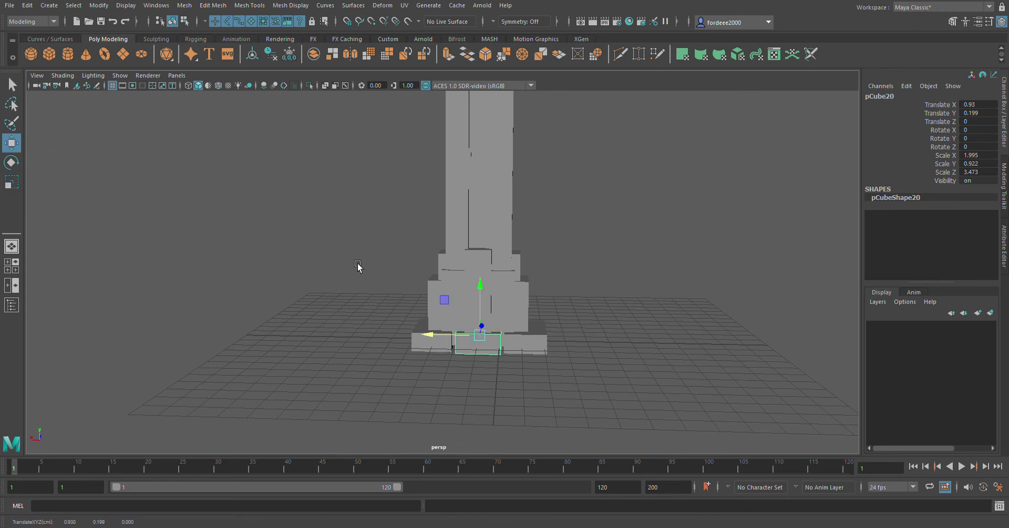
pyautogui.click(360, 266)
pyautogui.moveTo(360, 266)
pyautogui.keyDown('alt'); pyautogui.mouseDown()
pyautogui.moveTo(401, 275)
pyautogui.moveTo(422, 237)
pyautogui.moveTo(417, 281)
pyautogui.moveTo(435, 273)
pyautogui.moveTo(455, 293)
pyautogui.moveTo(410, 273)
pyautogui.mouseUp(); pyautogui.keyUp('alt')
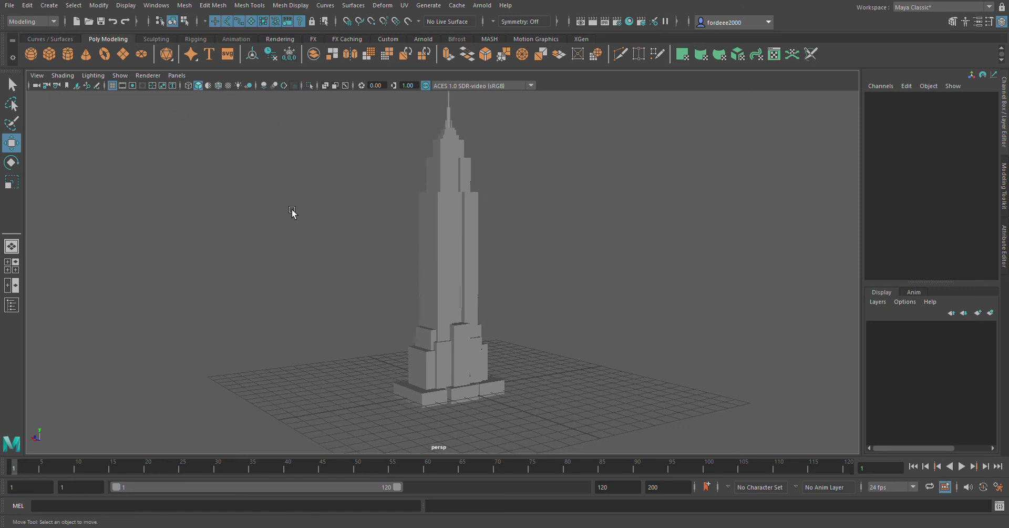
pyautogui.keyDown('alt'); pyautogui.moveTo(326, 227); pyautogui.dragTo(373, 294); pyautogui.keyUp('alt')
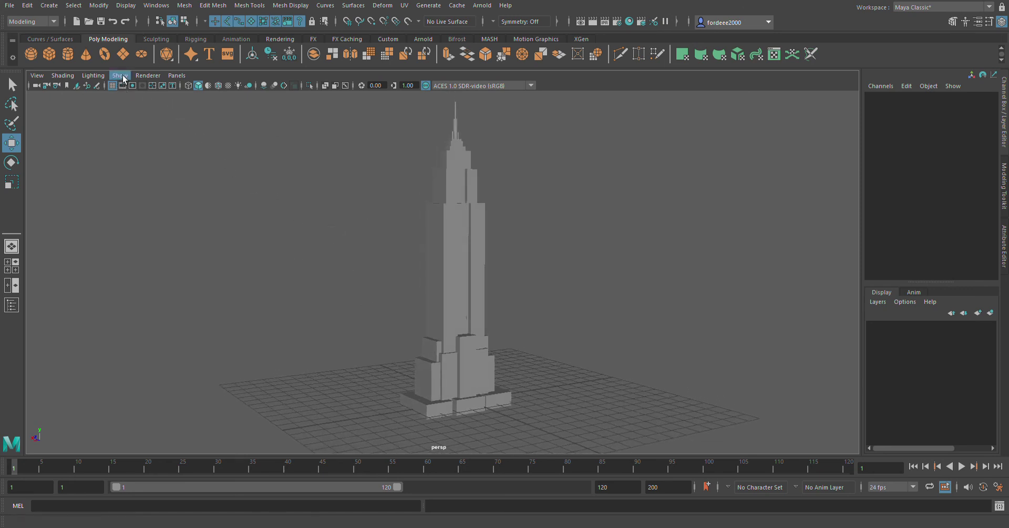